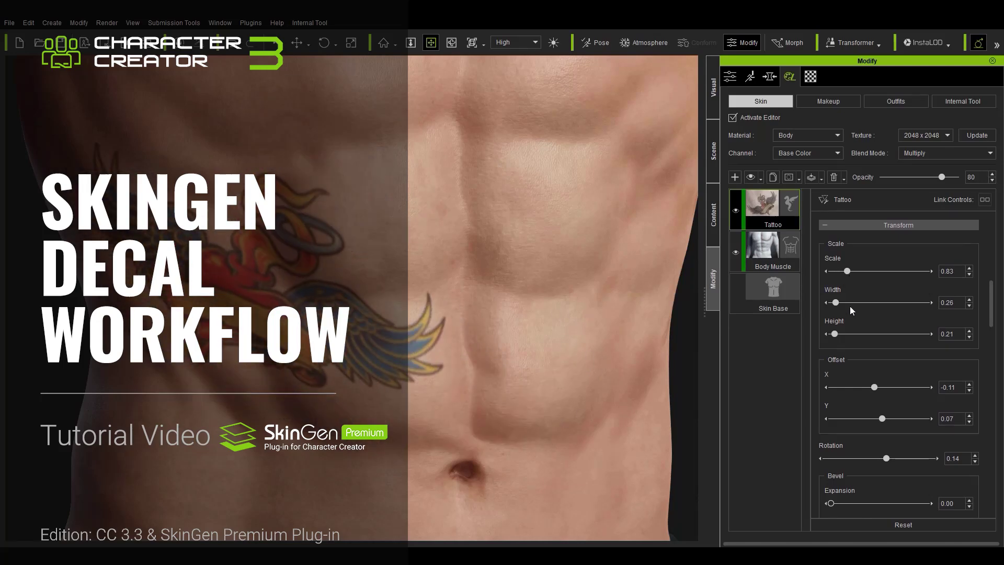
# Shrink and reposition the torso tattoo and shift its hue to red.
pyautogui.moveTo(991, 335); pyautogui.dragTo(994, 371)
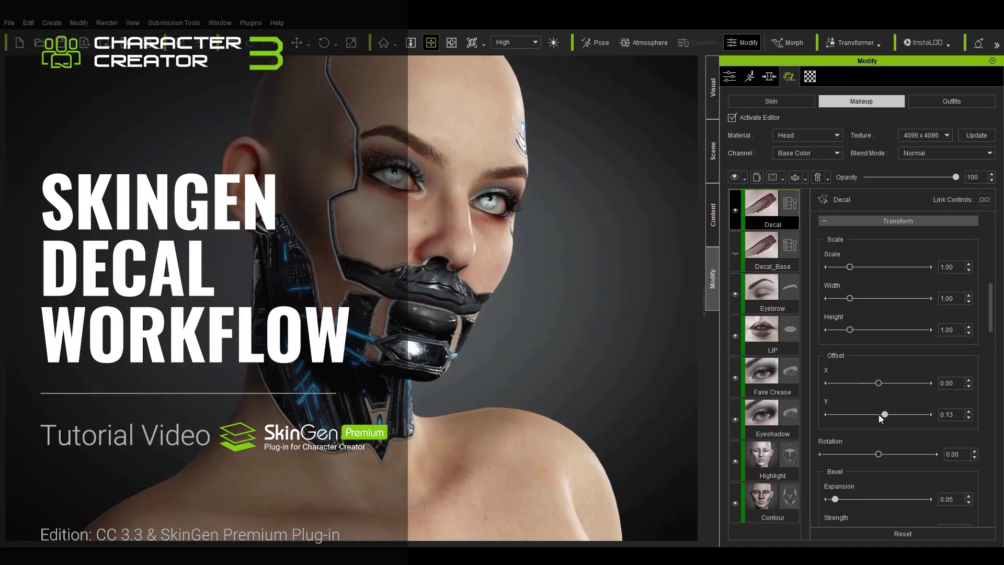
pyautogui.scroll(-3, 851, 308)
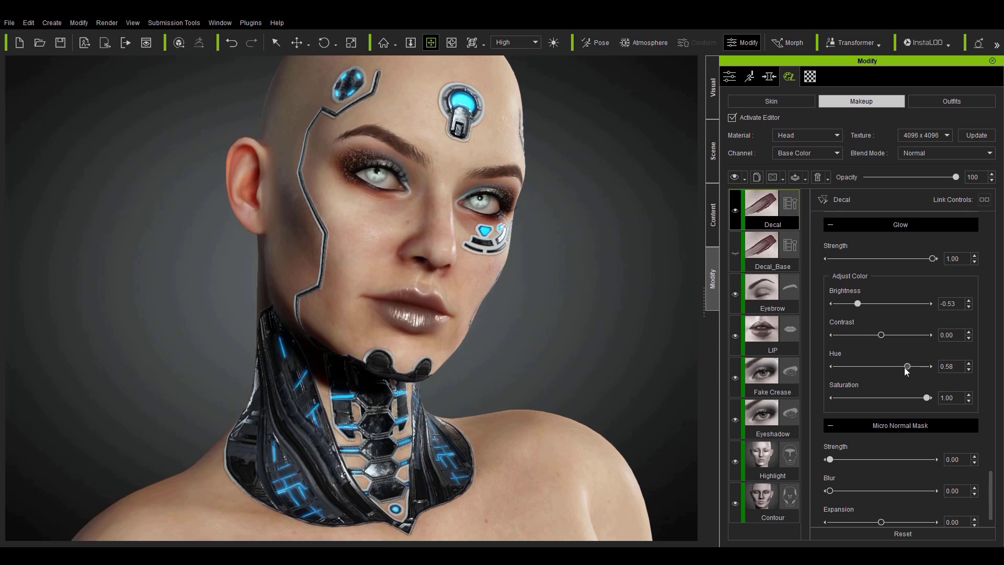
pyautogui.moveTo(908, 369); pyautogui.dragTo(835, 372)
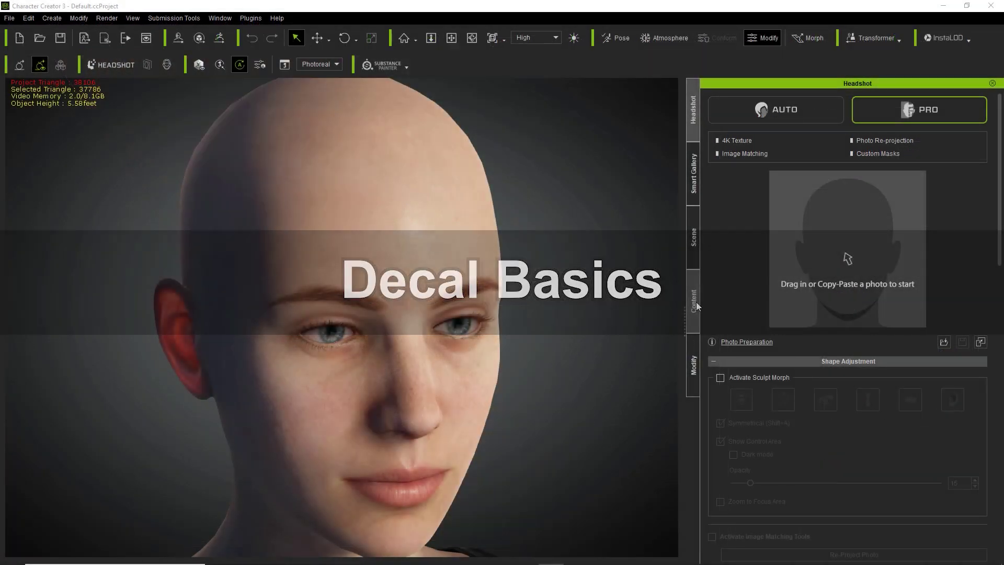
# Apply the SkinGen Tools Decal template to the head, placing Gujarati text across the forehead.
pyautogui.click(696, 303)
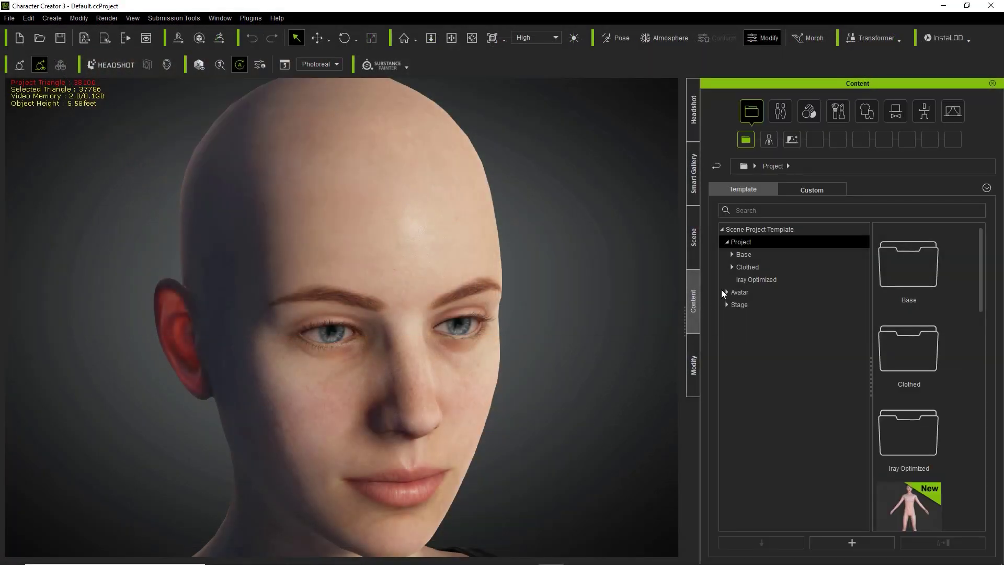
pyautogui.click(808, 110)
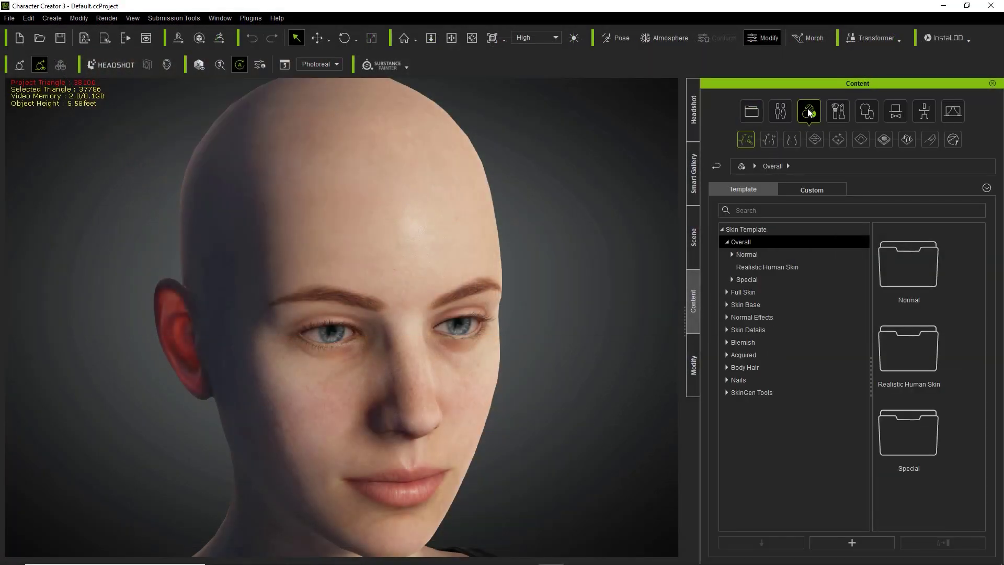
pyautogui.click(727, 393)
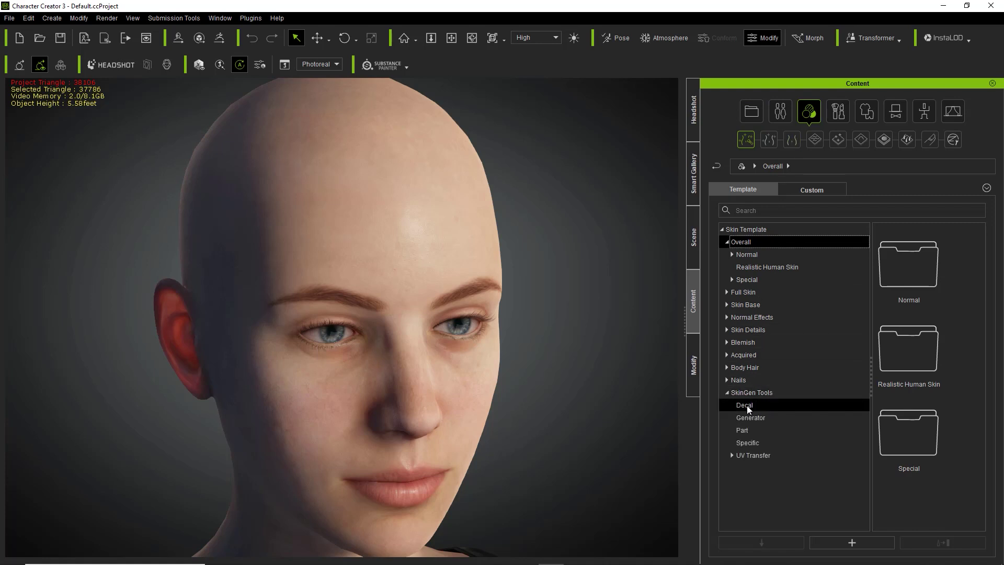
pyautogui.click(747, 405)
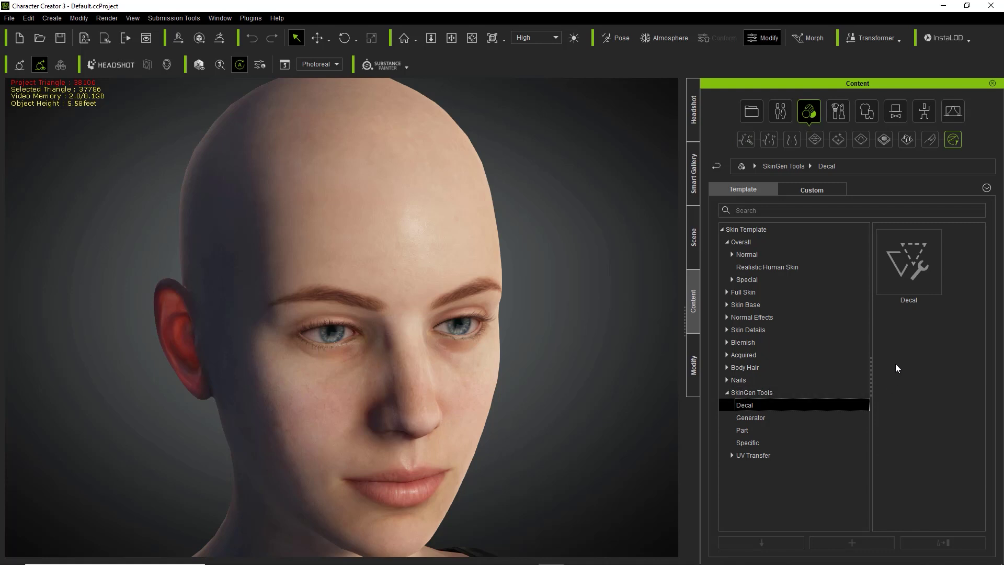
pyautogui.moveTo(920, 263); pyautogui.dragTo(403, 243)
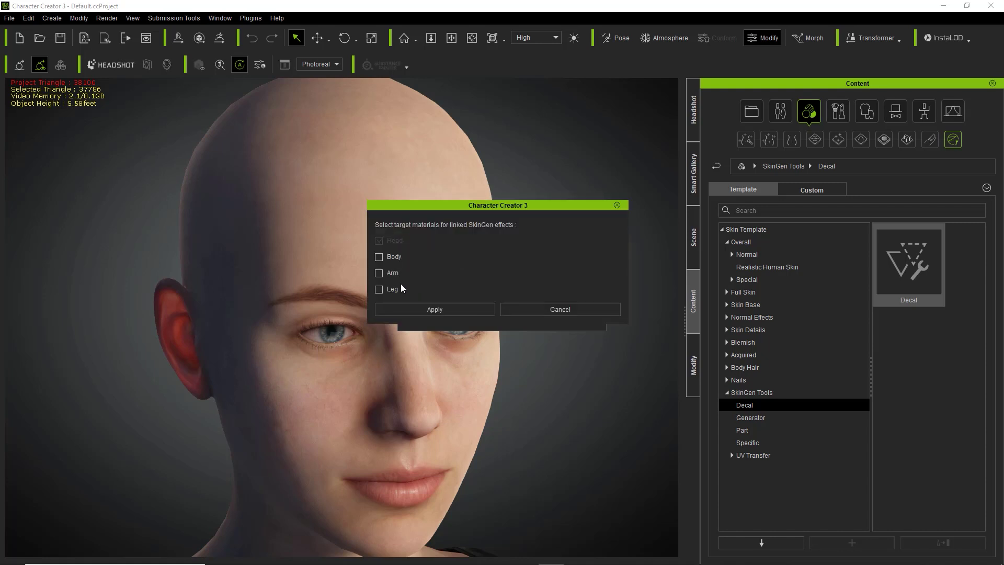
pyautogui.click(451, 309)
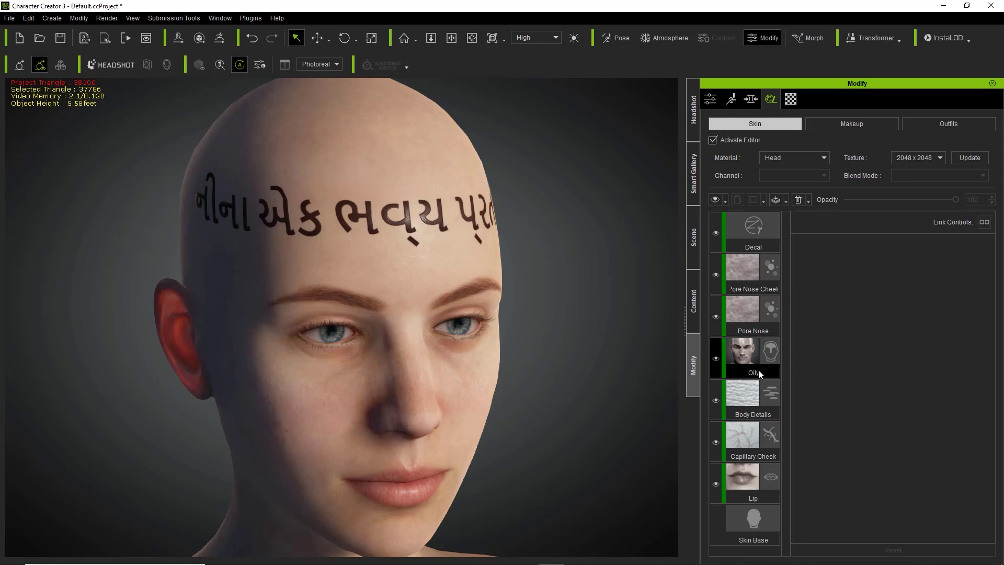
# Select the Decal skin layer and widen the Modify panel to show its settings.
pyautogui.click(749, 234)
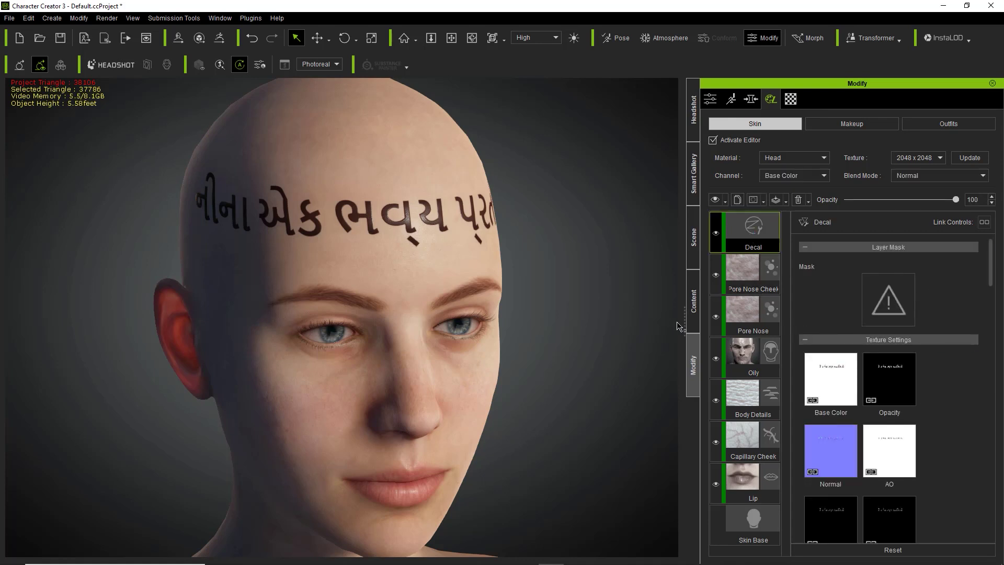
pyautogui.moveTo(682, 320); pyautogui.dragTo(653, 317)
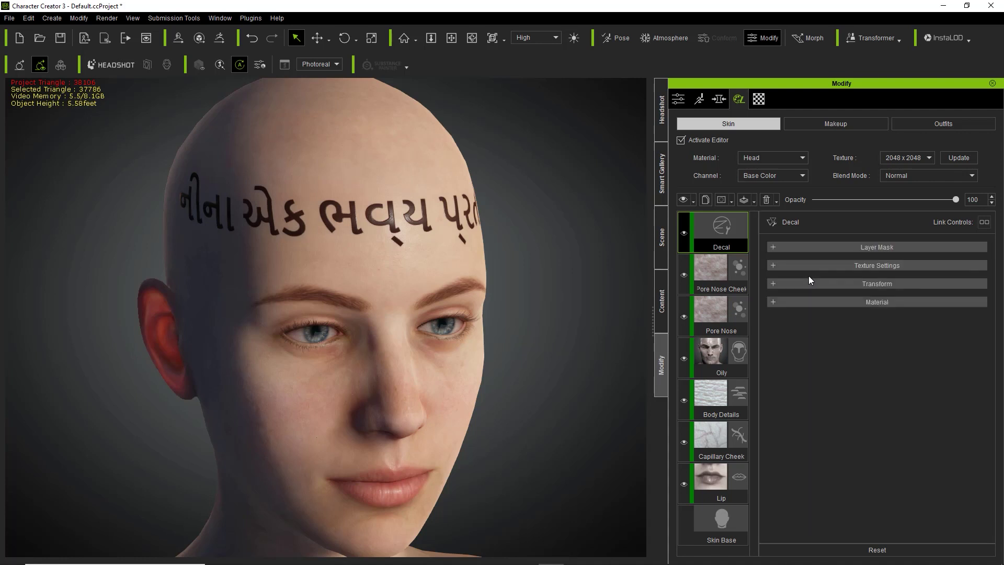
# Expand Texture Settings and preview the decal's Base Color, Opacity, Normal, AO and Roughness maps.
pyautogui.click(839, 262)
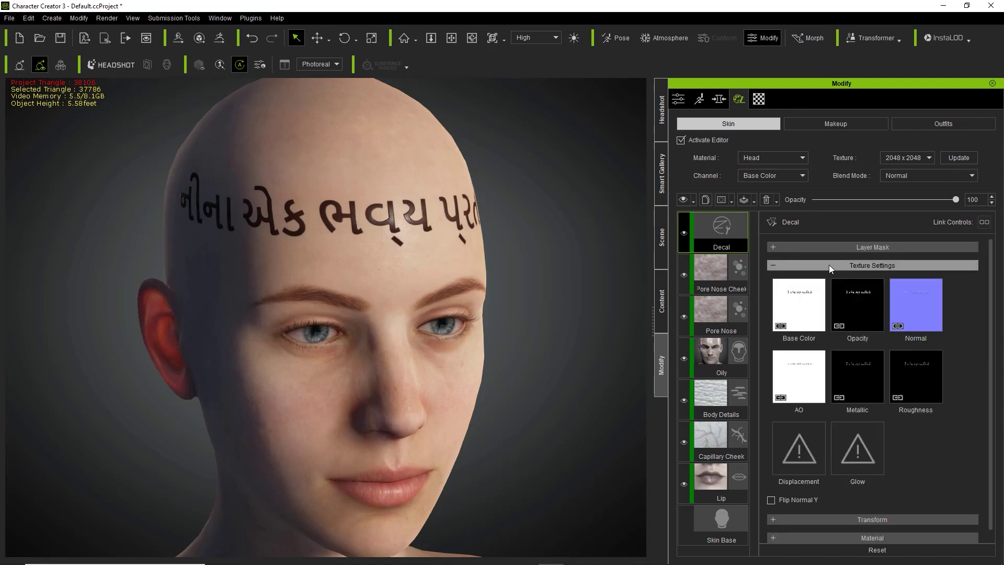
pyautogui.moveTo(808, 305)
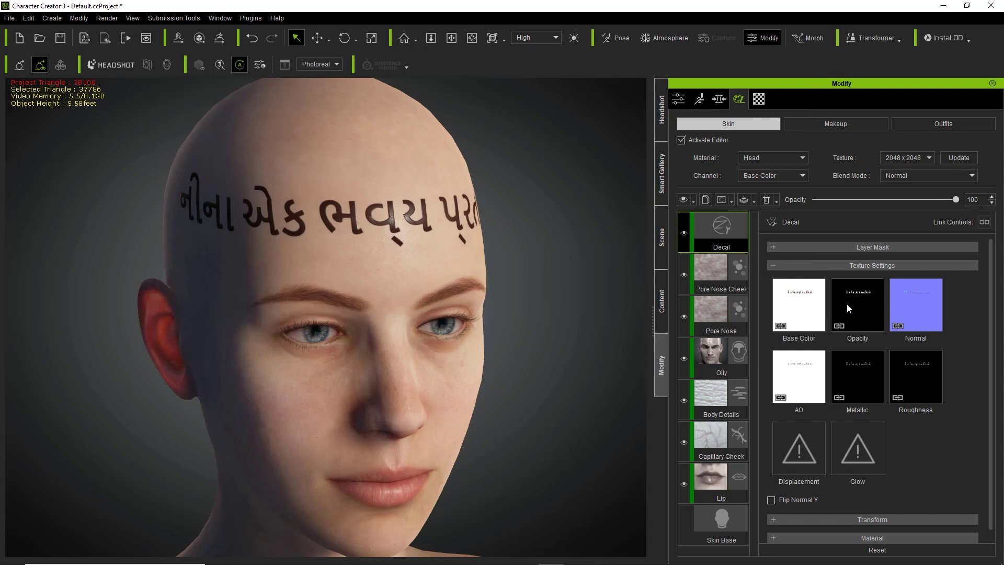
pyautogui.moveTo(848, 308)
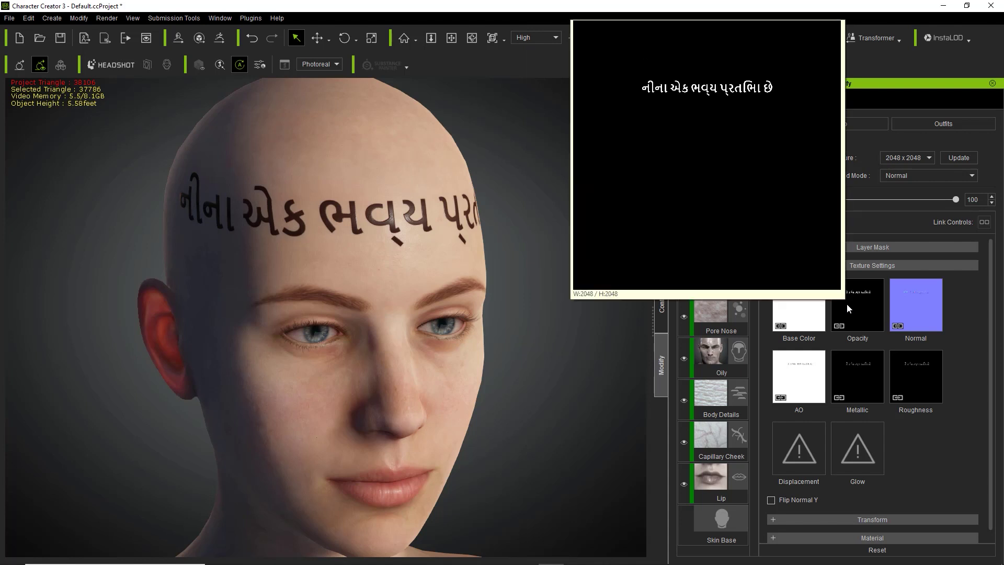
pyautogui.moveTo(920, 304)
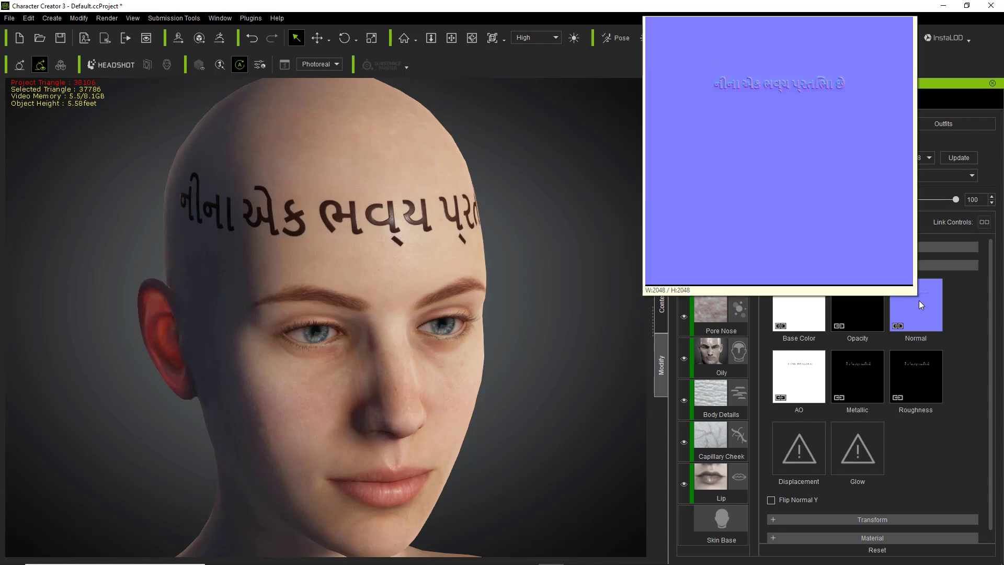
pyautogui.moveTo(811, 372)
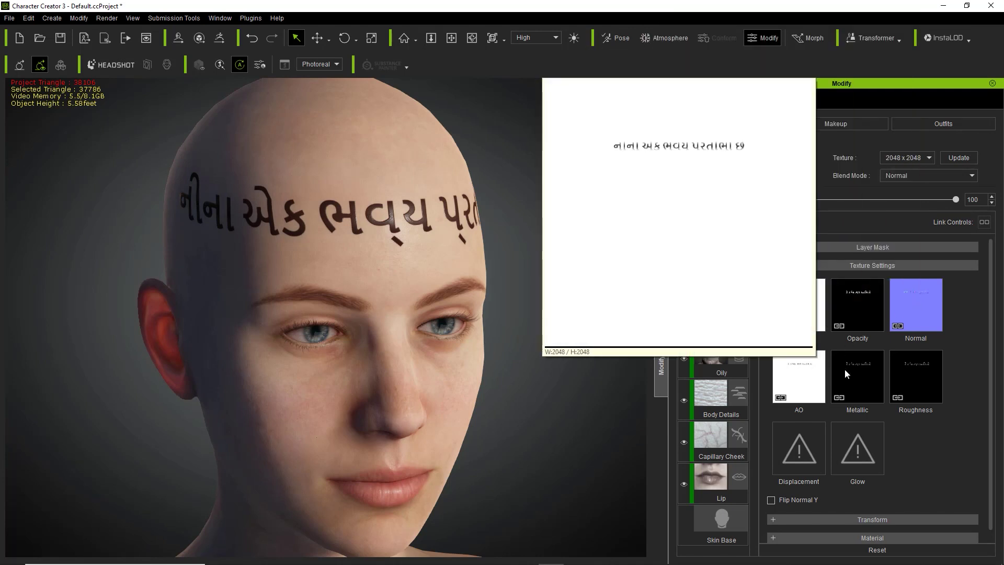
pyautogui.moveTo(905, 369)
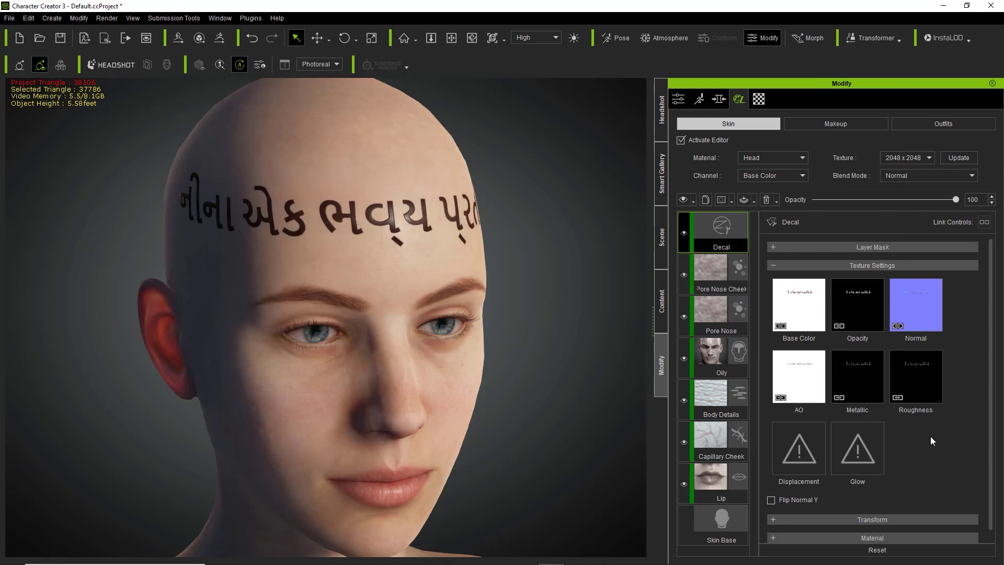
pyautogui.scroll(-1, 959, 416)
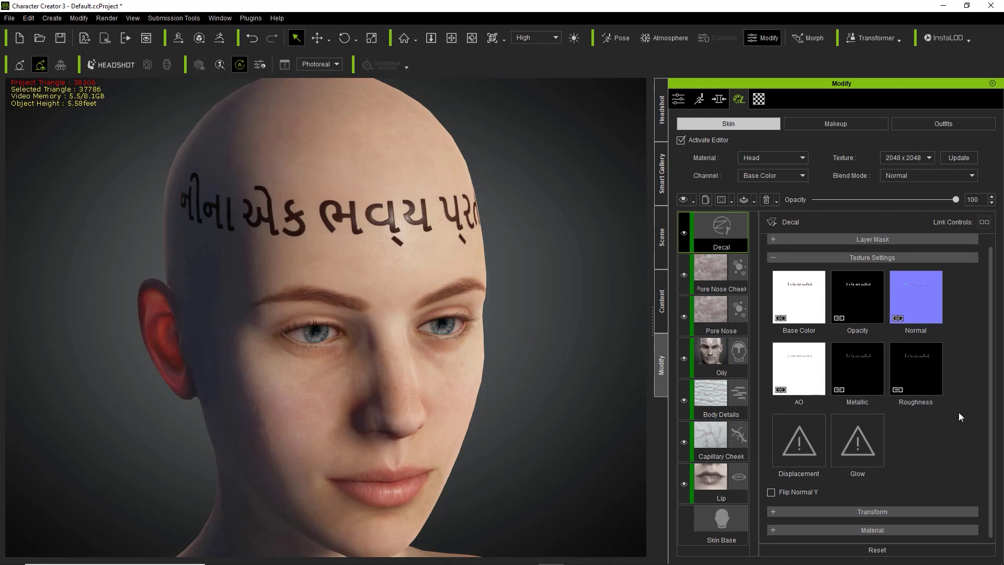
# Expand Transform, test resizing the decal, then reset Height, Width and Scale to 1.00.
pyautogui.click(883, 510)
pyautogui.scroll(-5, 931, 422)
pyautogui.scroll(-3, 926, 386)
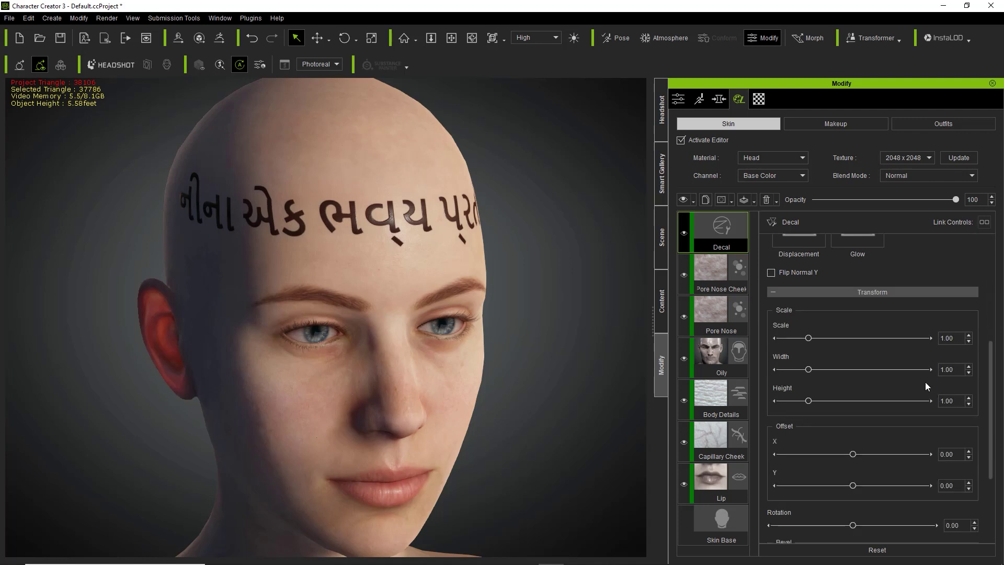
pyautogui.moveTo(810, 337); pyautogui.dragTo(812, 401)
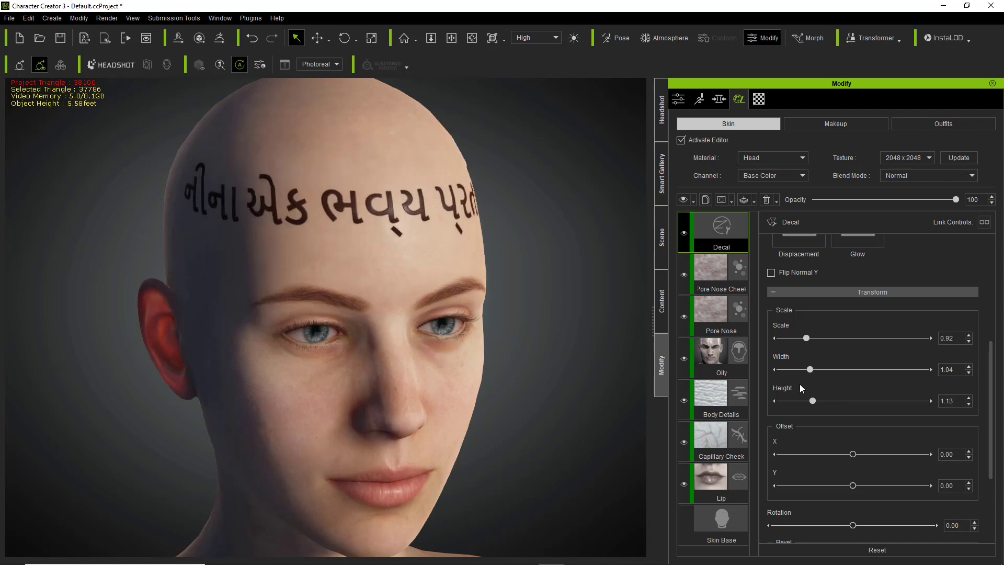
pyautogui.doubleClick(787, 396)
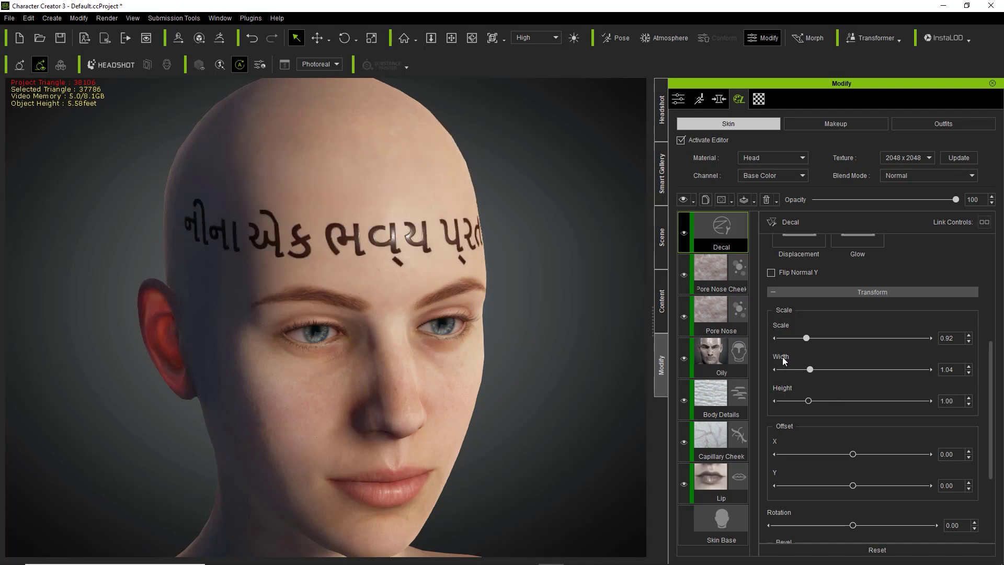
pyautogui.doubleClick(782, 358)
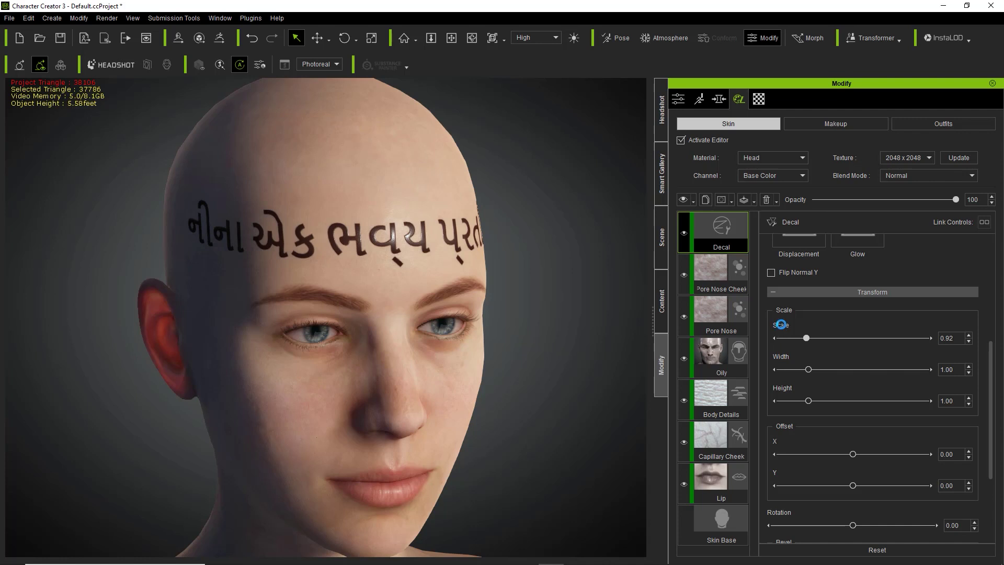
pyautogui.doubleClick(782, 330)
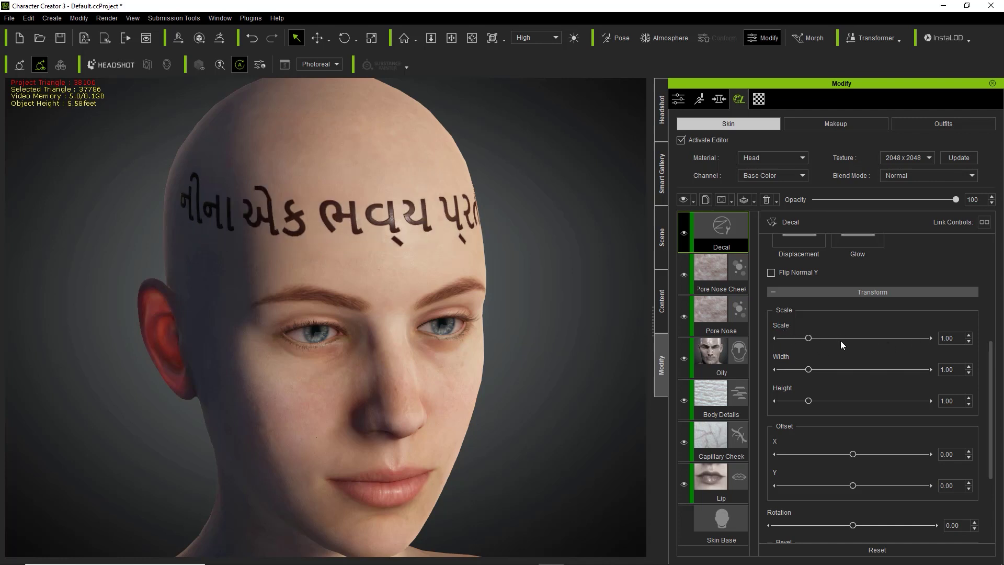
pyautogui.scroll(-5, 865, 351)
# Reset the decal's X and Y offsets and rotation to 0.00, returning it to the forehead.
pyautogui.moveTo(855, 325); pyautogui.dragTo(860, 354)
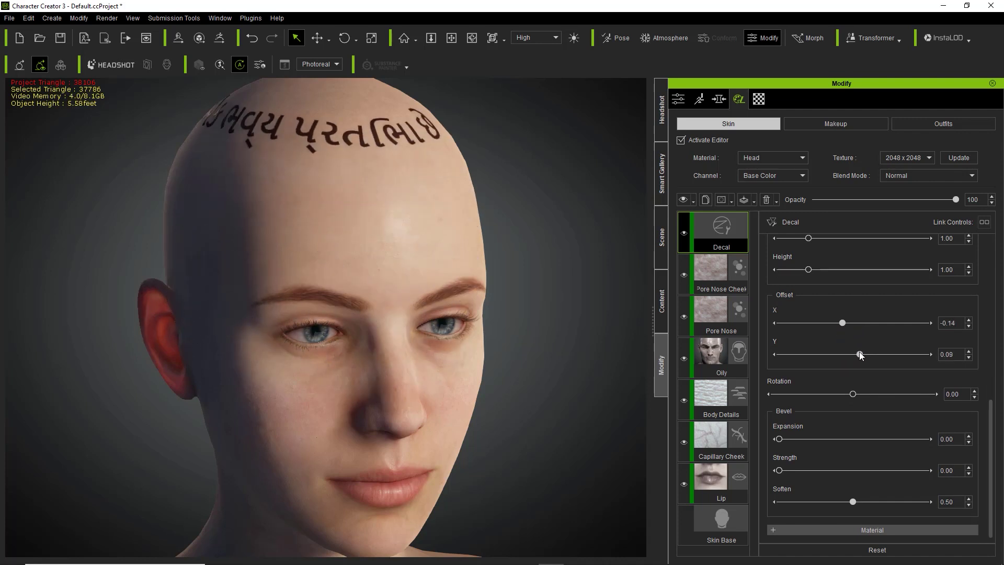
pyautogui.click(775, 322)
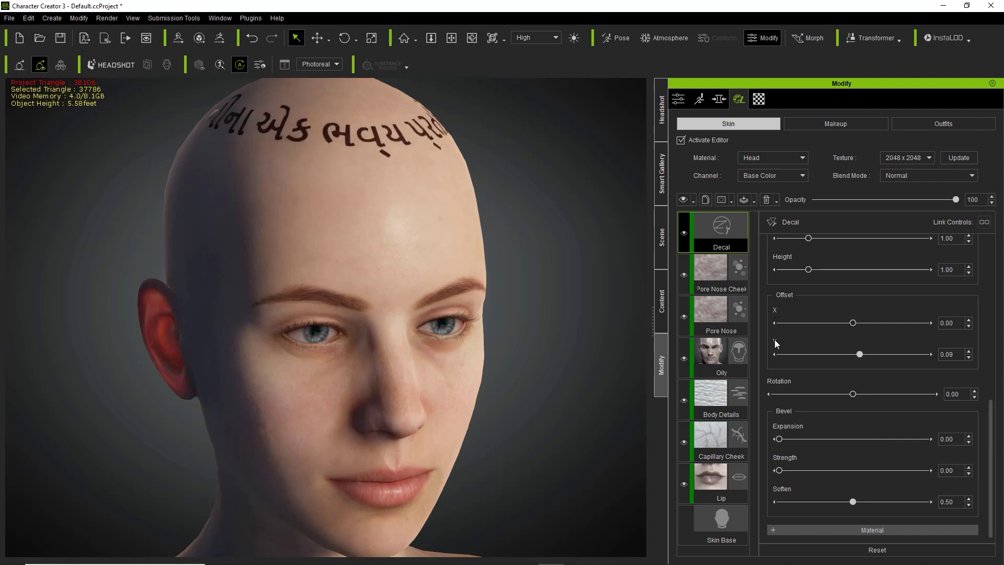
pyautogui.click(775, 341)
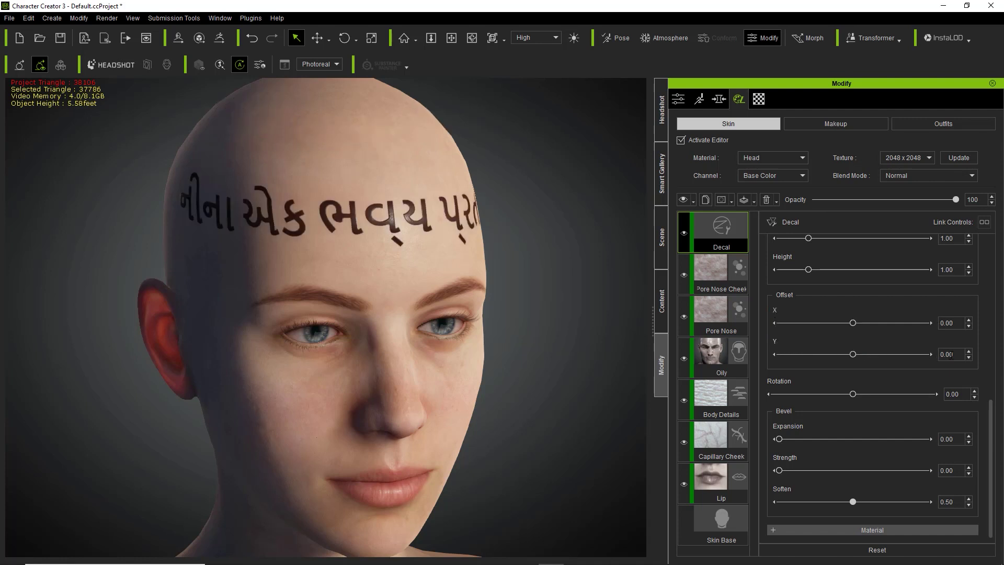
pyautogui.moveTo(860, 393)
pyautogui.mouseDown()
pyautogui.moveTo(846, 394)
pyautogui.moveTo(854, 393)
pyautogui.mouseUp()
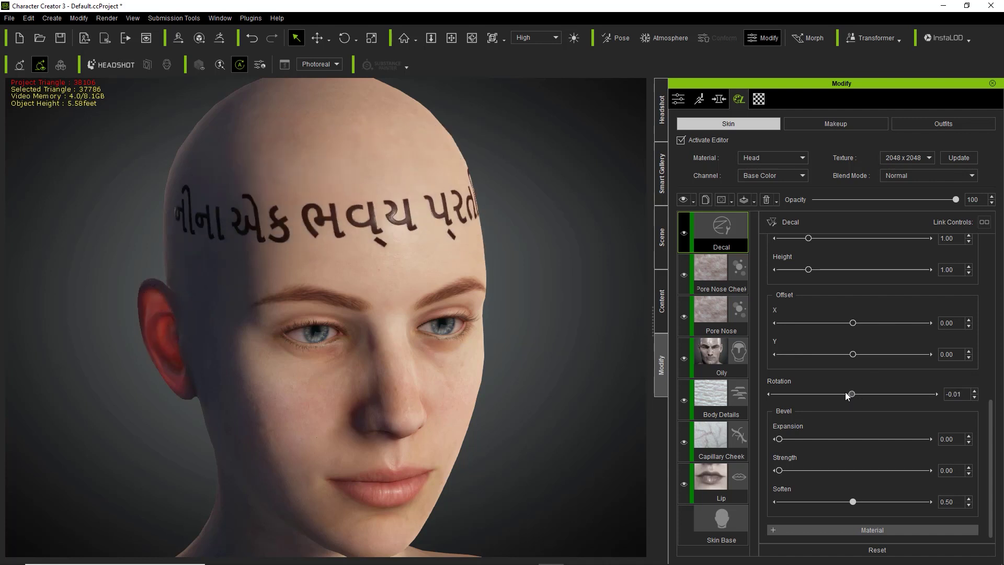
pyautogui.doubleClick(788, 380)
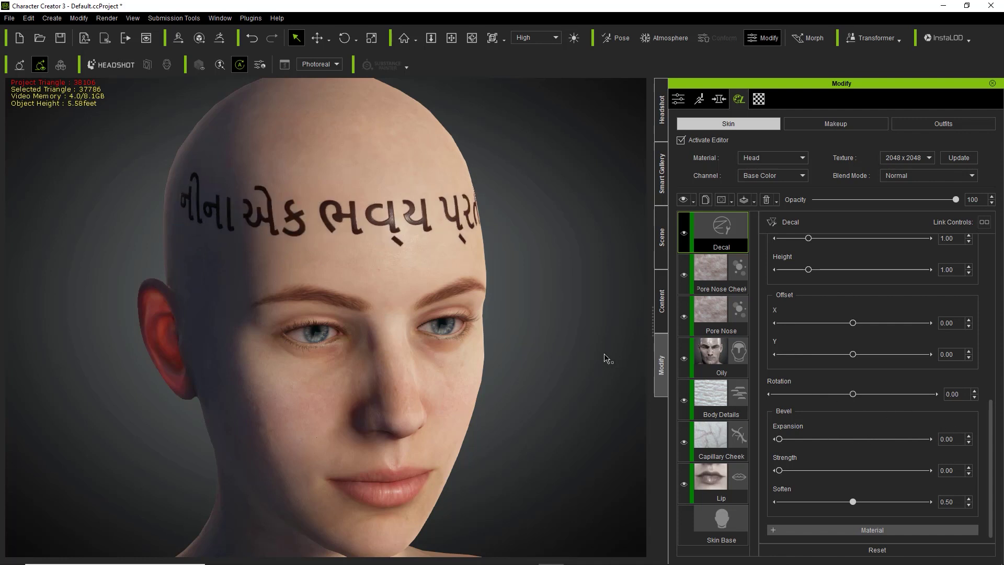
pyautogui.moveTo(394, 256); pyautogui.dragTo(414, 321, button='middle')
# Emboss the forehead lettering with Bevel Expansion 0.06, Strength 0.05 and Soften 0.64.
pyautogui.scroll(6, 414, 321)
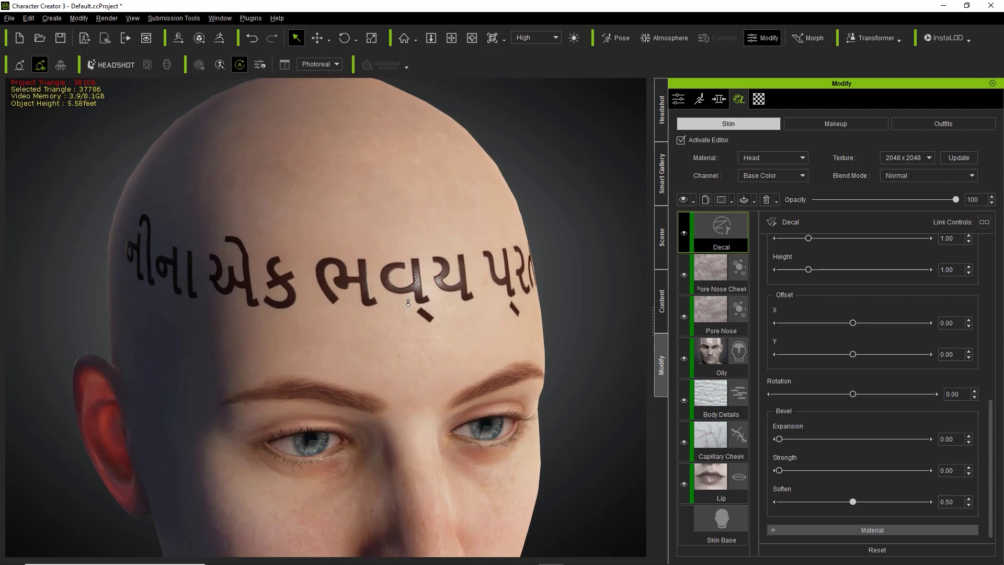
pyautogui.scroll(-1, 347, 320)
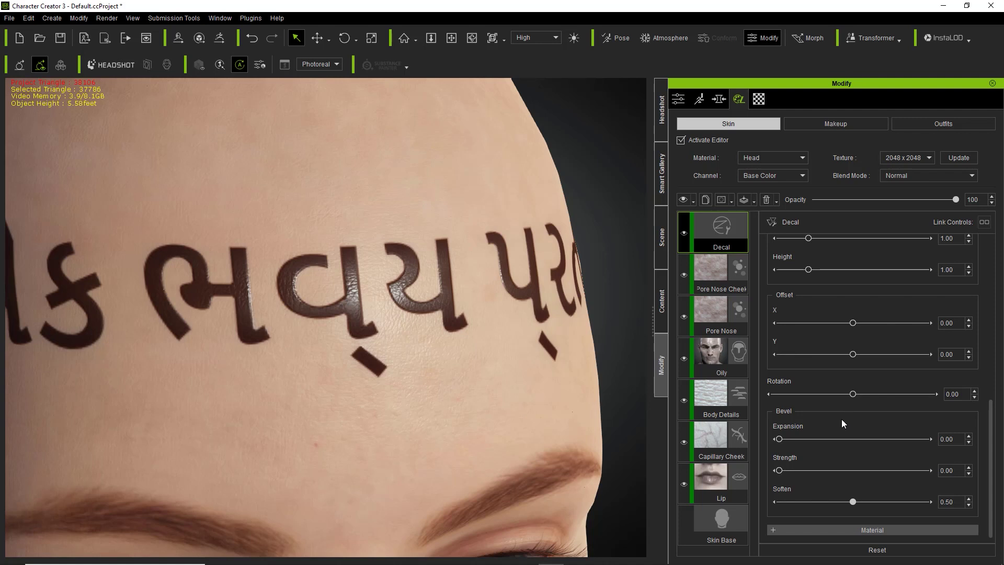
pyautogui.moveTo(827, 440); pyautogui.dragTo(831, 440)
pyautogui.moveTo(789, 469); pyautogui.dragTo(789, 442)
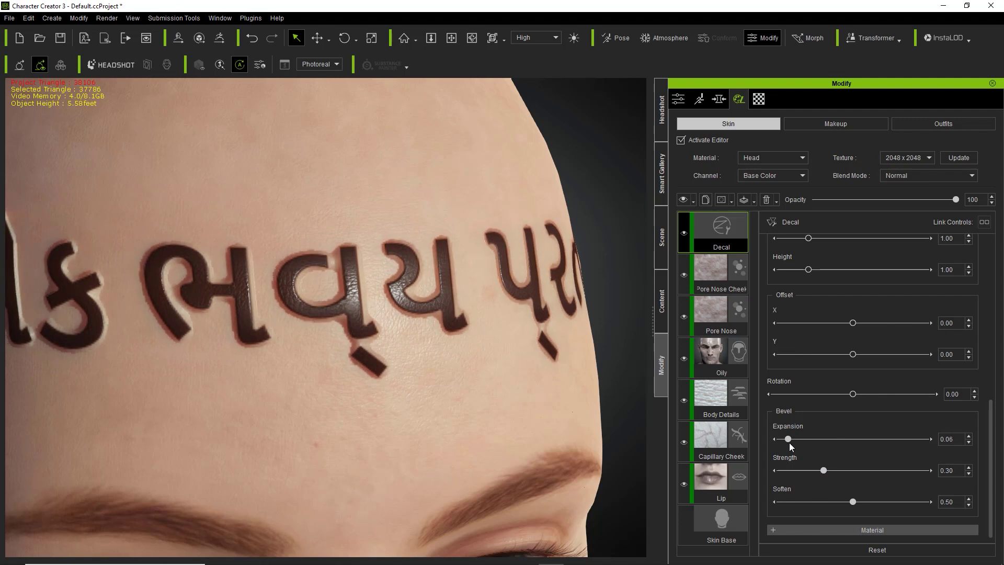
pyautogui.moveTo(853, 471); pyautogui.dragTo(790, 475)
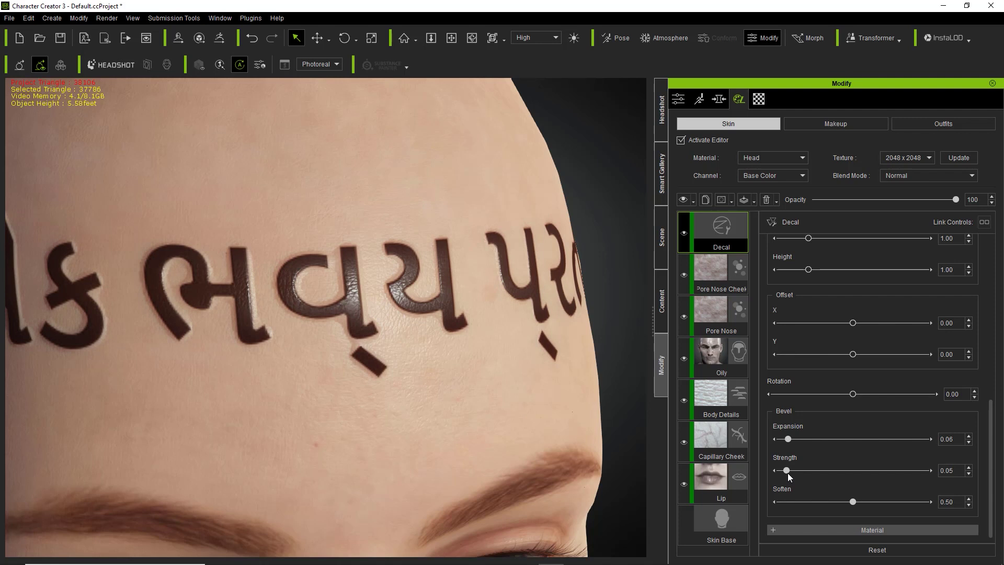
pyautogui.moveTo(853, 501); pyautogui.dragTo(774, 500)
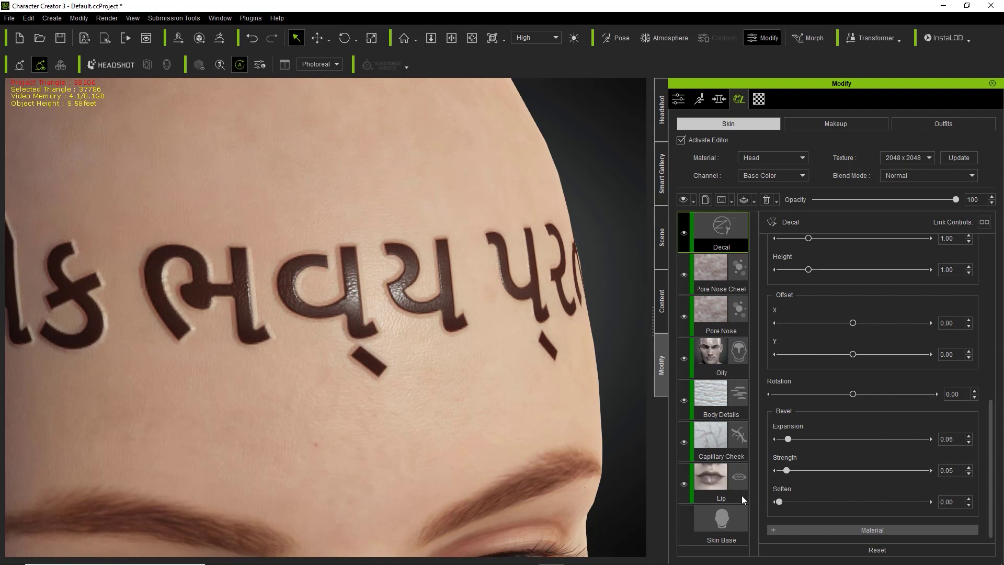
pyautogui.moveTo(804, 494); pyautogui.dragTo(857, 490)
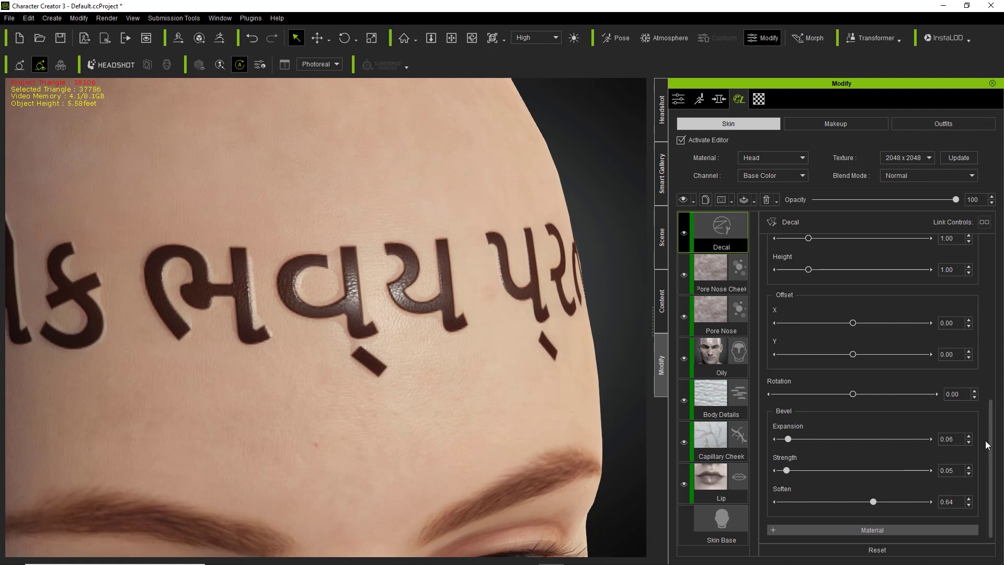
pyautogui.scroll(3, 889, 333)
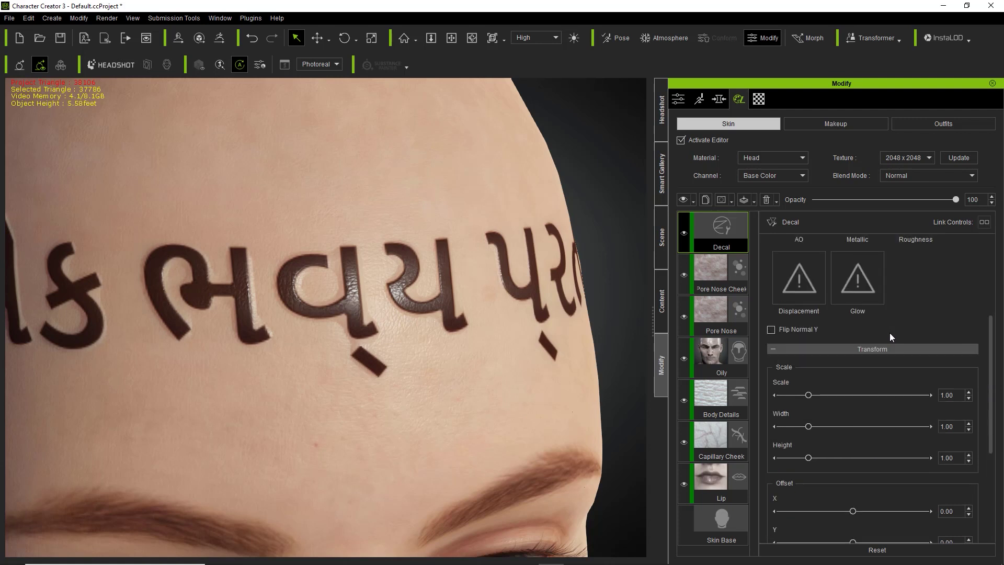
# Open Material settings, test Base Color adjustments, then reset saturation, hue and contrast to defaults.
pyautogui.click(873, 347)
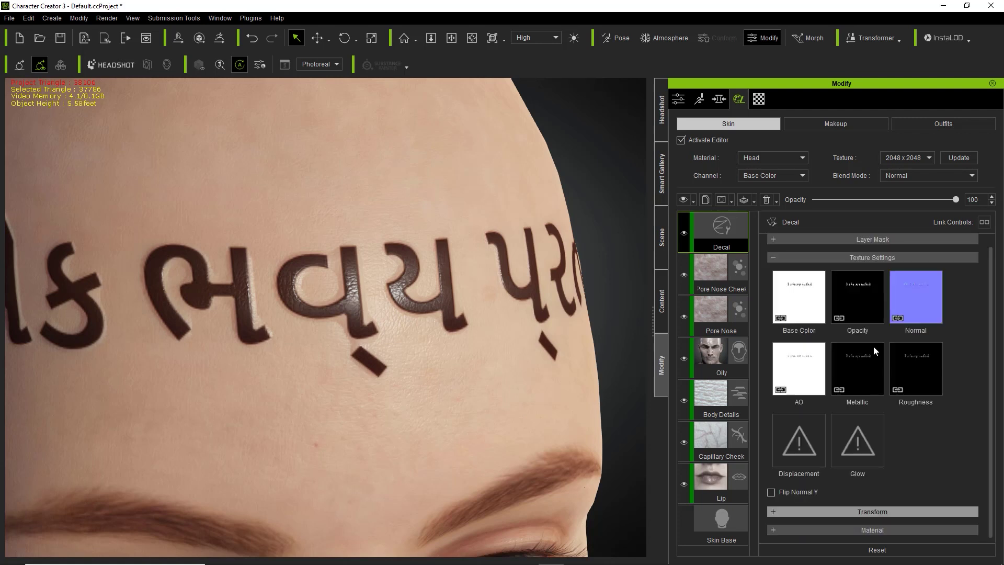
pyautogui.click(882, 529)
pyautogui.scroll(-3, 944, 419)
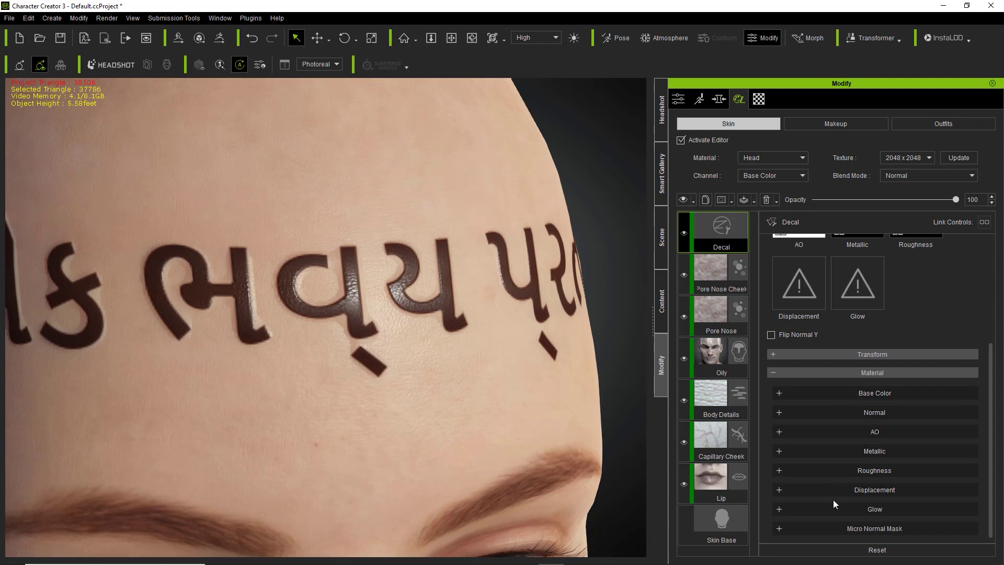
pyautogui.click(799, 391)
pyautogui.scroll(-2, 833, 393)
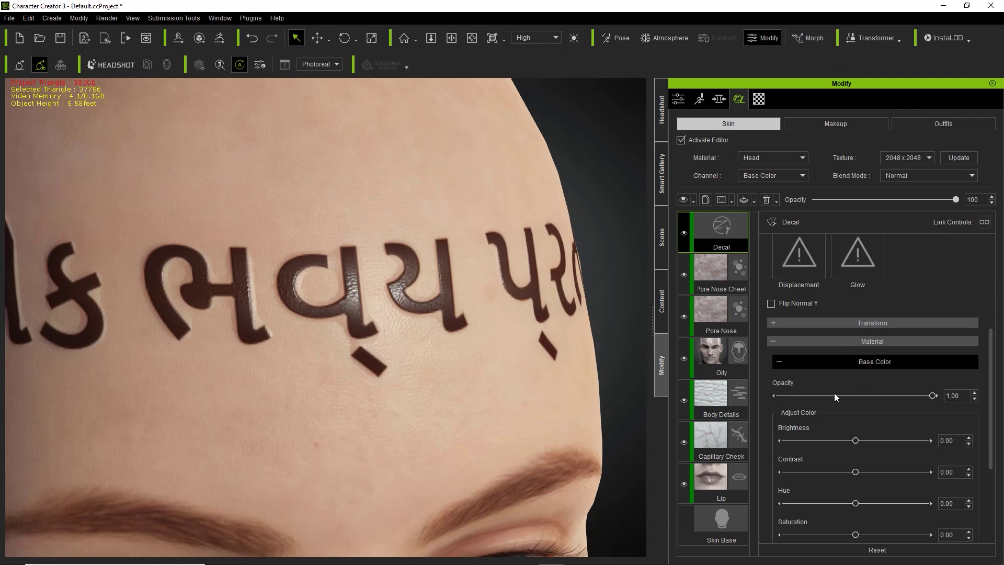
pyautogui.scroll(-1, 834, 396)
pyautogui.moveTo(934, 332); pyautogui.dragTo(965, 323)
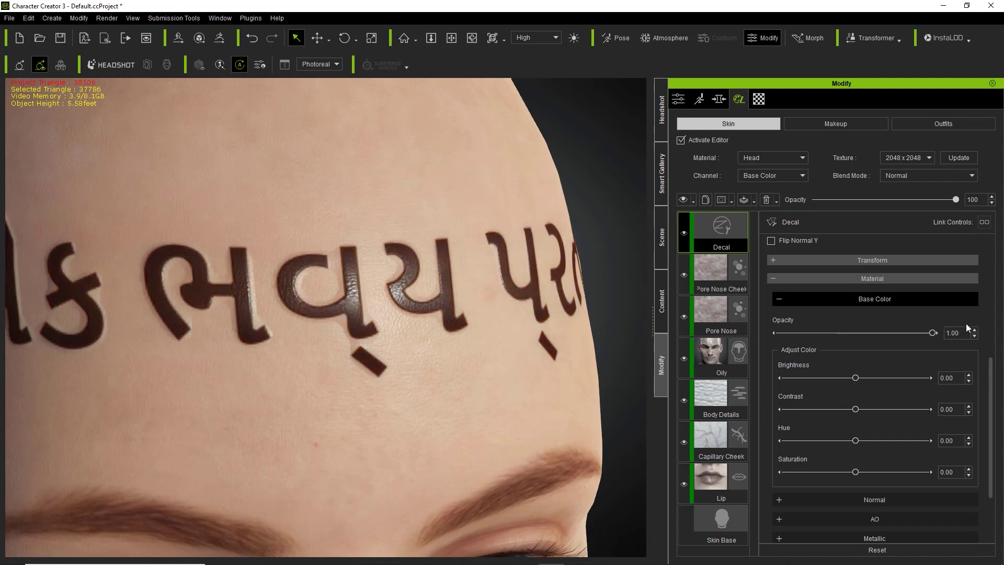
pyautogui.moveTo(856, 377); pyautogui.dragTo(820, 441)
pyautogui.moveTo(856, 472)
pyautogui.mouseDown()
pyautogui.moveTo(890, 472)
pyautogui.moveTo(866, 473)
pyautogui.mouseUp()
pyautogui.doubleClick(791, 460)
pyautogui.doubleClick(783, 428)
pyautogui.doubleClick(790, 396)
# Set Normal Strength to 0.59 and AO Strength to 0.52, then collapse both sections.
pyautogui.scroll(-3, 907, 379)
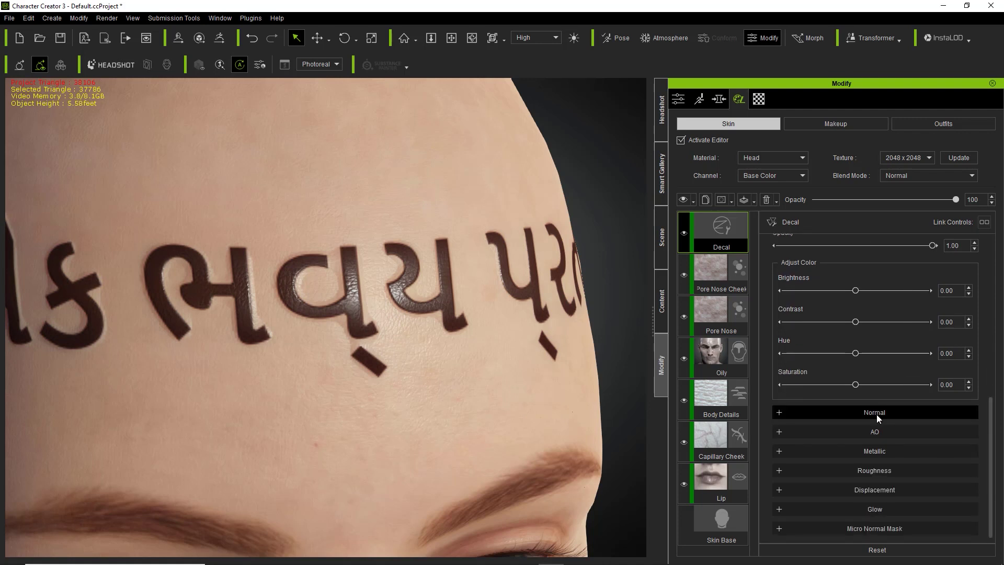
pyautogui.click(879, 413)
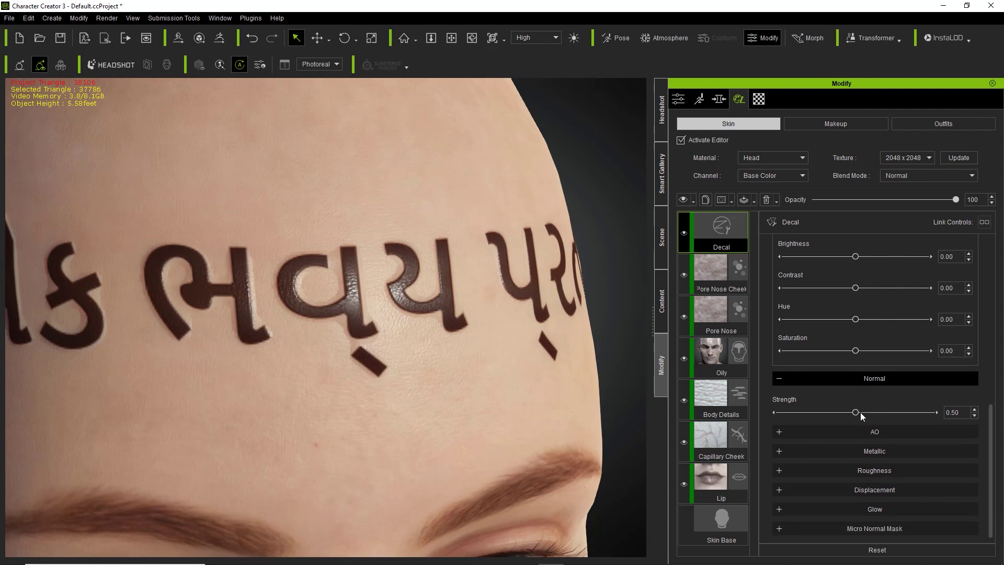
pyautogui.moveTo(867, 412)
pyautogui.mouseDown()
pyautogui.moveTo(927, 410)
pyautogui.moveTo(783, 415)
pyautogui.moveTo(942, 401)
pyautogui.moveTo(864, 410)
pyautogui.moveTo(882, 409)
pyautogui.mouseUp()
pyautogui.click(804, 428)
pyautogui.scroll(-3, 817, 428)
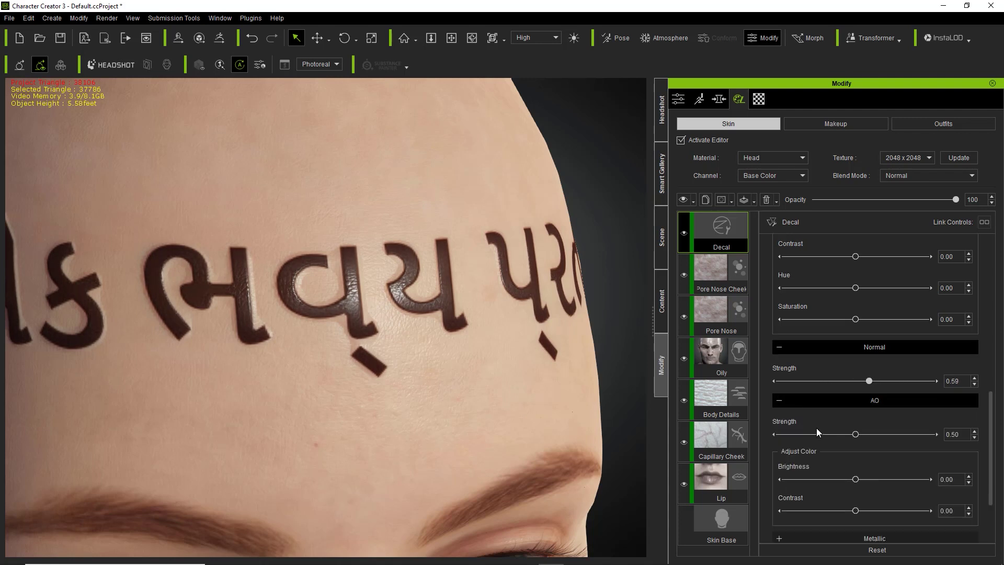
pyautogui.moveTo(916, 346); pyautogui.dragTo(858, 353)
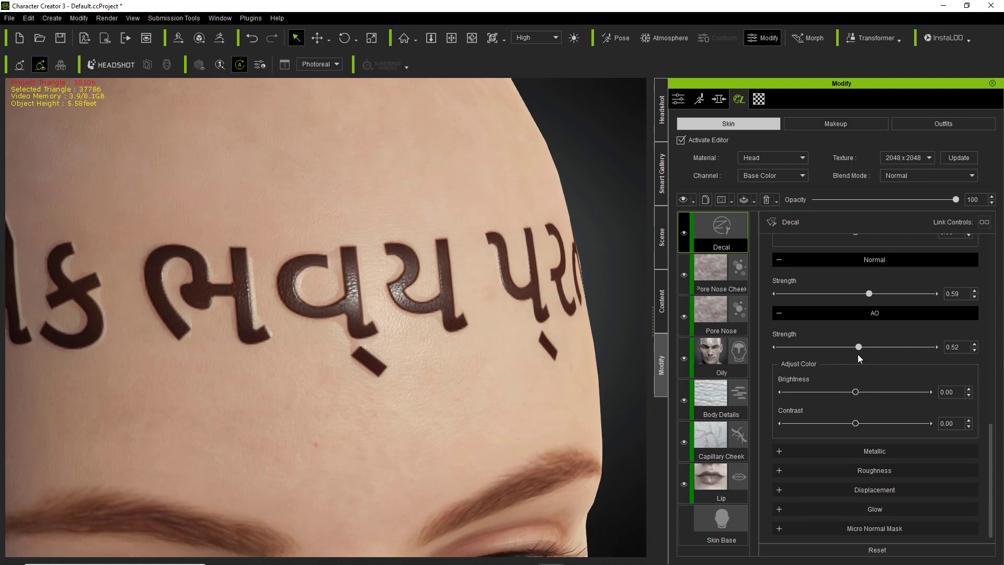
pyautogui.click(807, 315)
pyautogui.click(824, 377)
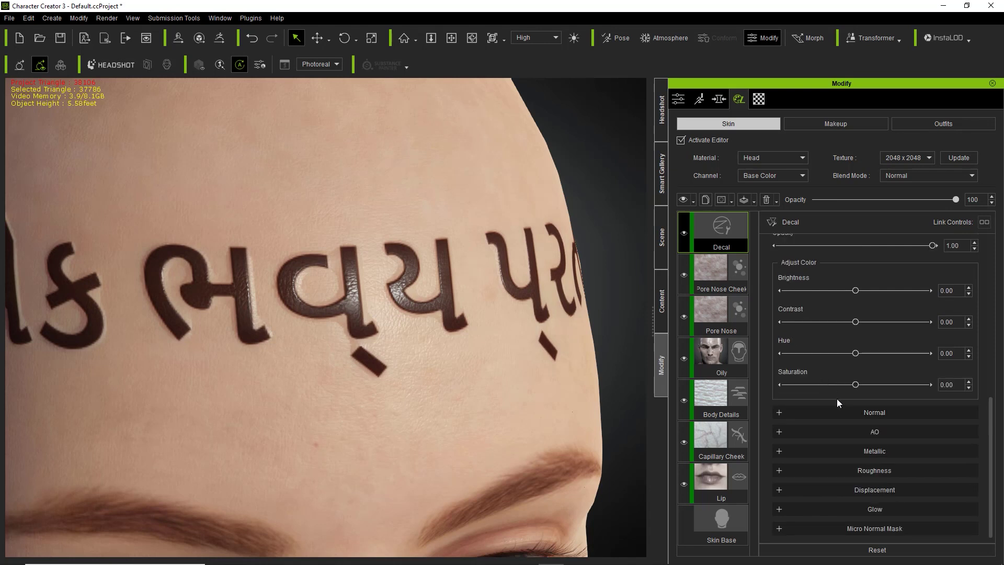
# Try higher Metallic strength and brightness on the decal, then reset both to default.
pyautogui.click(841, 451)
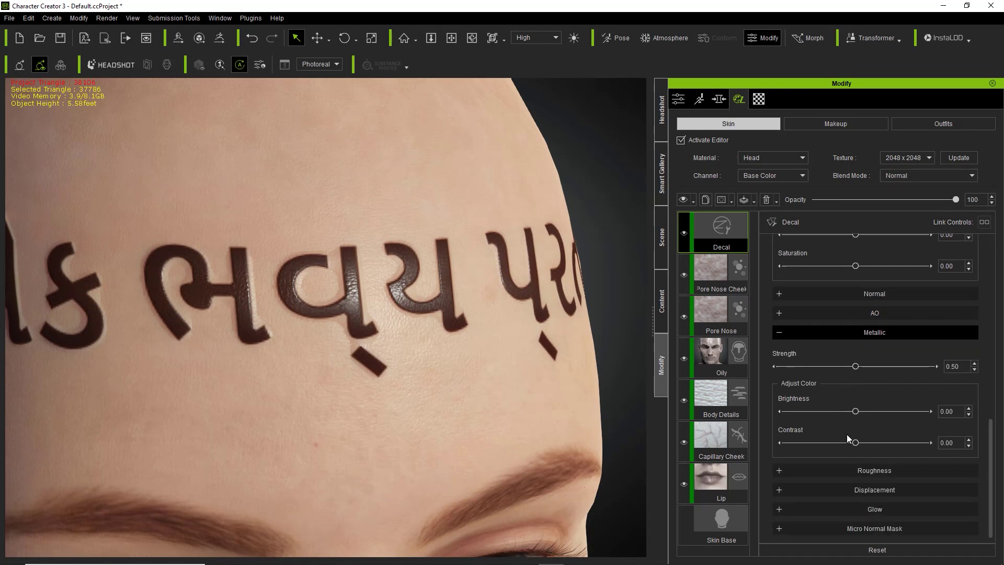
pyautogui.moveTo(857, 366)
pyautogui.mouseDown()
pyautogui.moveTo(907, 364)
pyautogui.moveTo(833, 366)
pyautogui.moveTo(892, 365)
pyautogui.mouseUp()
pyautogui.moveTo(855, 411); pyautogui.dragTo(901, 411)
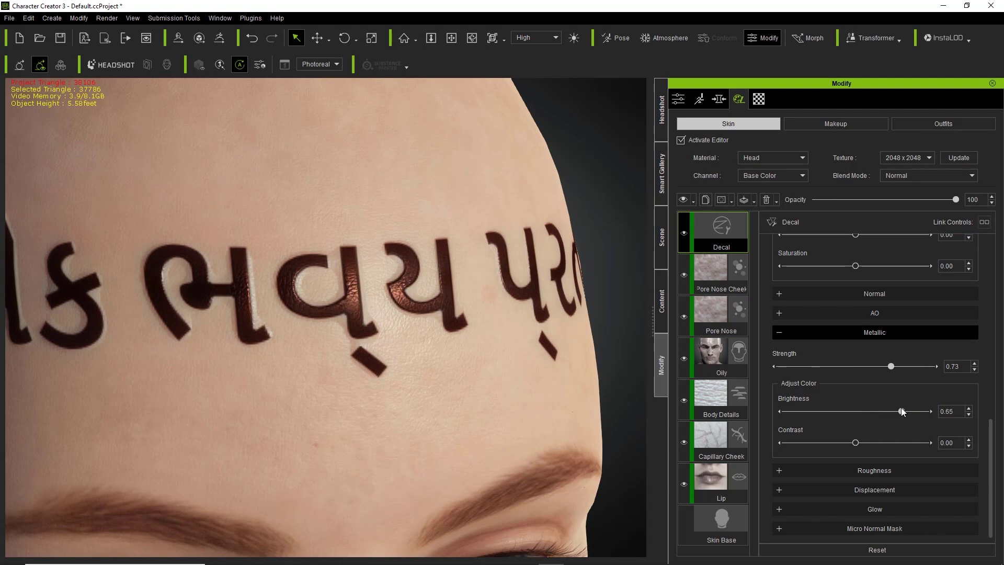
pyautogui.moveTo(365, 354); pyautogui.dragTo(340, 348, button='right')
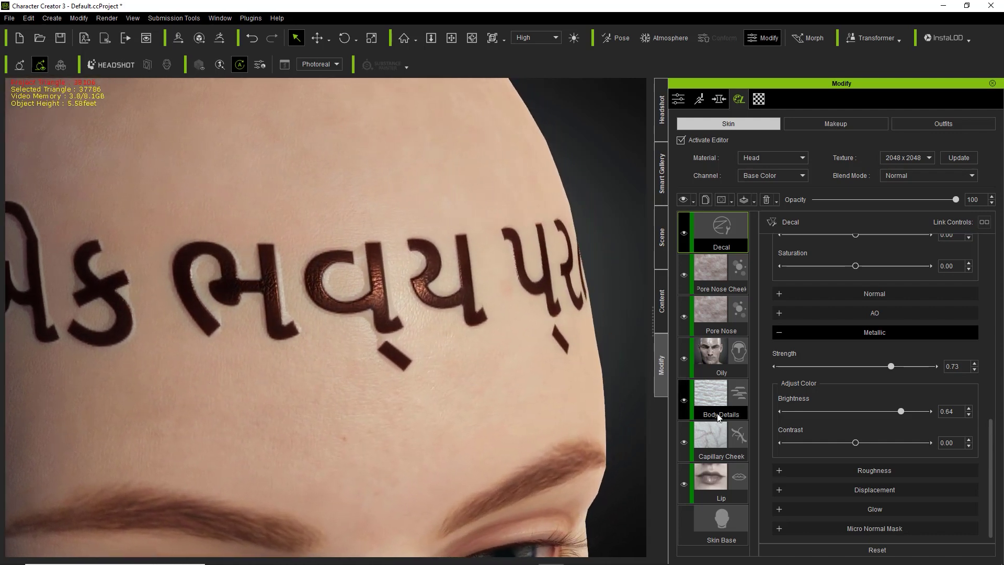
pyautogui.click(803, 398)
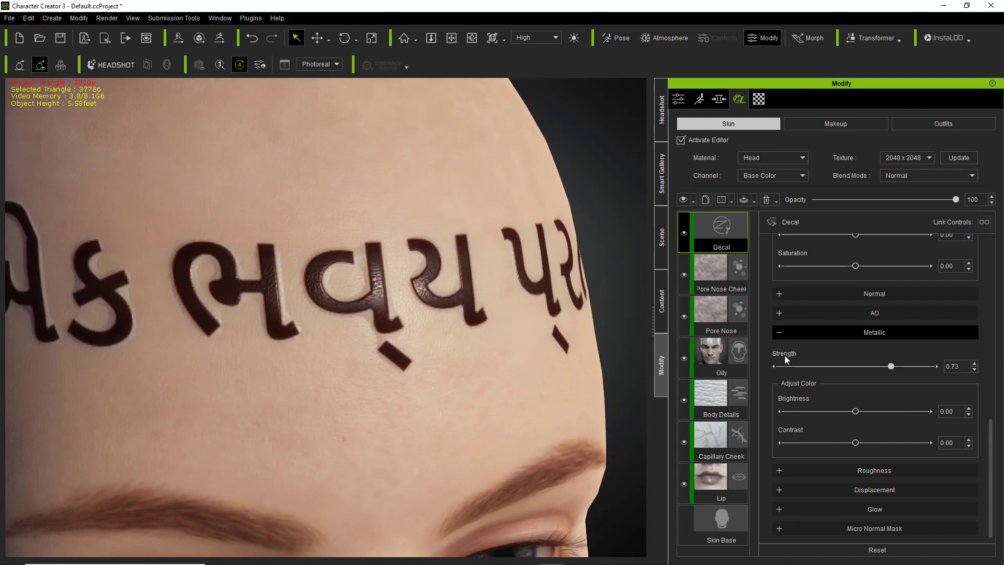
pyautogui.click(785, 355)
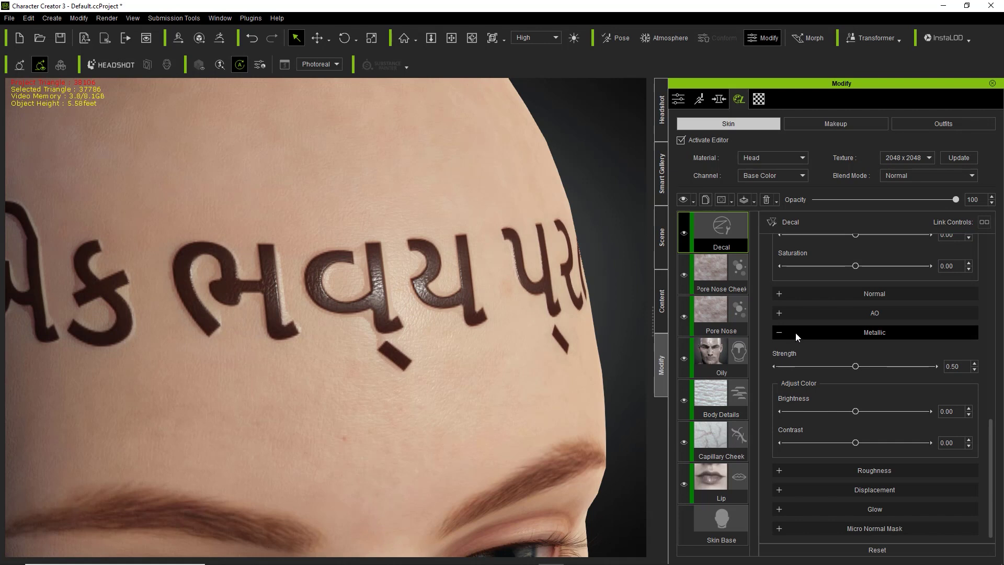
pyautogui.click(795, 333)
# Leave Roughness strength at 0.50 and confirm the Displacement and Glow channels are unused.
pyautogui.click(852, 472)
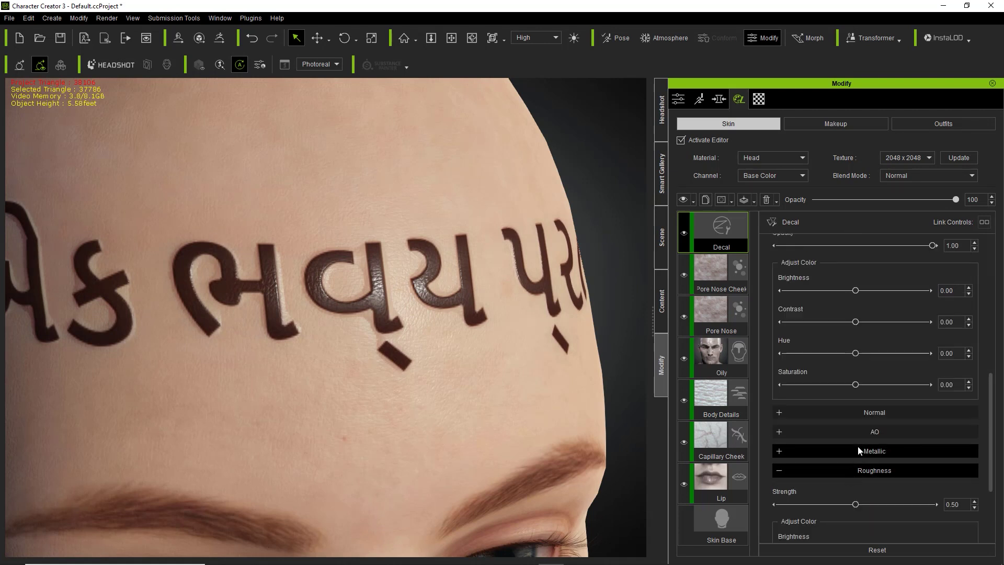
pyautogui.scroll(-3, 858, 447)
pyautogui.moveTo(856, 386)
pyautogui.mouseDown()
pyautogui.moveTo(890, 383)
pyautogui.moveTo(791, 385)
pyautogui.moveTo(868, 378)
pyautogui.moveTo(792, 375)
pyautogui.moveTo(856, 385)
pyautogui.mouseUp()
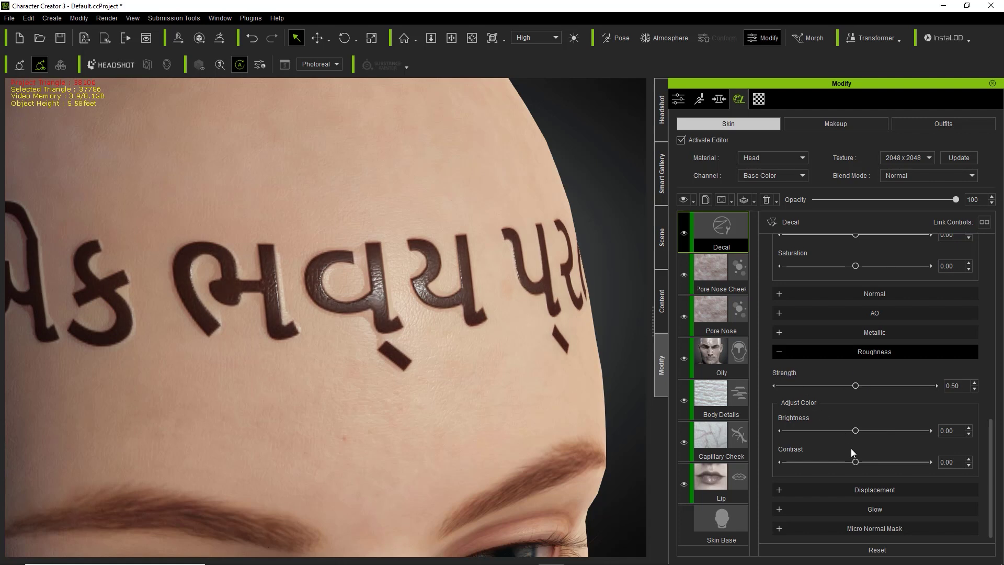
pyautogui.click(819, 355)
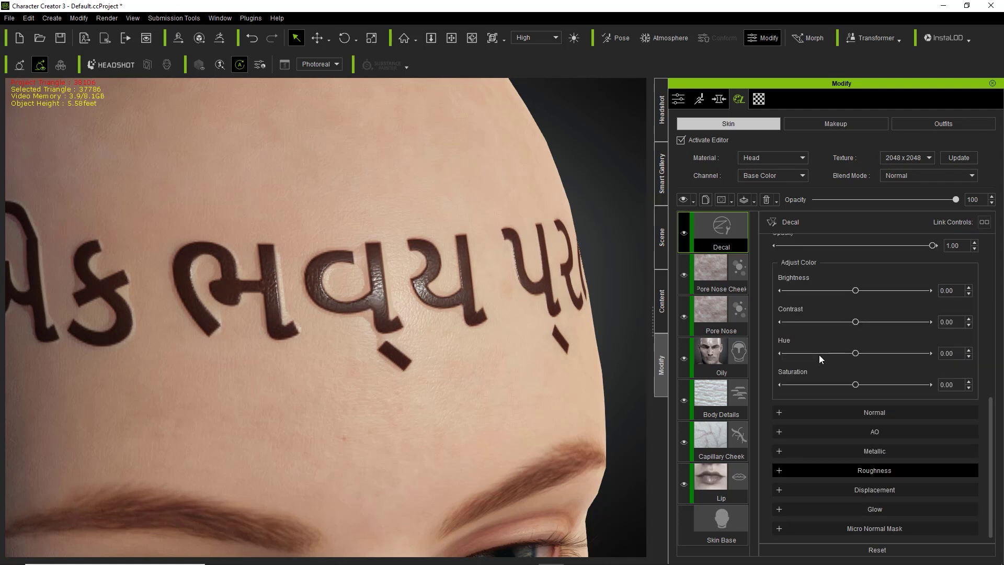
pyautogui.click(864, 492)
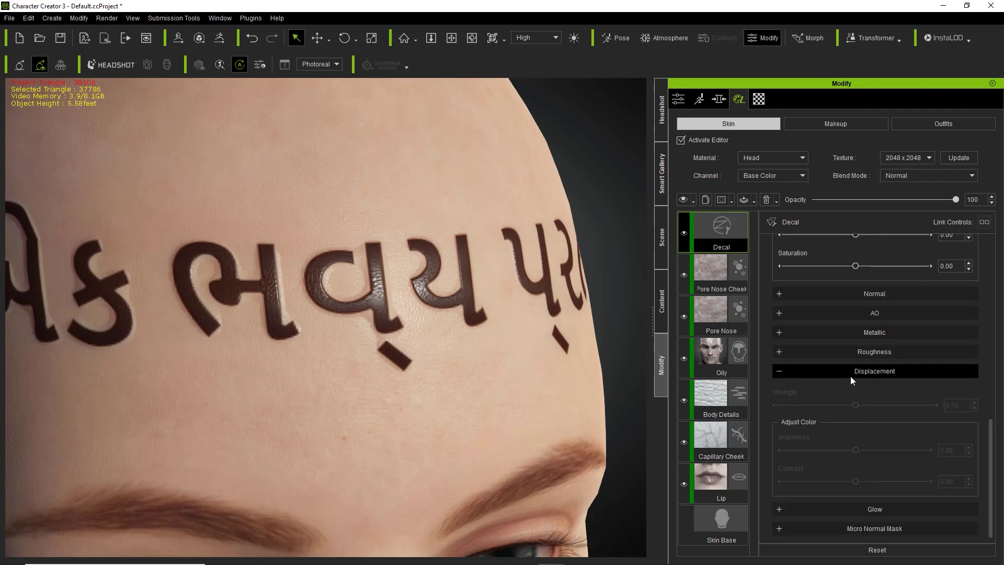
pyautogui.click(851, 372)
pyautogui.click(873, 510)
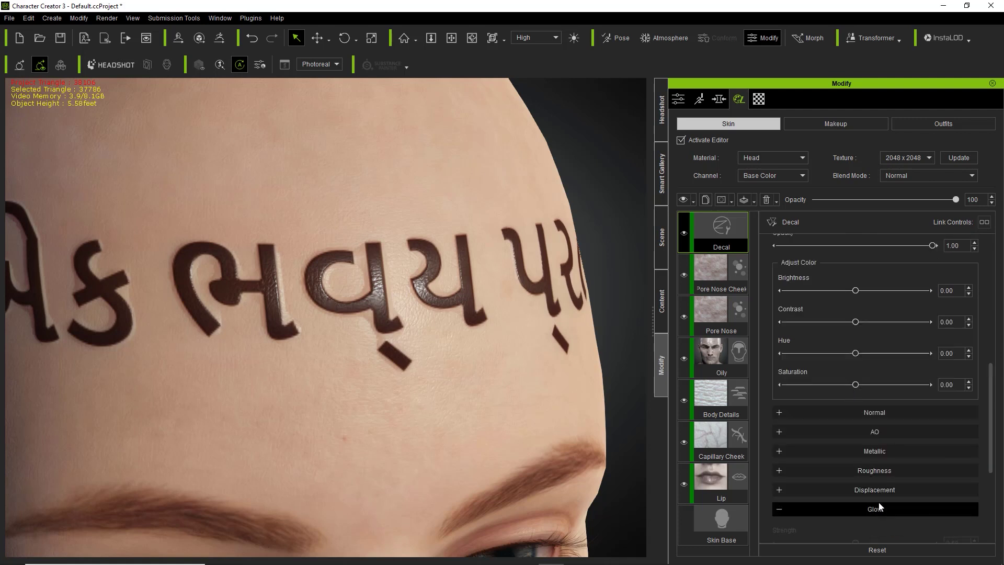
pyautogui.click(854, 333)
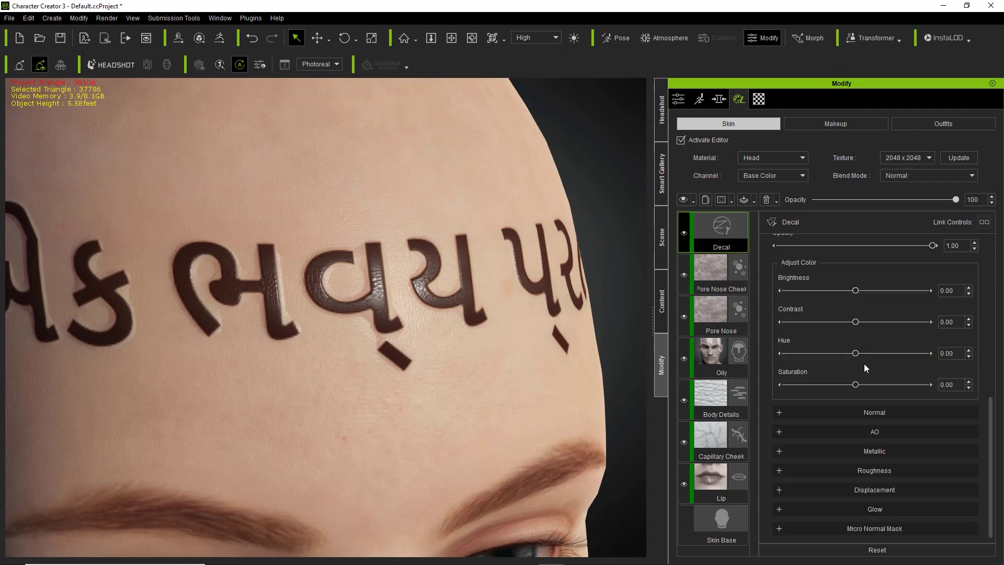
pyautogui.scroll(5, 863, 362)
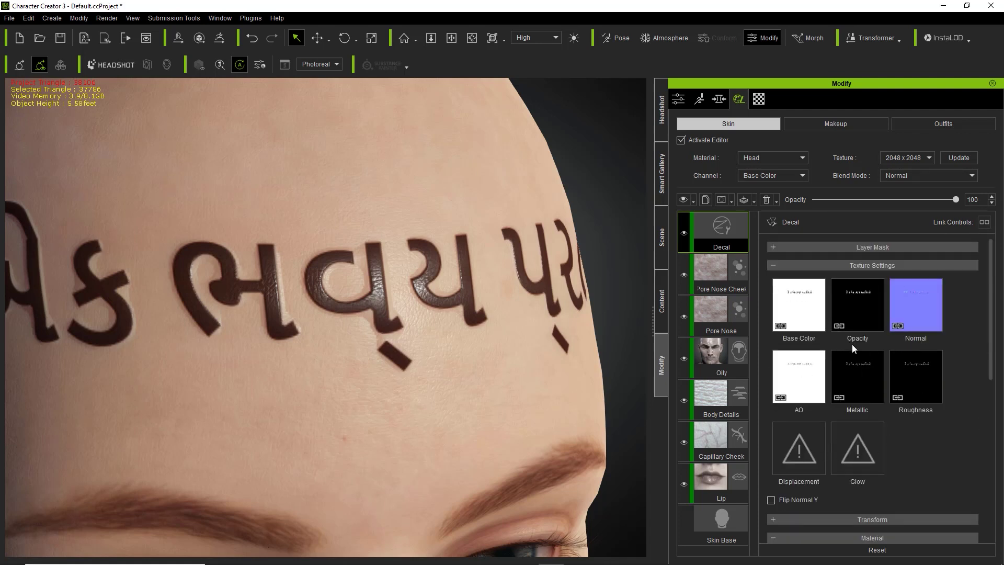
pyautogui.scroll(-7, 886, 412)
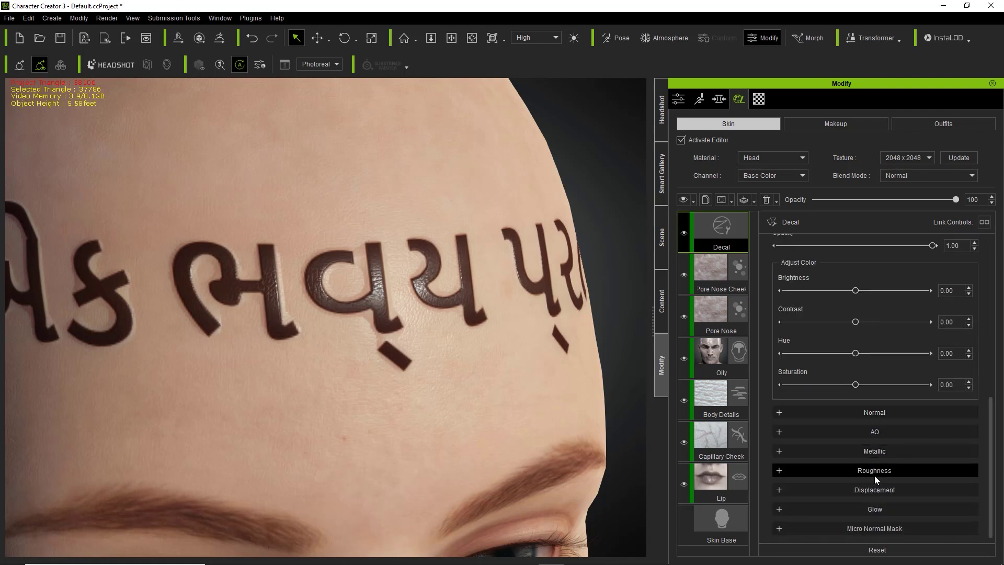
# Experiment with Micro Normal Mask Strength 0.64, Blur 1.83 and a higher Expansion.
pyautogui.click(855, 529)
pyautogui.scroll(-3, 858, 469)
pyautogui.scroll(3, 440, 375)
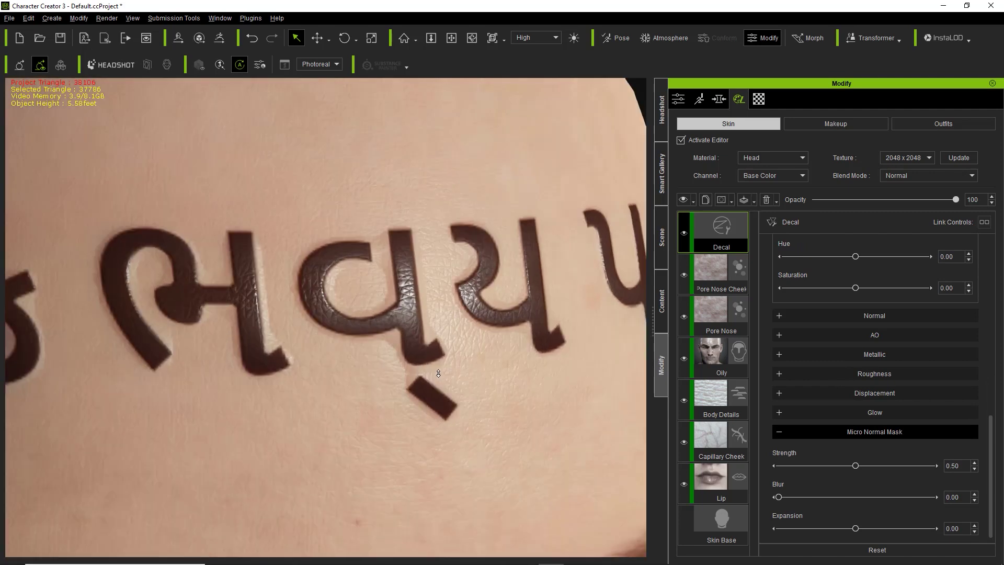
pyautogui.scroll(1, 439, 374)
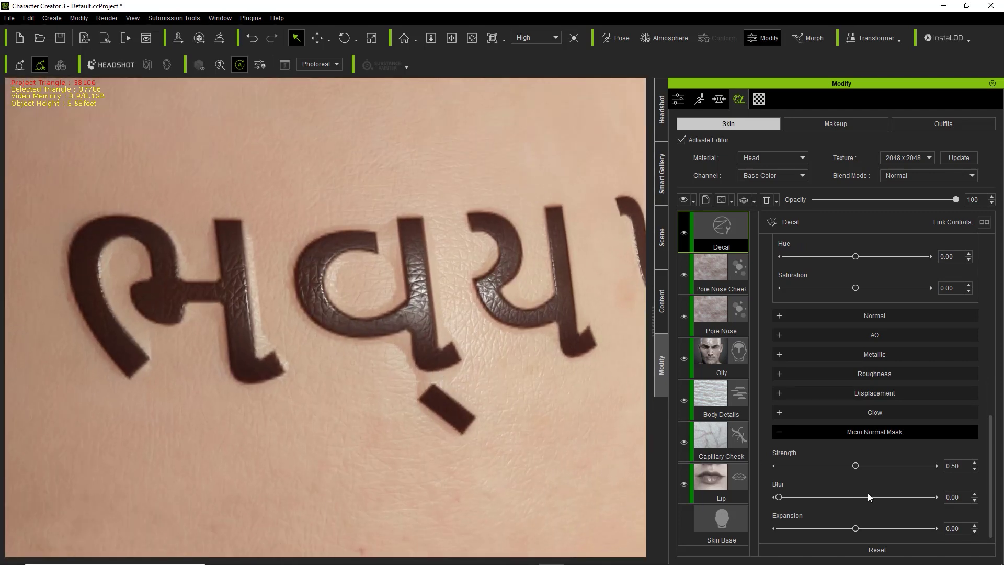
pyautogui.moveTo(867, 466); pyautogui.dragTo(914, 462)
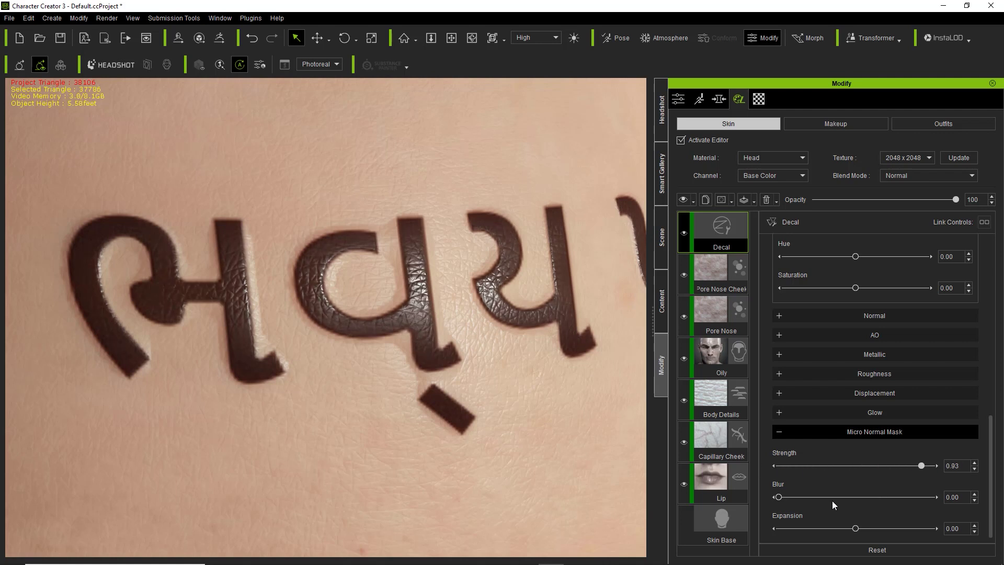
pyautogui.moveTo(779, 497); pyautogui.dragTo(872, 489)
pyautogui.moveTo(792, 494); pyautogui.dragTo(807, 497)
pyautogui.moveTo(857, 529); pyautogui.dragTo(882, 527)
pyautogui.moveTo(922, 468); pyautogui.dragTo(876, 470)
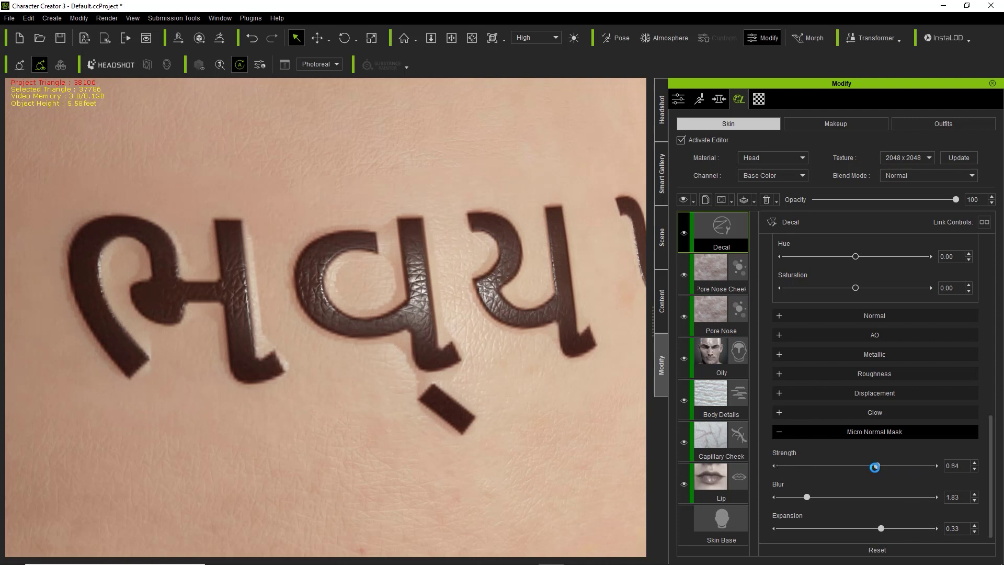
# Reset Micro Normal Mask Expansion and Blur to 0.00 and Strength to 0.50.
pyautogui.doubleClick(790, 514)
pyautogui.doubleClick(779, 483)
pyautogui.doubleClick(780, 453)
pyautogui.scroll(-5, 379, 314)
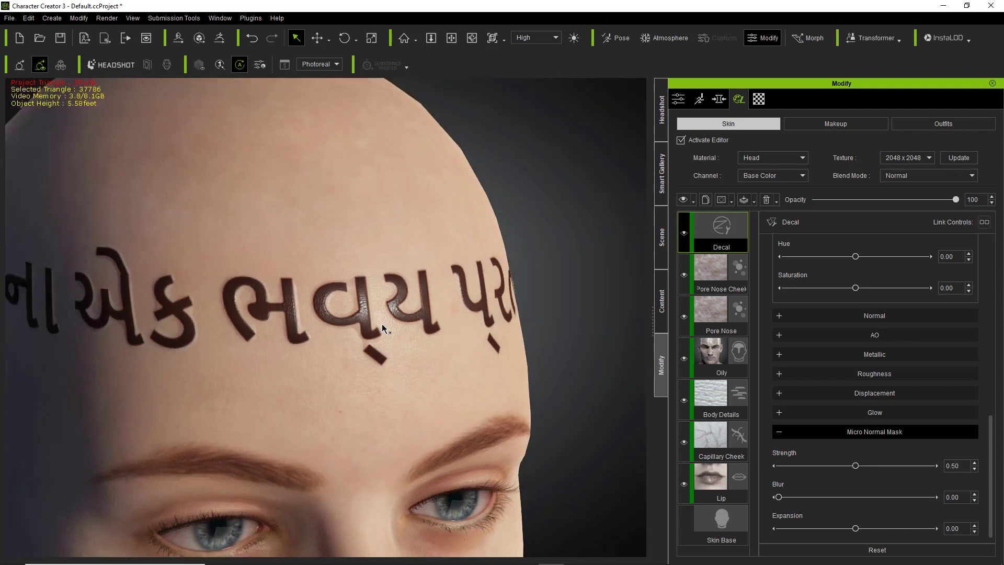
# Collapse Micro Normal Mask, switch to Male Athletic and browse Skin > Acquired tattoo presets.
pyautogui.click(833, 431)
pyautogui.scroll(10, 993, 459)
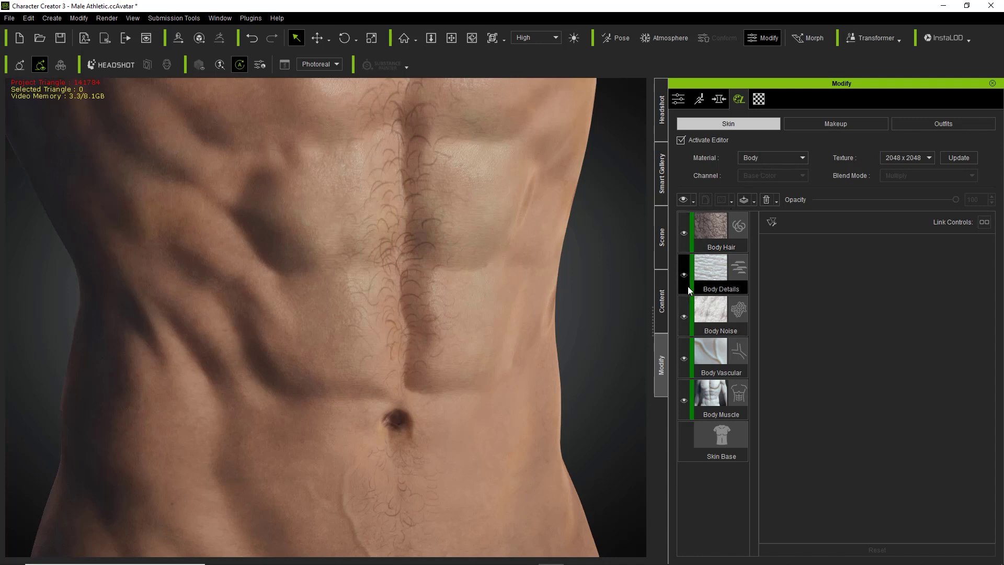
pyautogui.click(661, 178)
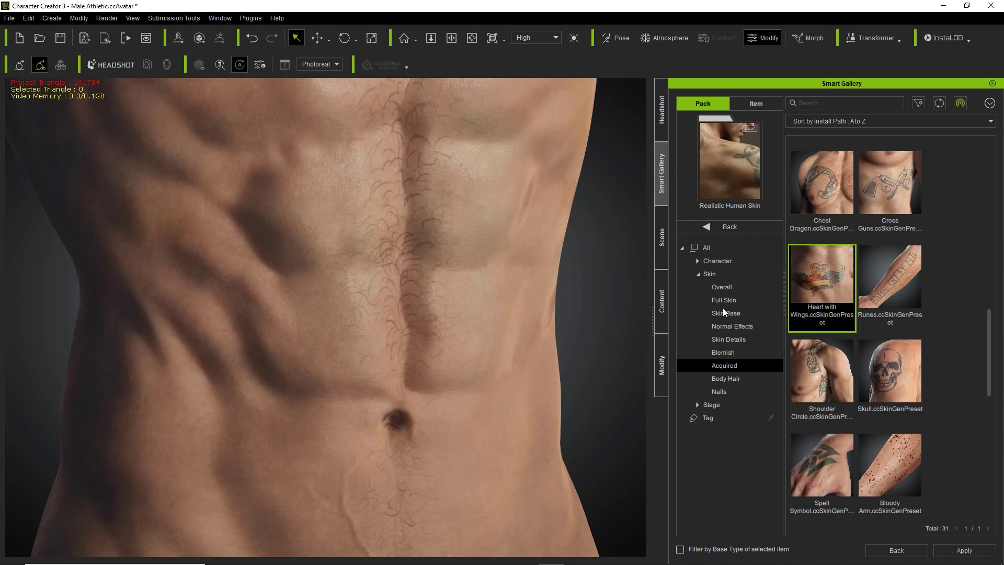
pyautogui.click(661, 296)
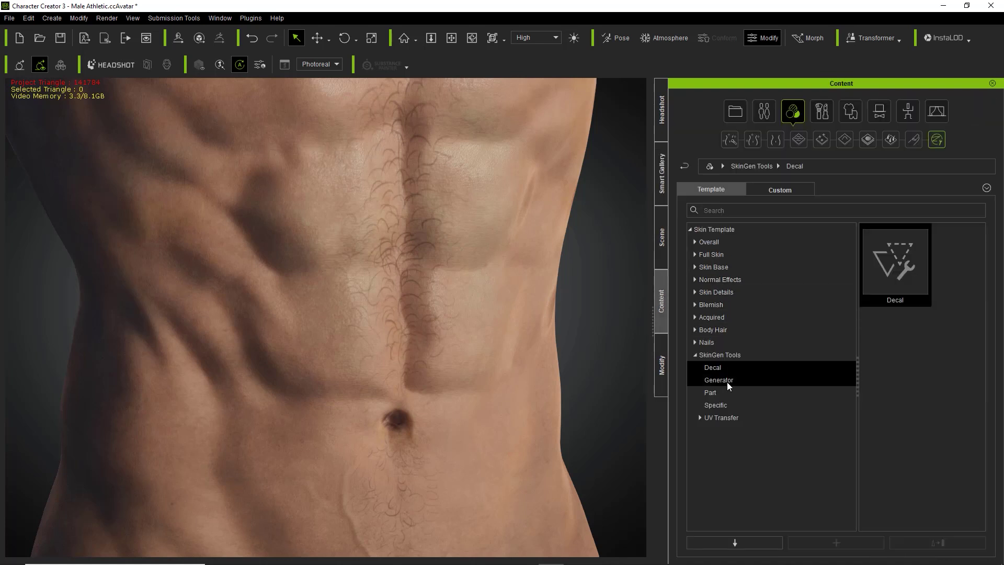
# Drop the SkinGen Decal template onto the male avatar and apply it to the Body material.
pyautogui.click(725, 368)
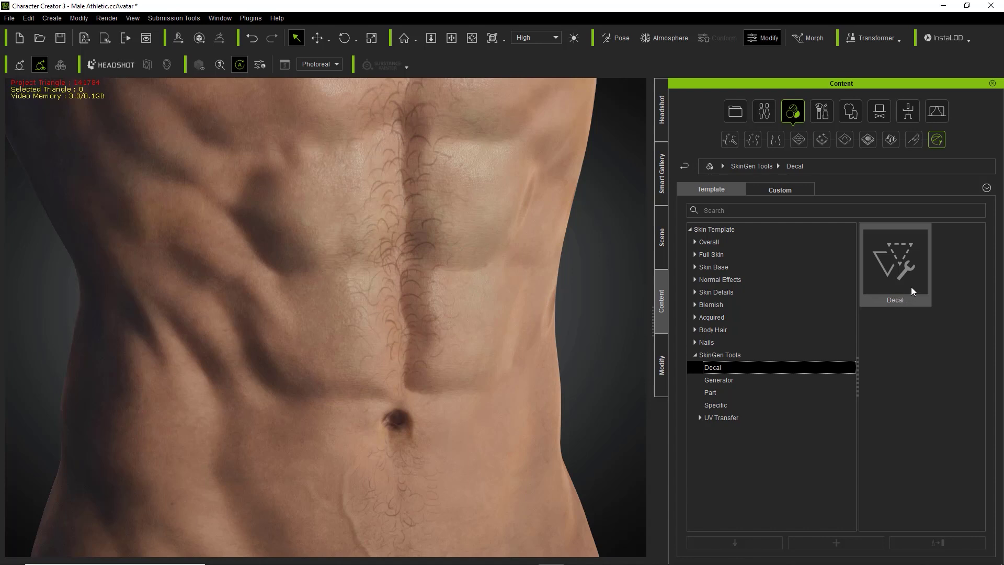
pyautogui.moveTo(910, 268); pyautogui.dragTo(416, 290)
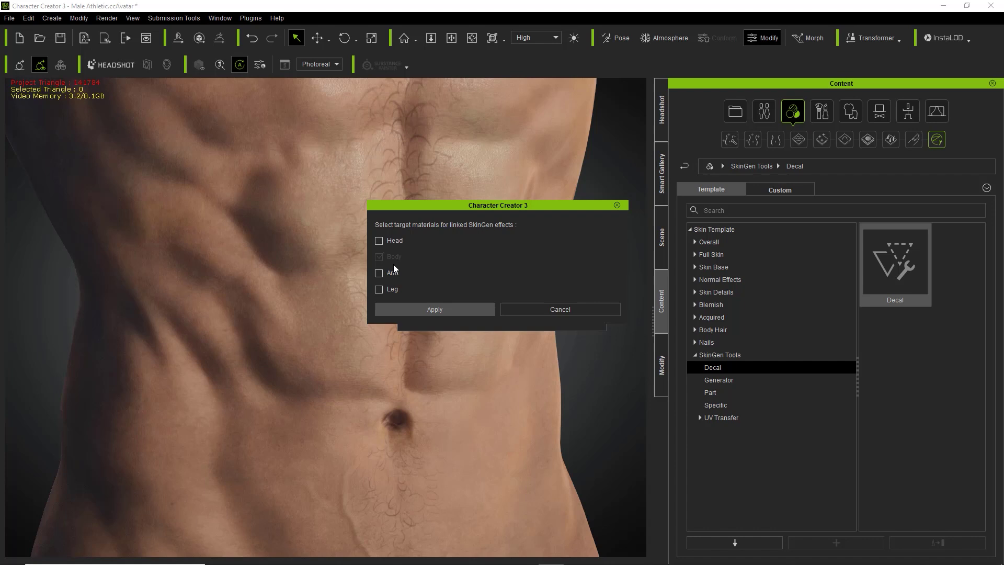
pyautogui.click(434, 309)
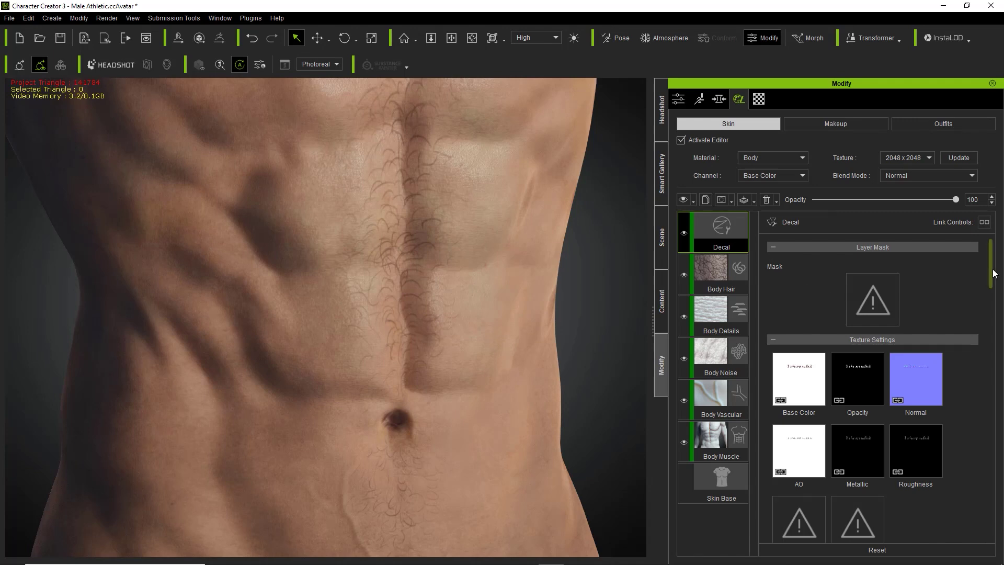
# Bring up the image picker for the body decal's Base Color channel.
pyautogui.scroll(-1, 996, 281)
pyautogui.scroll(-1, 996, 281)
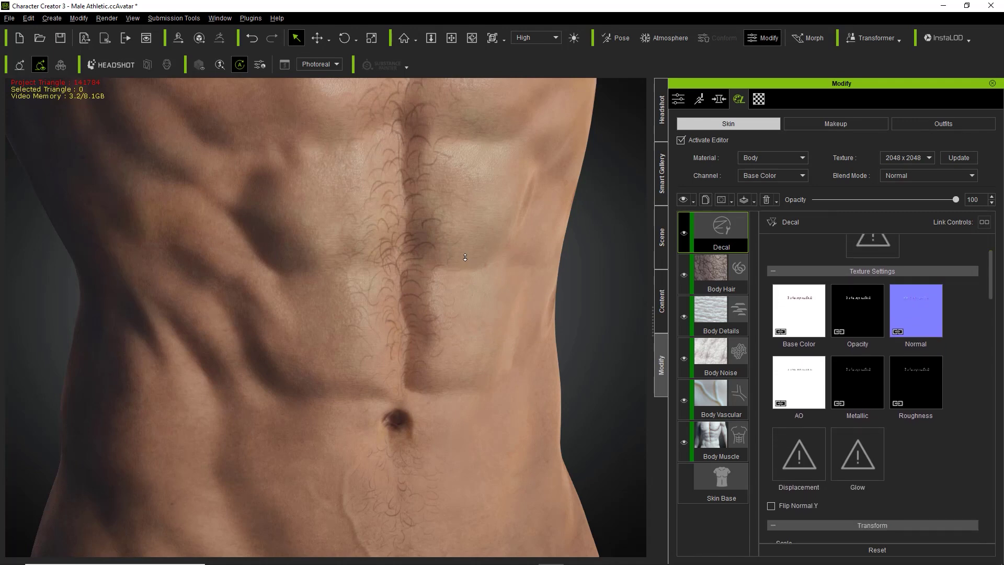
pyautogui.scroll(-5, 464, 256)
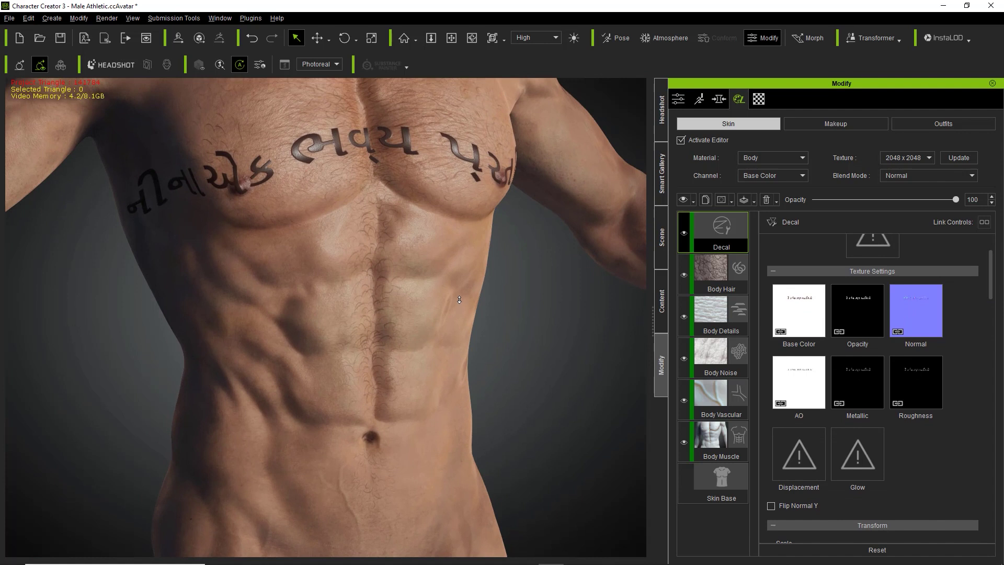
pyautogui.scroll(2, 459, 300)
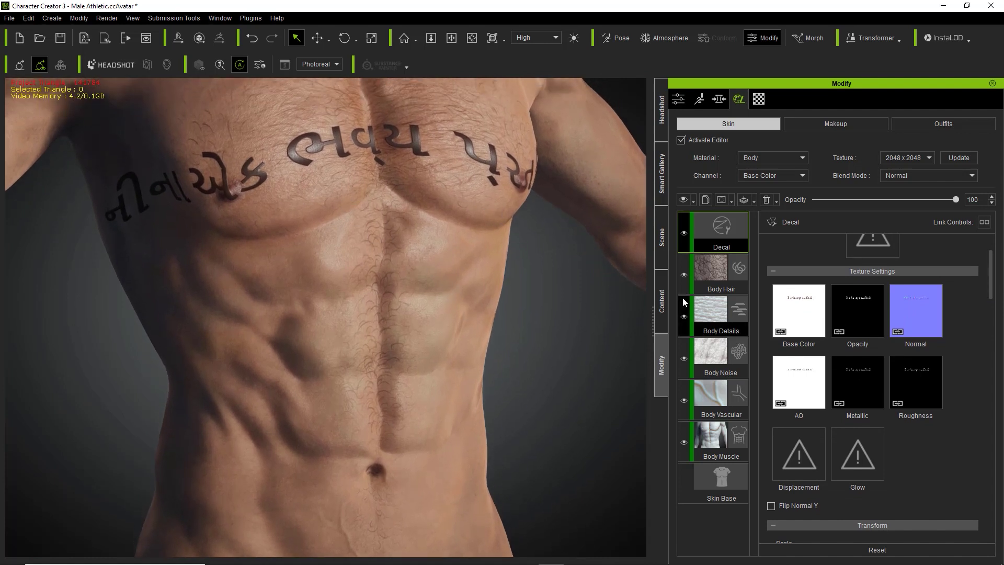
pyautogui.moveTo(795, 315)
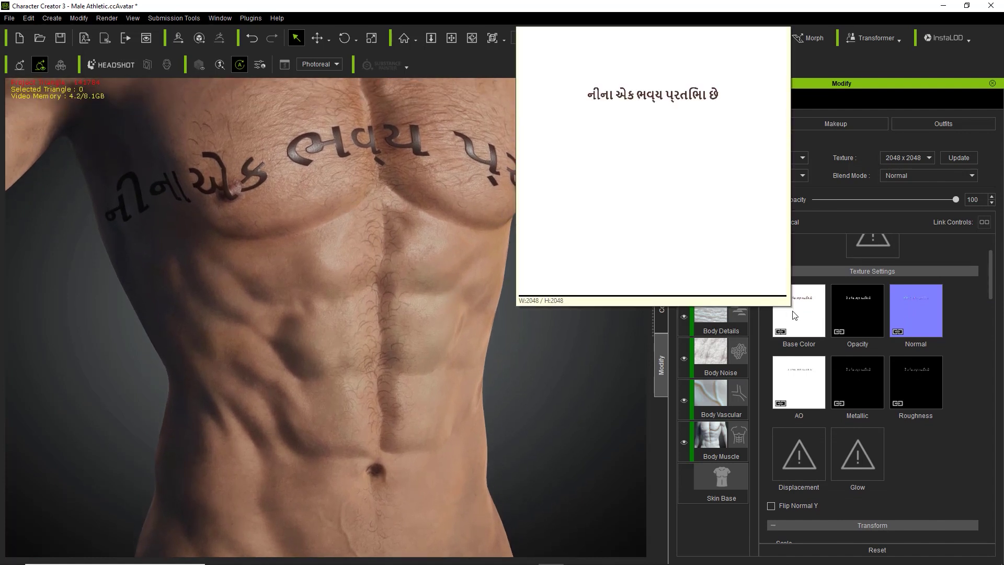
pyautogui.click(807, 313)
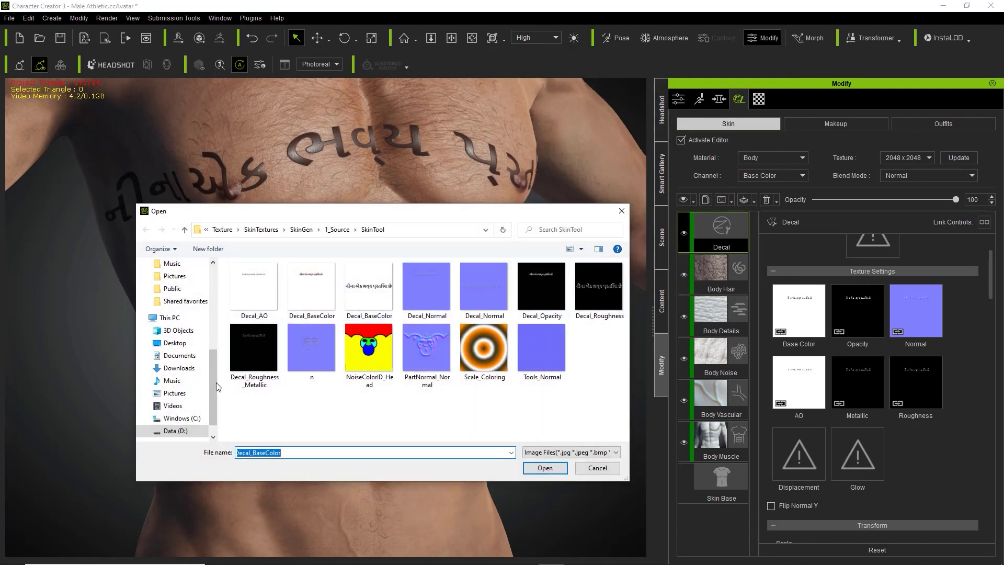
# Load c1 from D:\Temp\Decal tool\image\Tattoo as the decal's base colour.
pyautogui.click(175, 430)
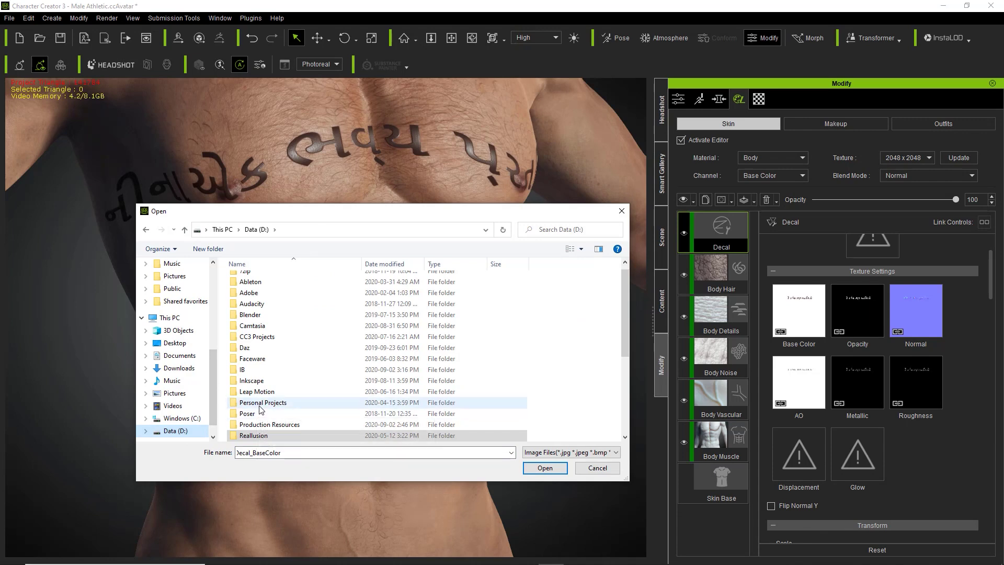
pyautogui.scroll(-3, 259, 388)
pyautogui.doubleClick(250, 347)
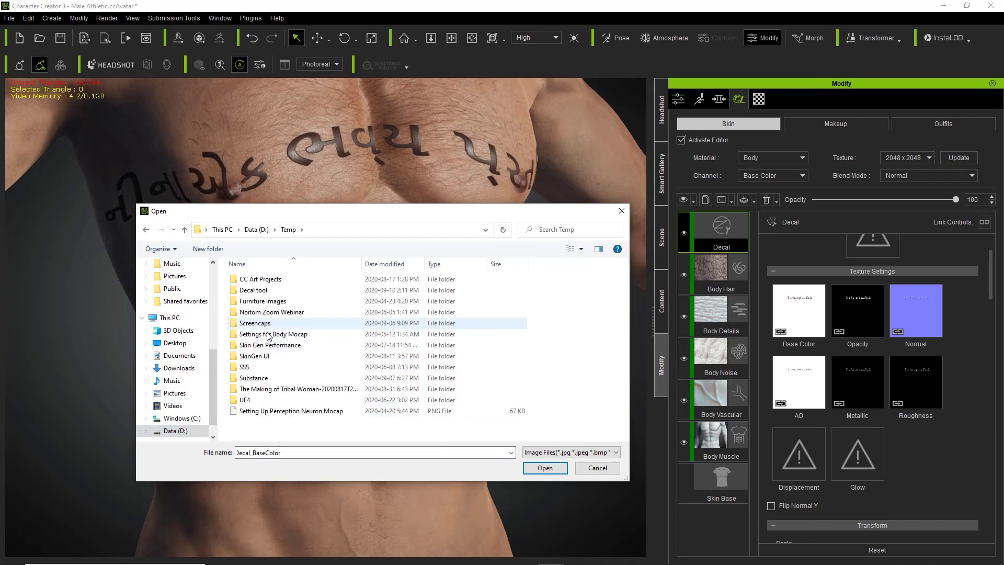
pyautogui.doubleClick(250, 291)
pyautogui.doubleClick(251, 282)
pyautogui.doubleClick(248, 289)
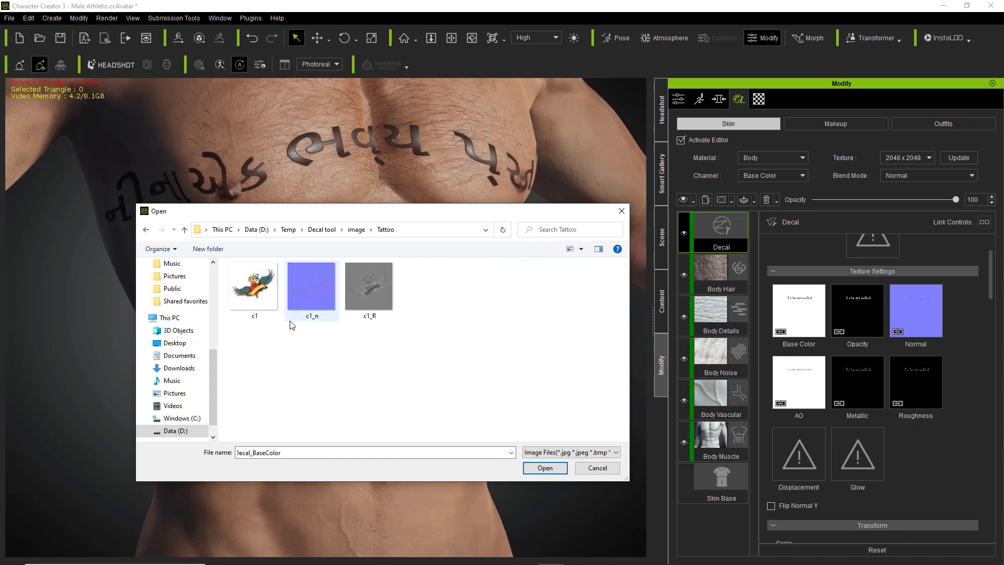
pyautogui.doubleClick(259, 291)
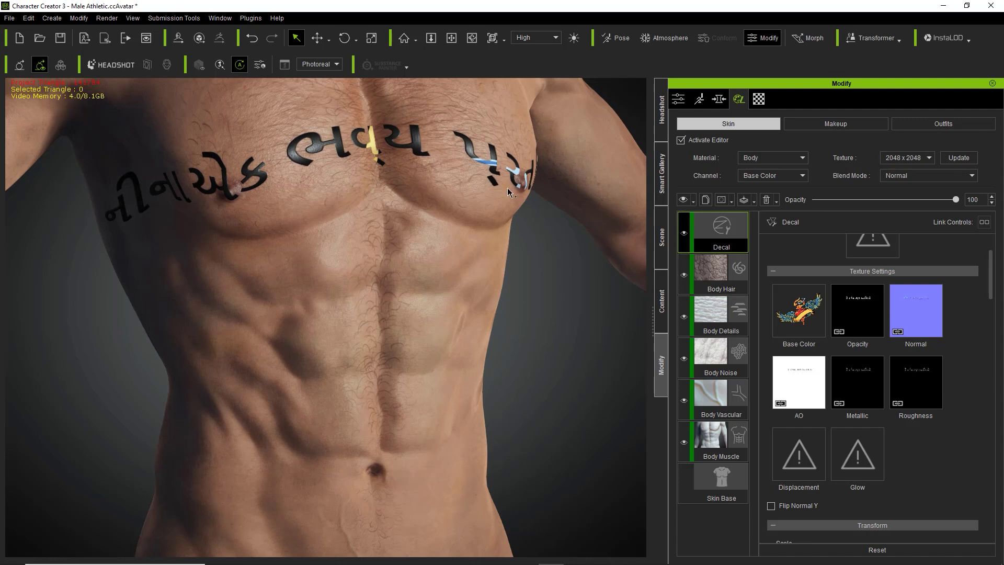
# Remove the decal's Opacity texture and browse to the Tattoo folder for a normal map.
pyautogui.rightClick(853, 310)
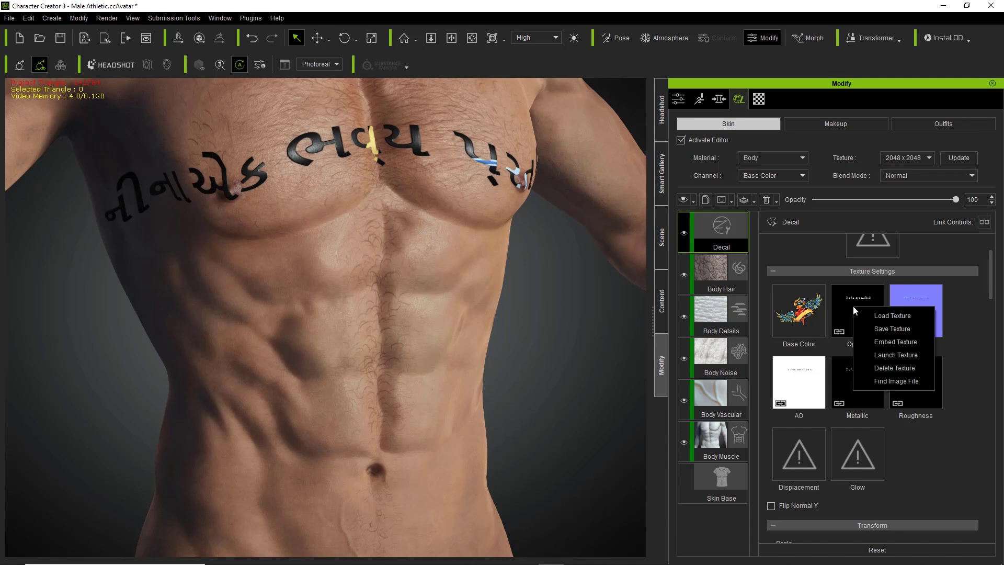
pyautogui.click(891, 368)
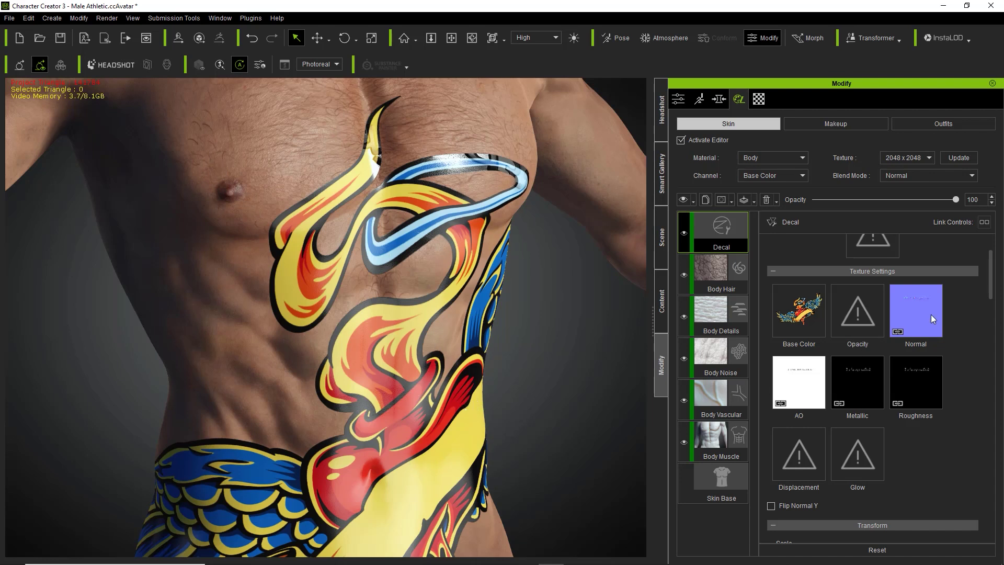
pyautogui.click(915, 315)
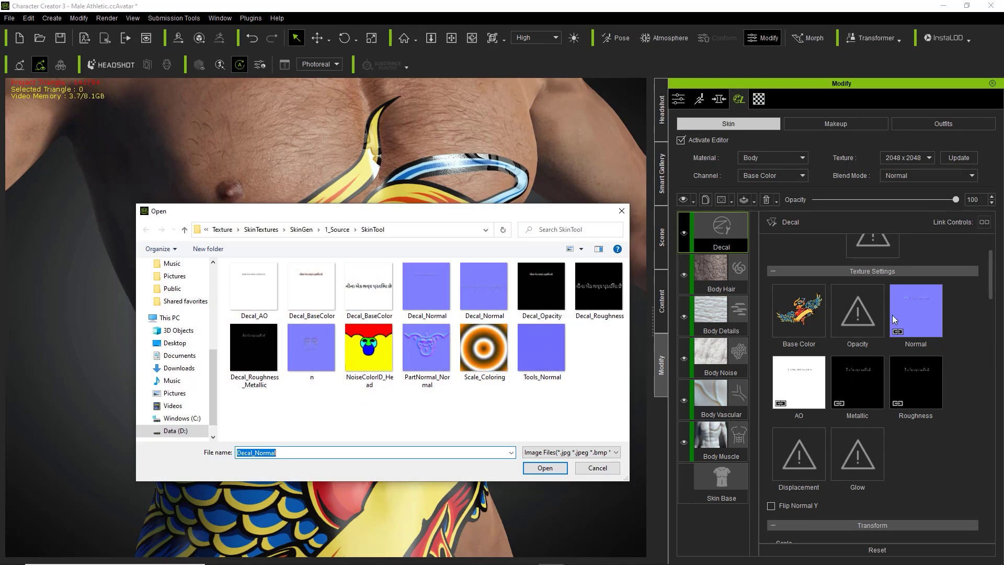
pyautogui.click(191, 426)
pyautogui.scroll(-4, 266, 398)
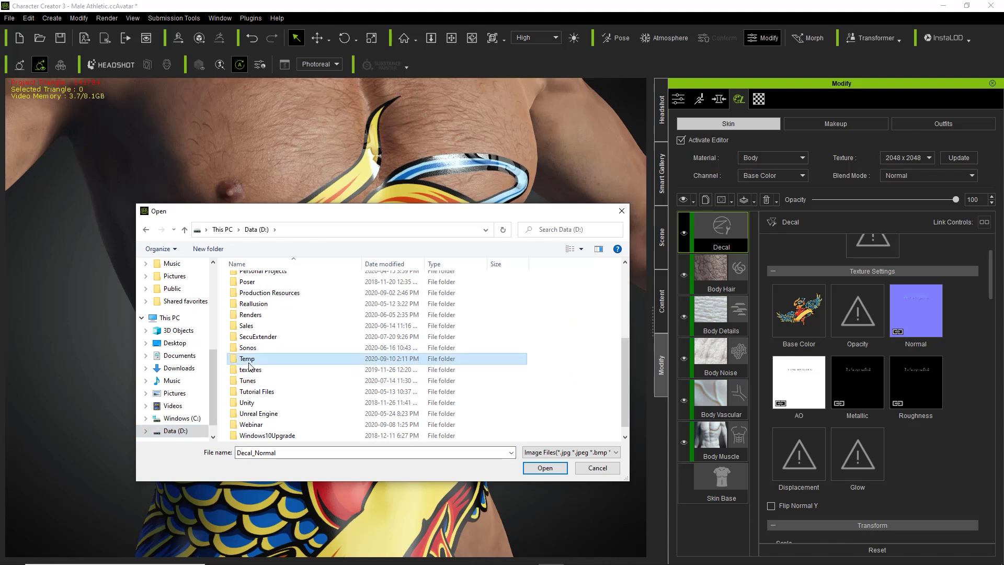
pyautogui.doubleClick(251, 359)
pyautogui.doubleClick(253, 290)
pyautogui.doubleClick(245, 279)
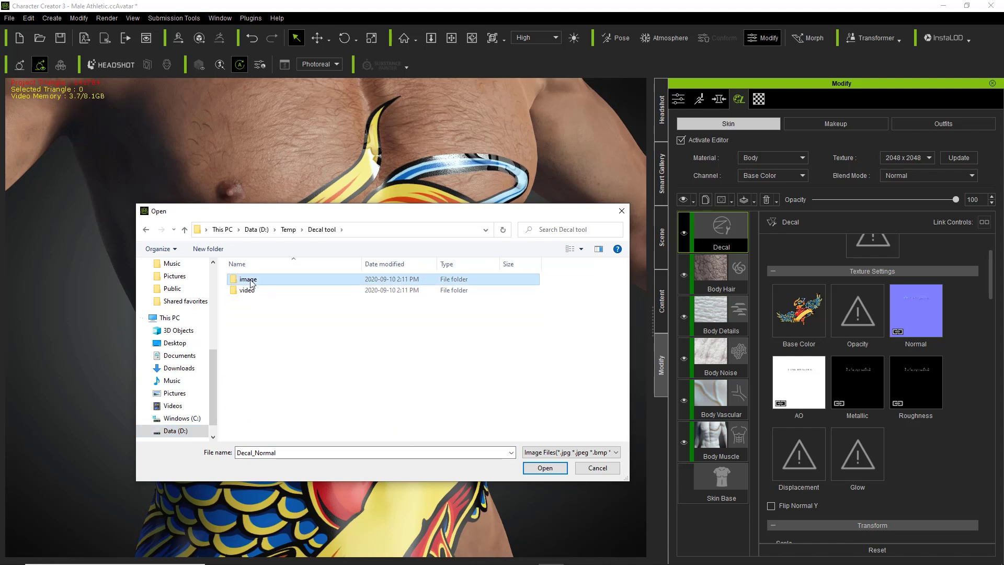
pyautogui.doubleClick(248, 290)
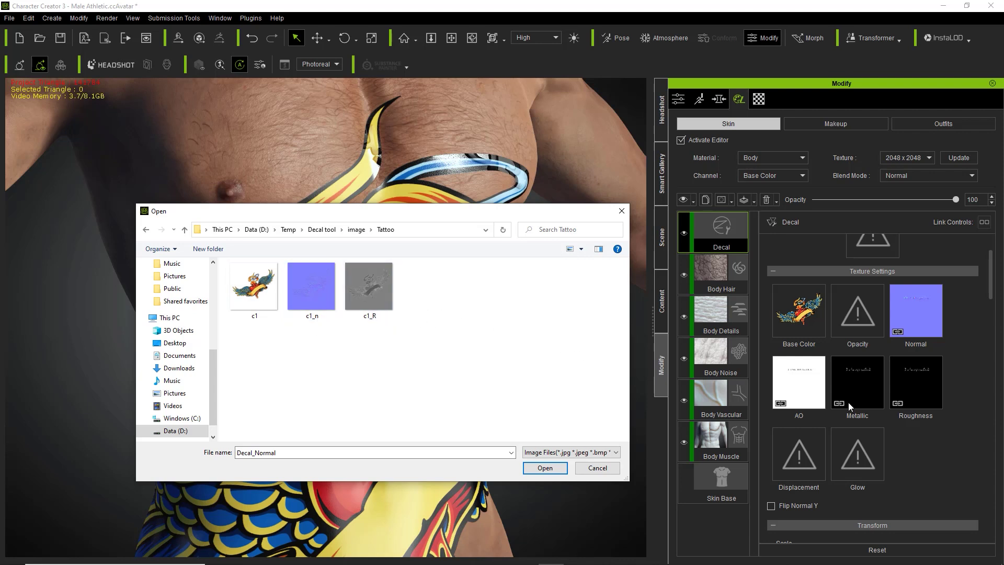
# Load c1_R into the Roughness channel and c1_n into the Normal channel.
pyautogui.moveTo(373, 289); pyautogui.dragTo(911, 396)
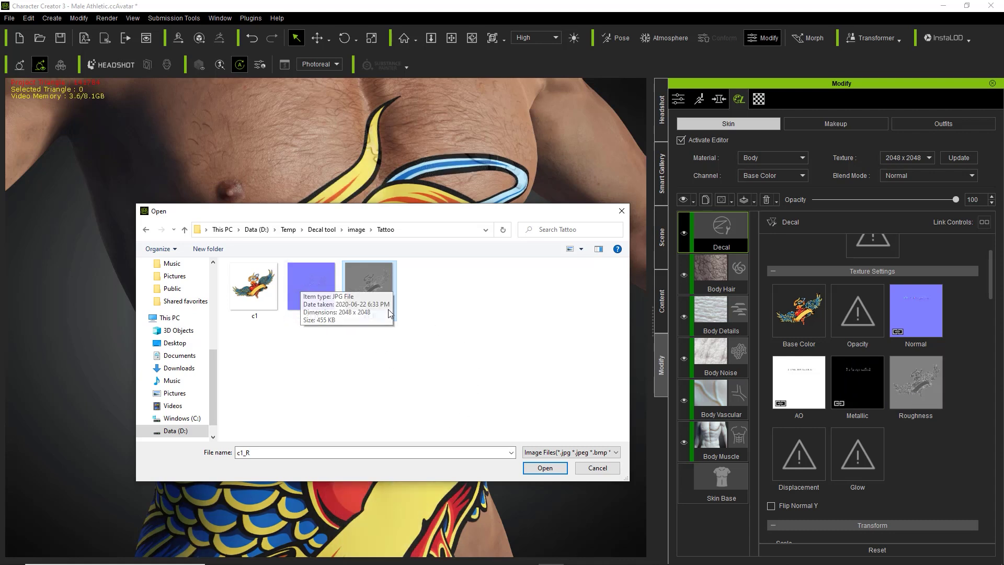
pyautogui.moveTo(309, 286); pyautogui.dragTo(925, 324)
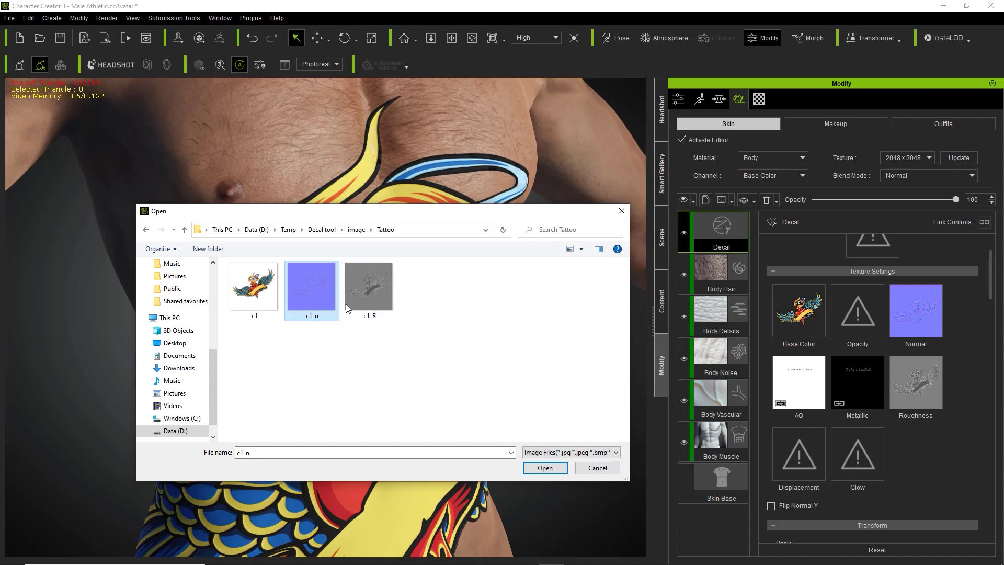
pyautogui.click(544, 468)
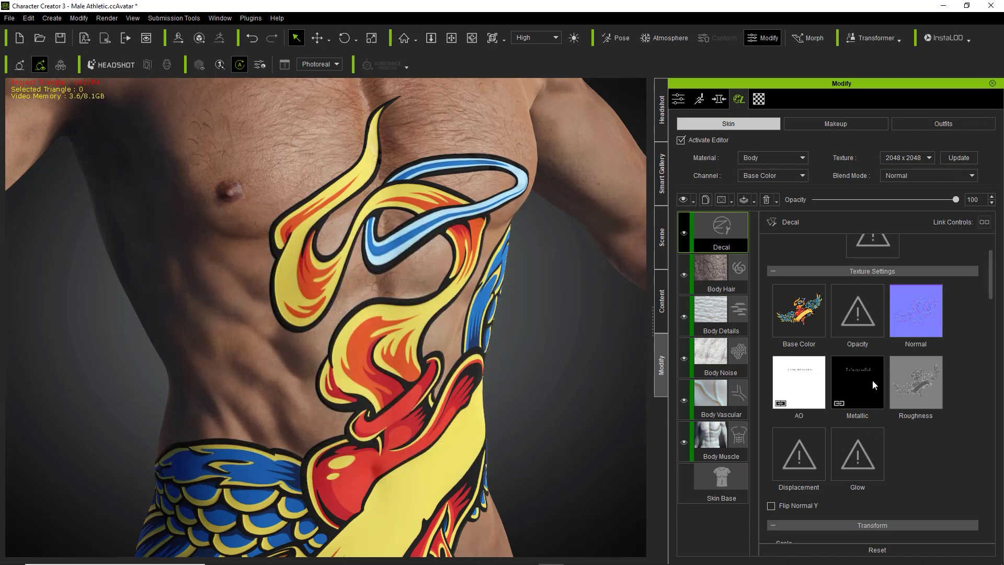
# Remove the decal's Metallic and AO textures.
pyautogui.rightClick(855, 377)
pyautogui.click(881, 440)
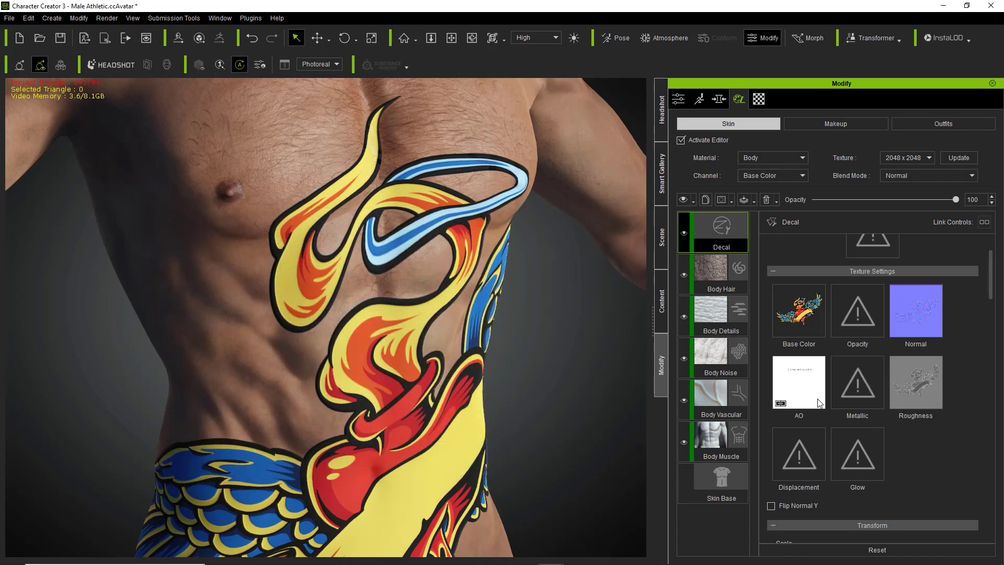
pyautogui.rightClick(802, 387)
pyautogui.click(842, 441)
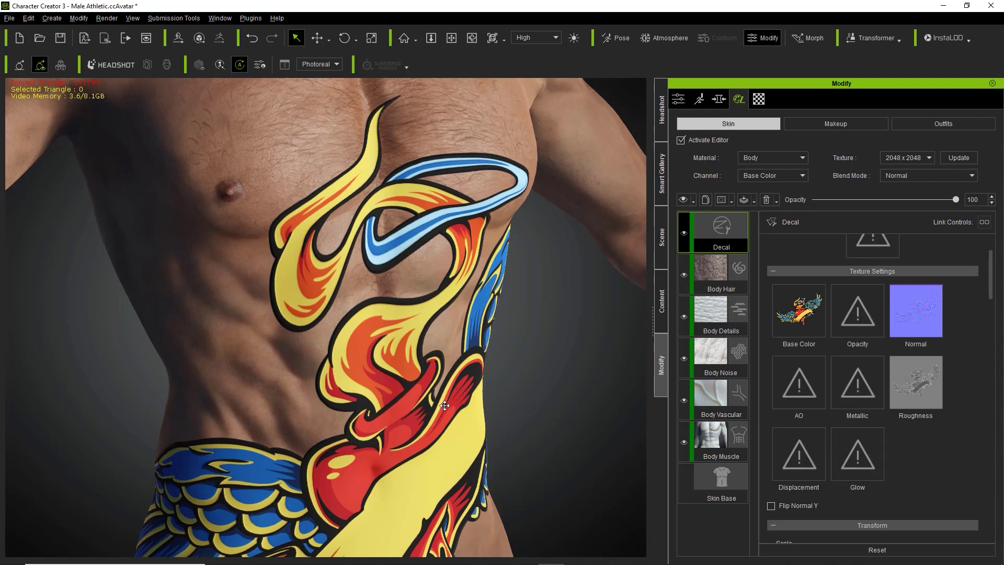
# Set the tattoo's Transform to Scale 0.27, Offset X -0.12, Y 0.07, Rotation 0.01.
pyautogui.scroll(2, 450, 400)
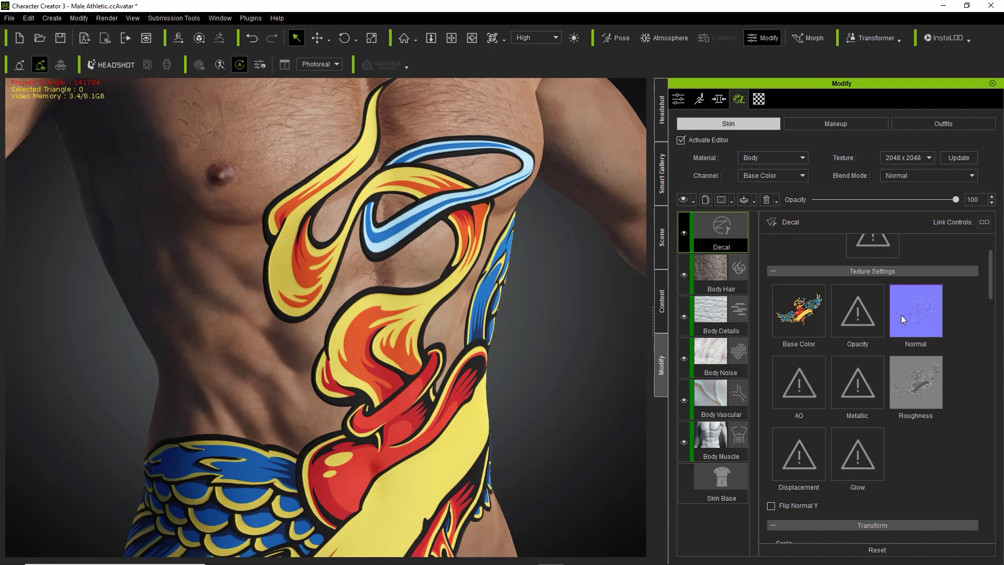
pyautogui.scroll(3, 978, 282)
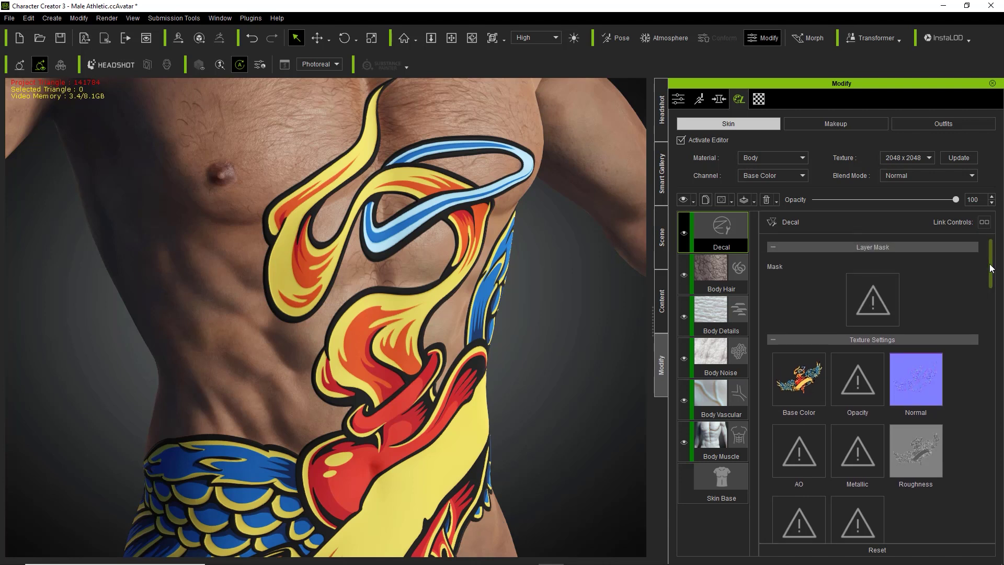
pyautogui.click(914, 250)
pyautogui.click(908, 265)
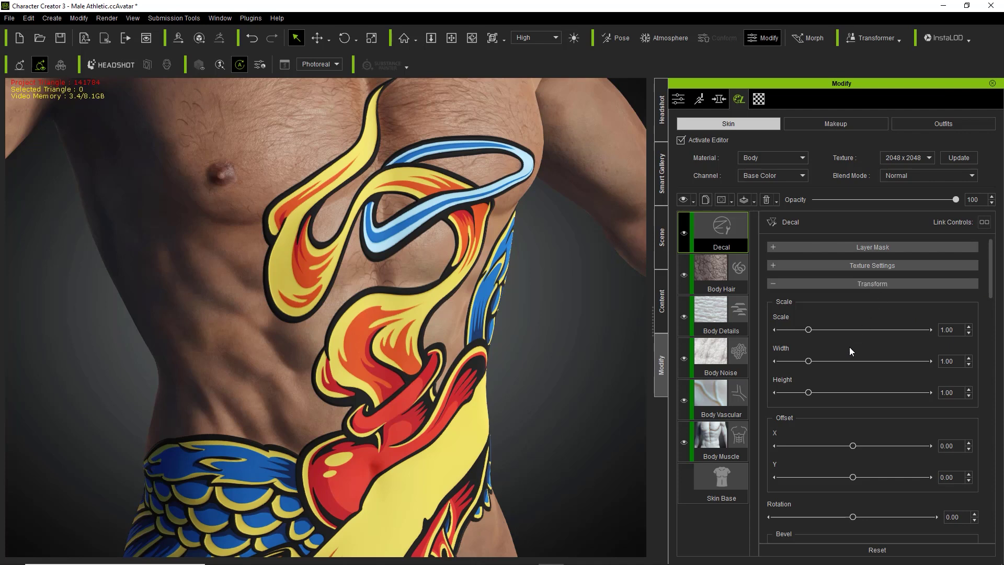
pyautogui.moveTo(809, 330); pyautogui.dragTo(788, 338)
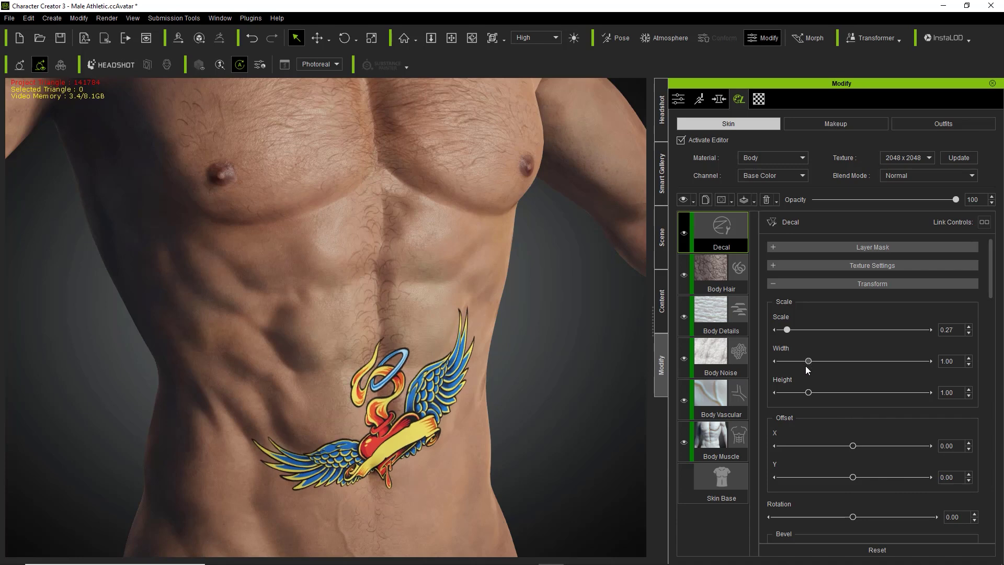
pyautogui.moveTo(853, 448); pyautogui.dragTo(859, 477)
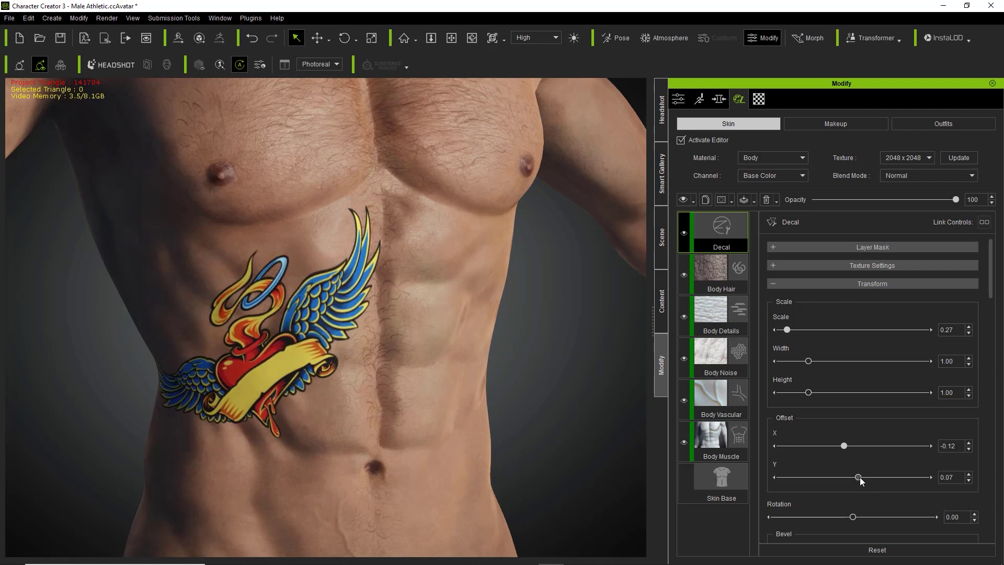
pyautogui.moveTo(992, 293); pyautogui.dragTo(992, 327)
pyautogui.moveTo(856, 336)
pyautogui.mouseDown()
pyautogui.moveTo(869, 335)
pyautogui.moveTo(856, 338)
pyautogui.mouseUp()
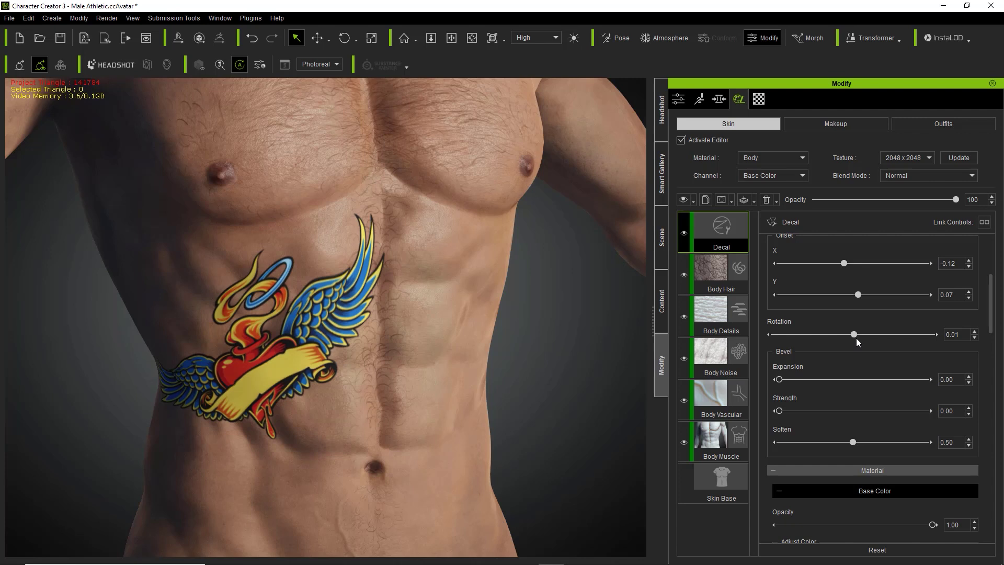
pyautogui.scroll(-3, 992, 329)
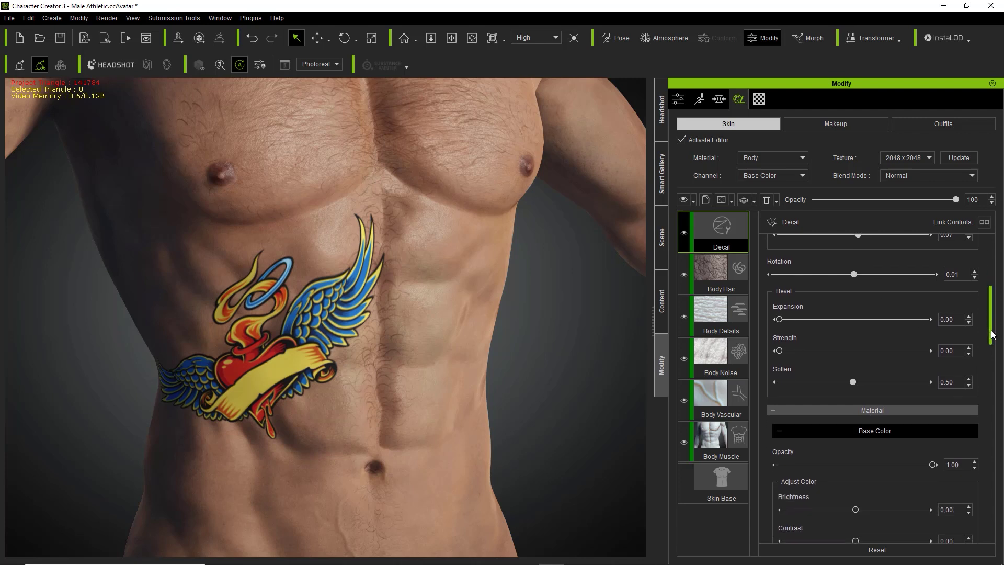
pyautogui.scroll(2, 993, 335)
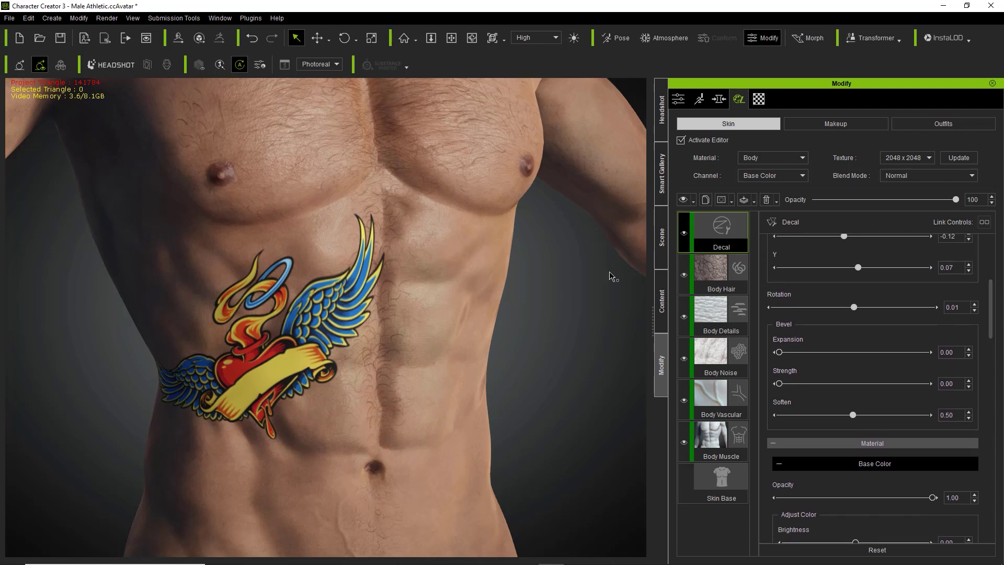
pyautogui.scroll(5, 316, 390)
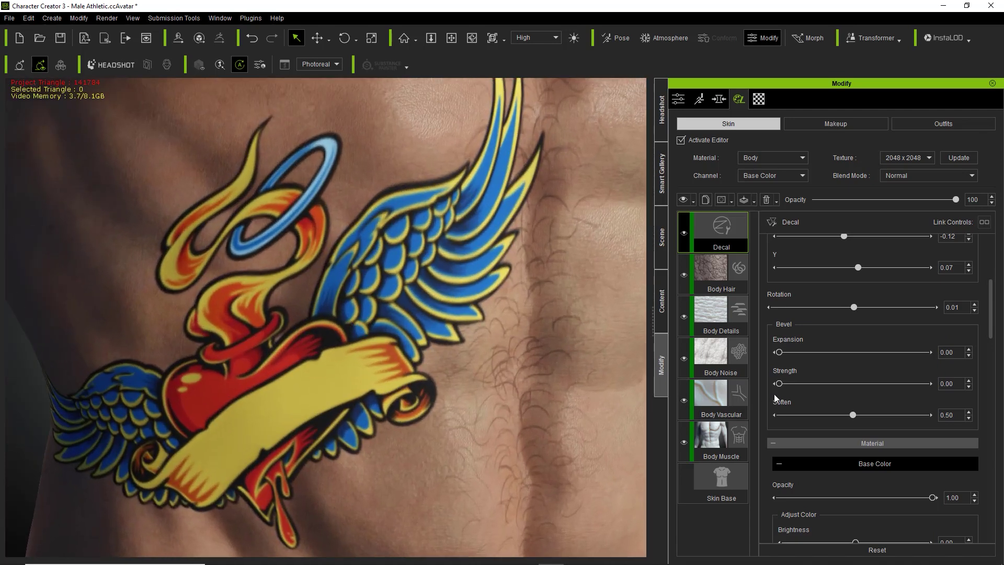
# Shrink the tattoo slightly and set bevel Expansion 0.17, Strength 0.15, Soften 0.85.
pyautogui.scroll(8, 889, 293)
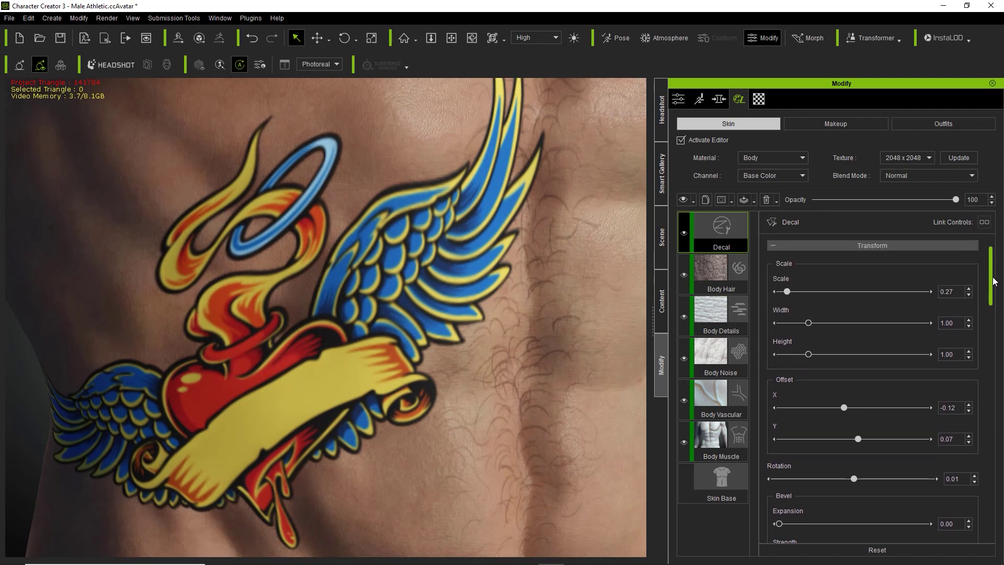
pyautogui.scroll(-5, 788, 306)
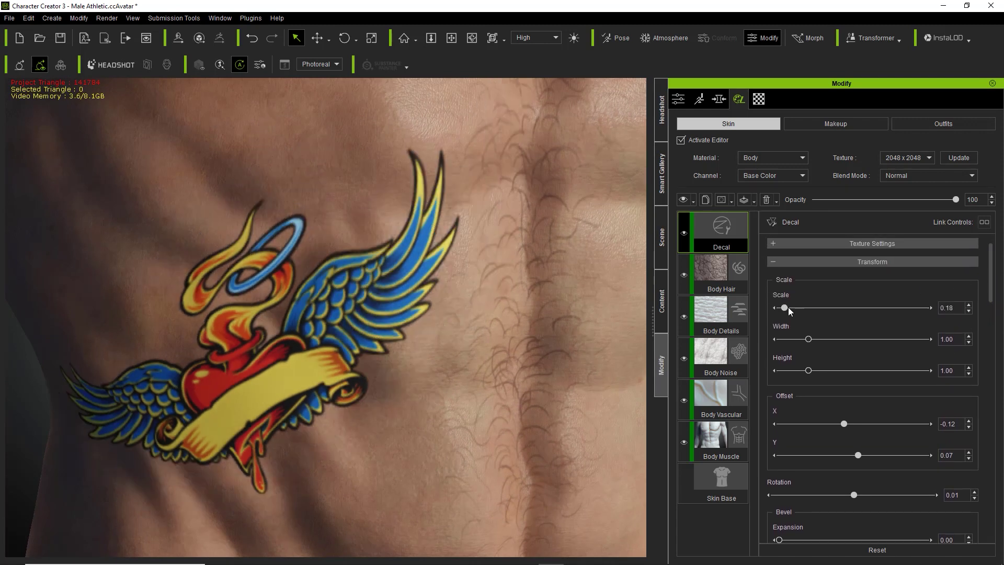
pyautogui.moveTo(996, 302); pyautogui.dragTo(997, 345)
pyautogui.moveTo(819, 345); pyautogui.dragTo(803, 320)
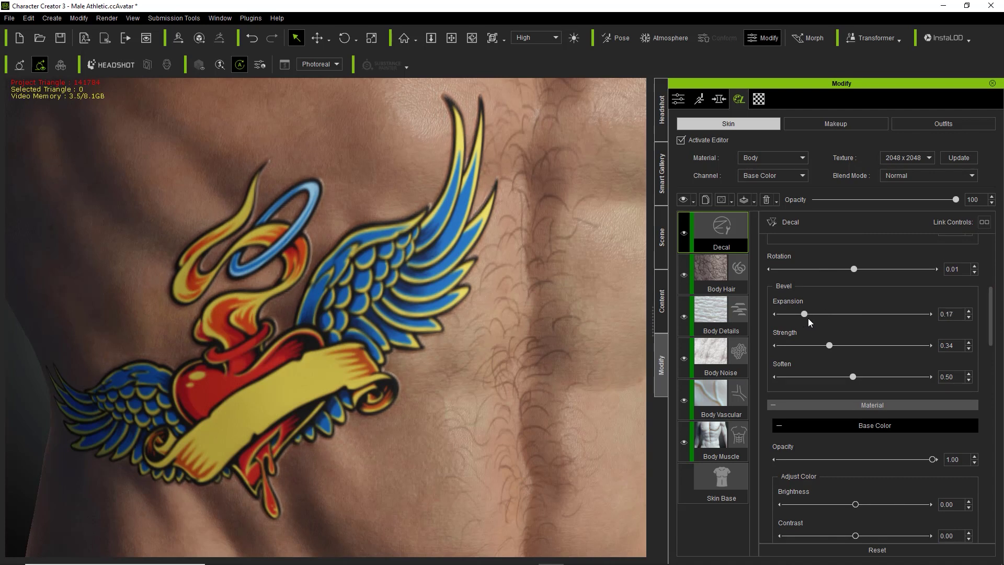
pyautogui.moveTo(849, 380); pyautogui.dragTo(799, 353)
pyautogui.click(904, 377)
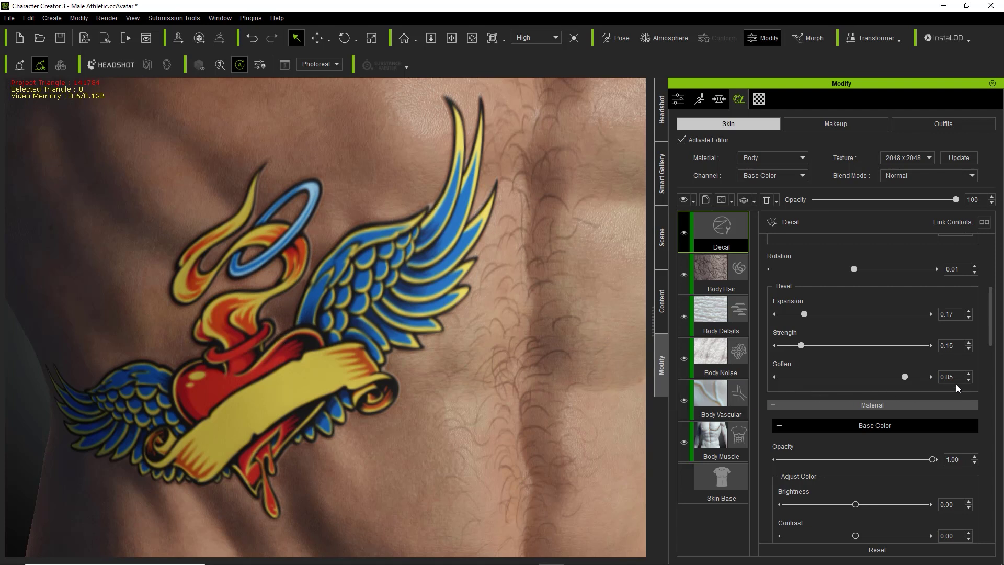
pyautogui.moveTo(989, 335); pyautogui.dragTo(988, 357)
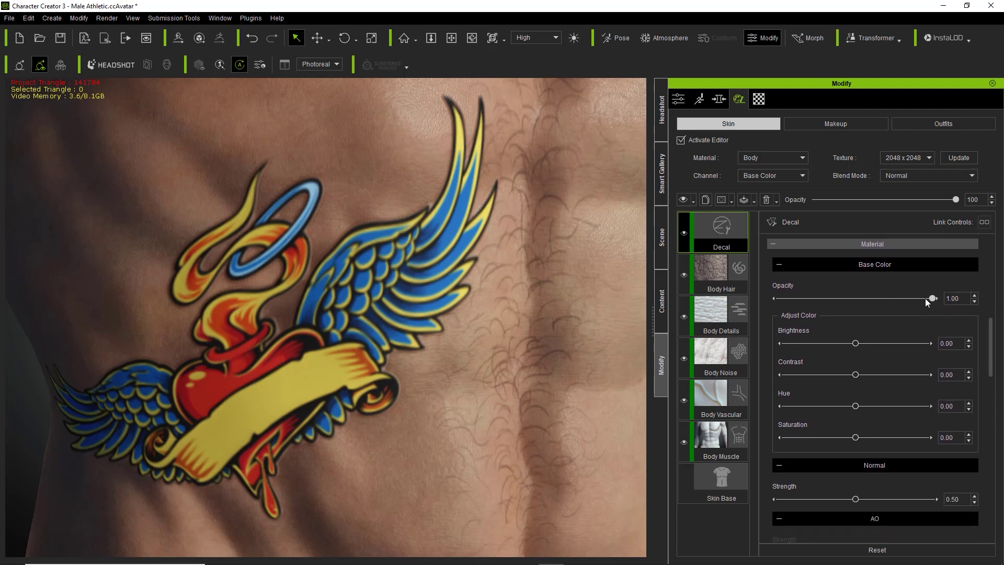
# Set Base Color opacity 0.73, reset brightness and contrast to 0.00, Normal strength 0.58.
pyautogui.moveTo(887, 305)
pyautogui.mouseDown()
pyautogui.moveTo(859, 304)
pyautogui.moveTo(892, 303)
pyautogui.mouseUp()
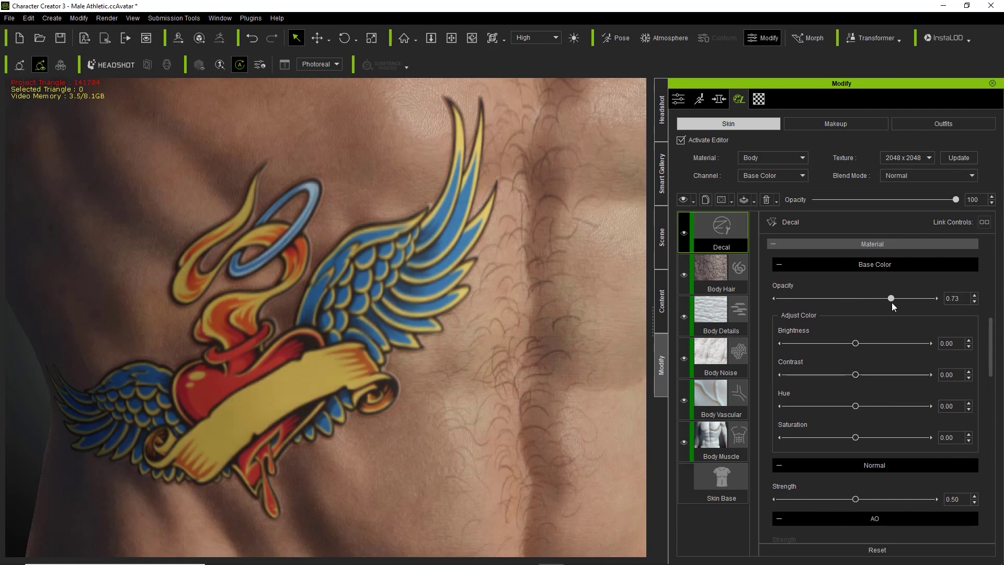
pyautogui.moveTo(856, 344); pyautogui.dragTo(853, 375)
pyautogui.doubleClick(793, 330)
pyautogui.doubleClick(794, 362)
pyautogui.scroll(-5, 957, 387)
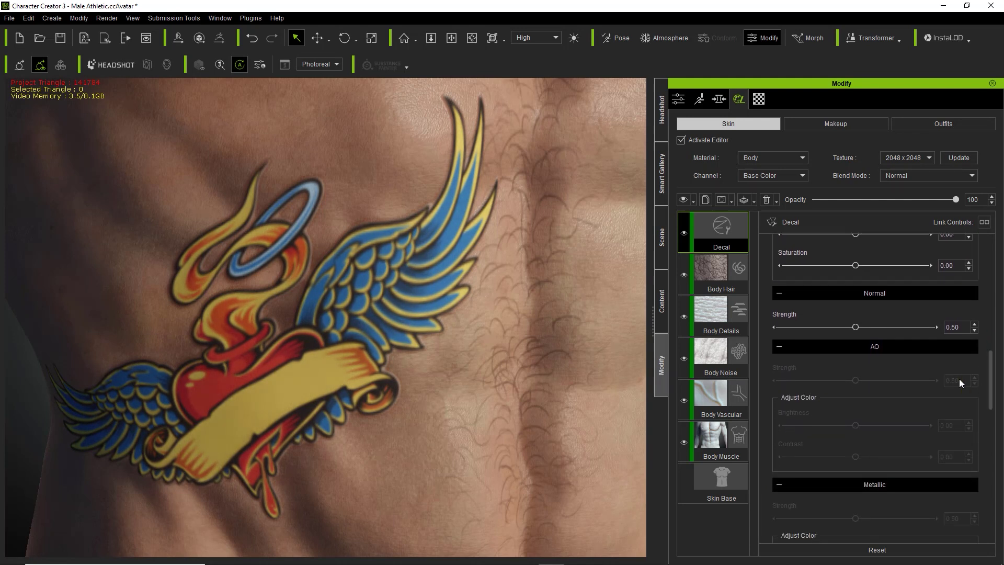
pyautogui.moveTo(853, 328)
pyautogui.mouseDown()
pyautogui.moveTo(924, 328)
pyautogui.moveTo(802, 330)
pyautogui.moveTo(962, 337)
pyautogui.moveTo(869, 336)
pyautogui.mouseUp()
# Set the decal's Blend Mode to Multiply and its Base Color opacity to 0.75.
pyautogui.click(896, 177)
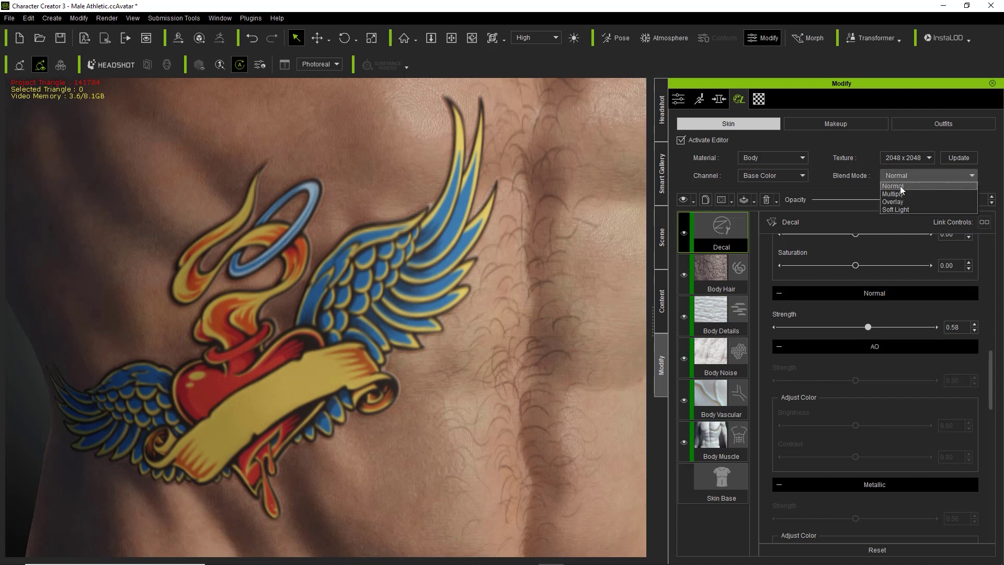
pyautogui.click(901, 193)
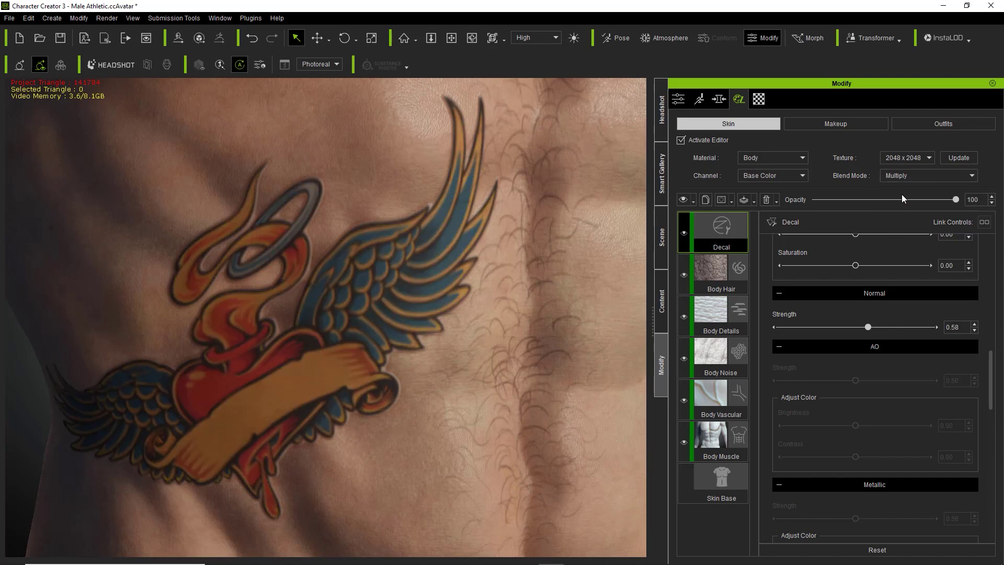
pyautogui.moveTo(955, 199)
pyautogui.mouseDown()
pyautogui.moveTo(912, 206)
pyautogui.moveTo(958, 205)
pyautogui.mouseUp()
pyautogui.moveTo(991, 368); pyautogui.dragTo(992, 330)
pyautogui.moveTo(894, 327)
pyautogui.mouseDown()
pyautogui.moveTo(928, 328)
pyautogui.moveTo(888, 329)
pyautogui.mouseUp()
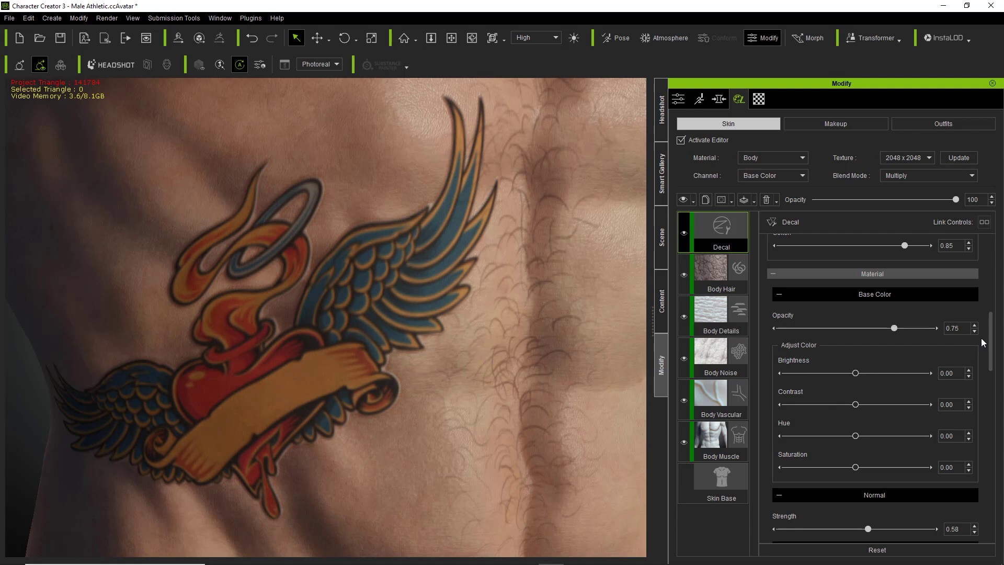
# Collapse the Transform section and expand Texture Settings to show the texture channels.
pyautogui.moveTo(990, 343); pyautogui.dragTo(995, 369)
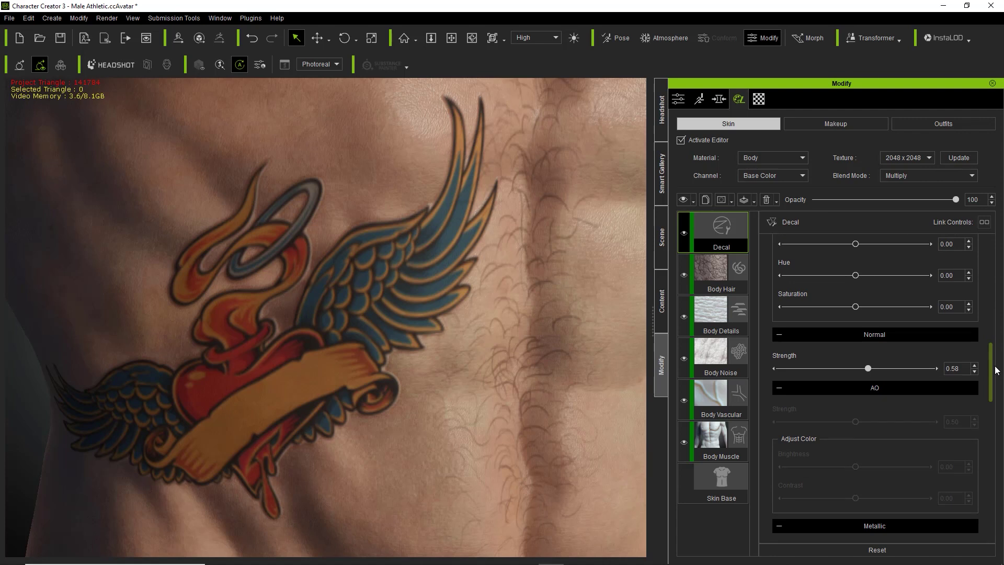
pyautogui.moveTo(994, 373); pyautogui.dragTo(998, 259)
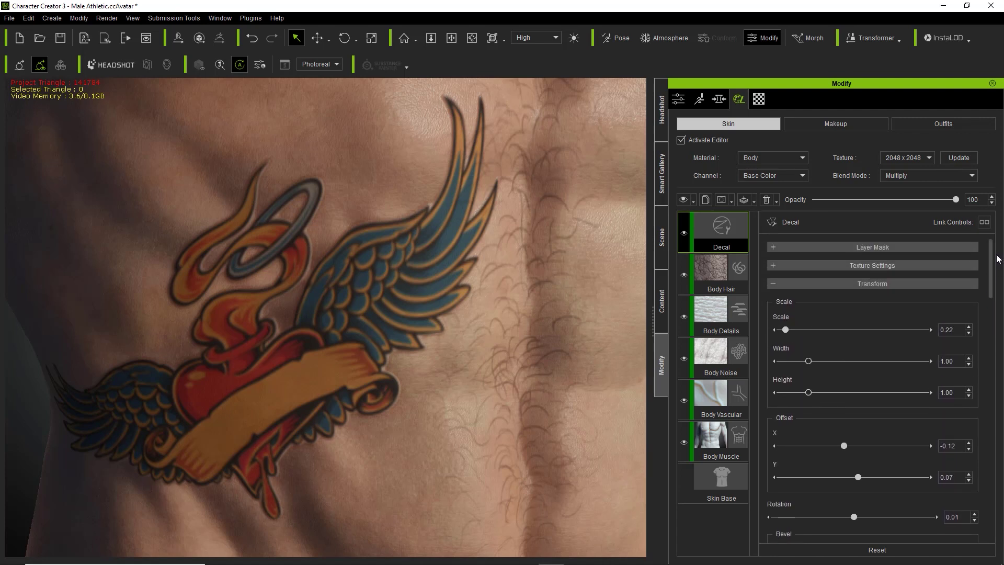
pyautogui.click(836, 283)
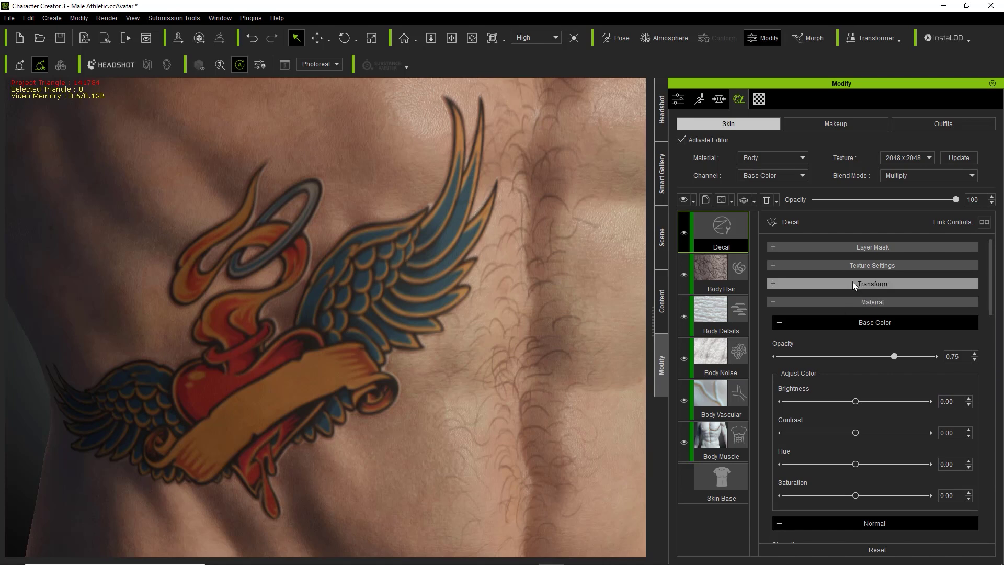
pyautogui.click(854, 267)
# Load the desert-sun image as the tattoo's Glow texture.
pyautogui.click(857, 445)
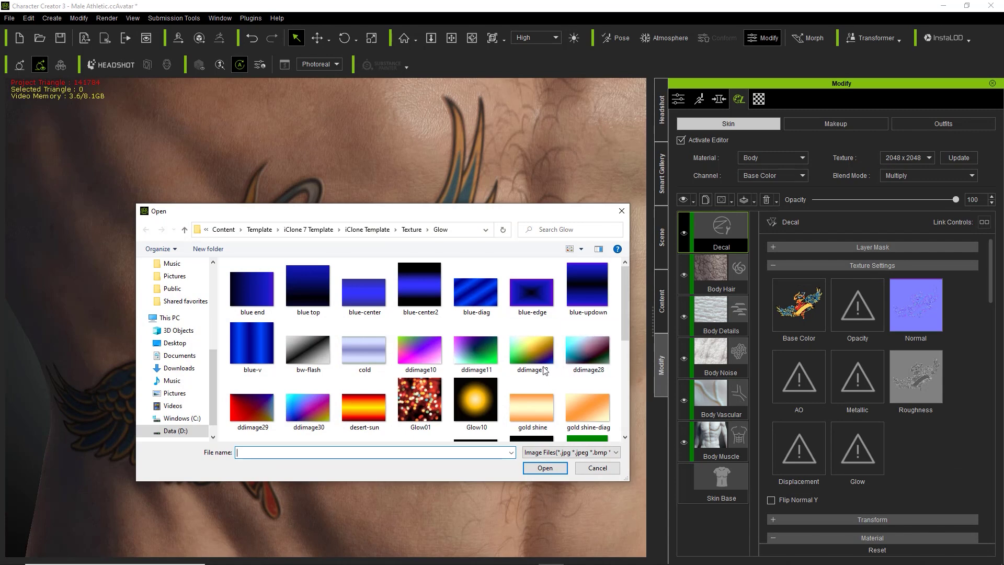
pyautogui.click(369, 406)
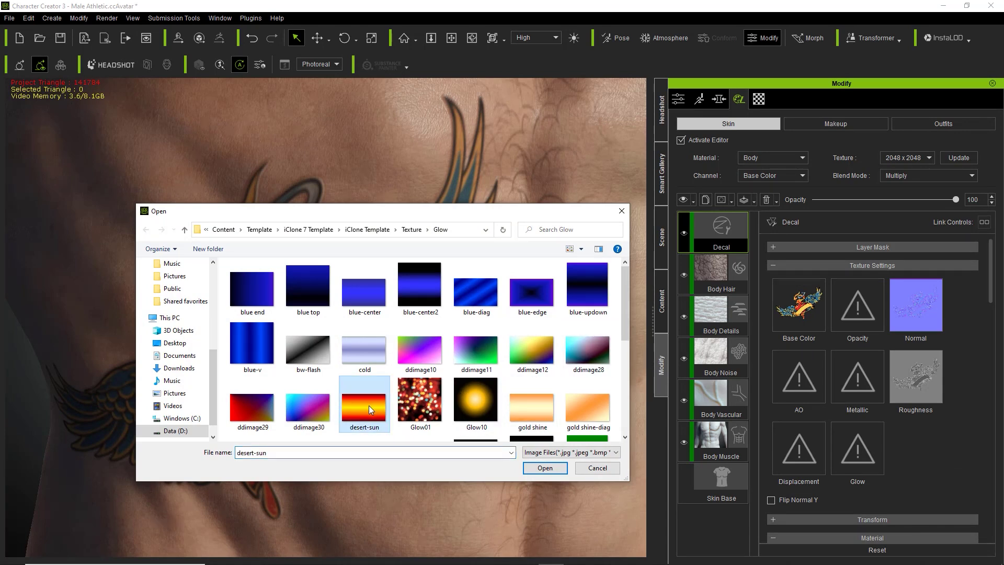
pyautogui.doubleClick(369, 405)
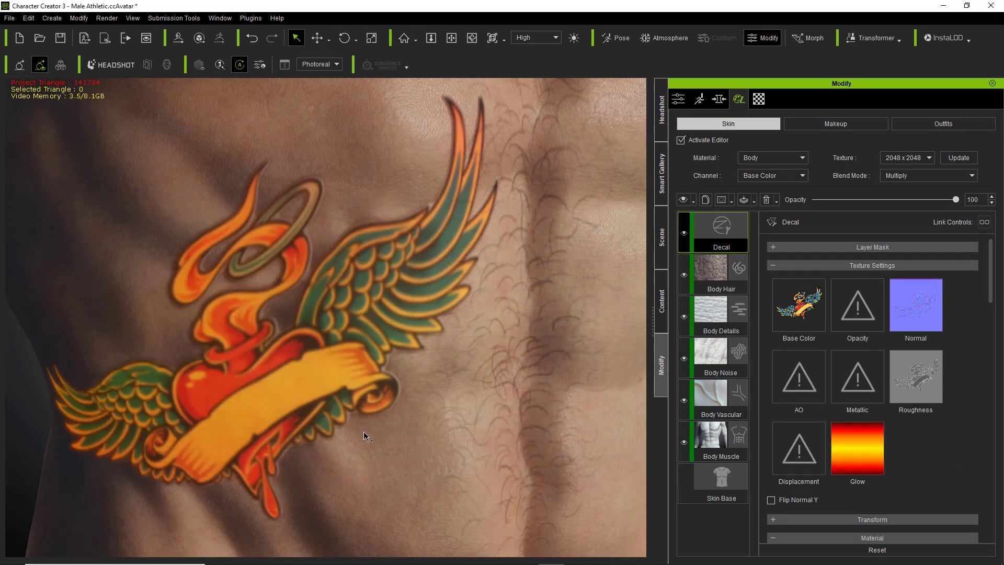
pyautogui.moveTo(995, 285); pyautogui.dragTo(975, 495)
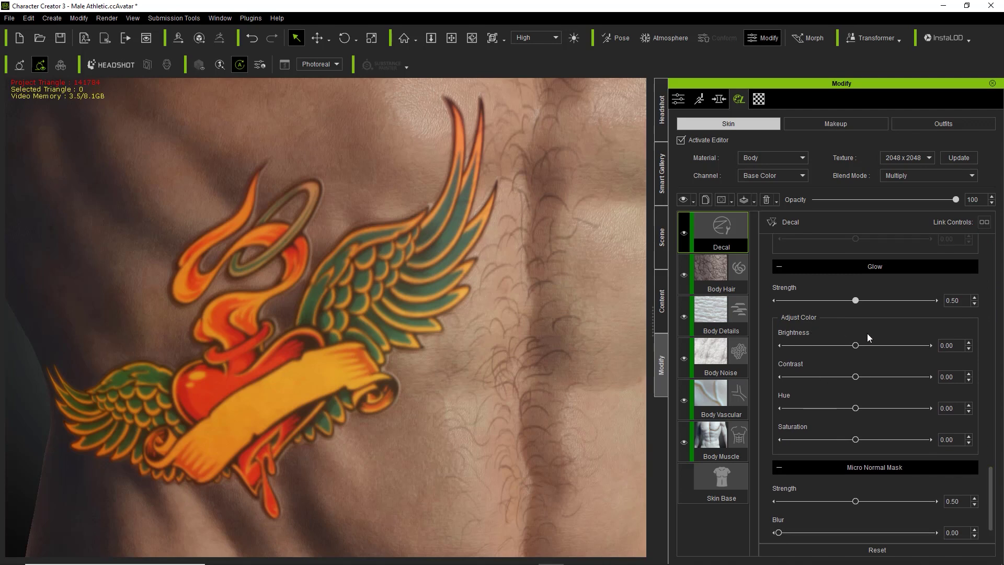
# Try different glow strength, brightness, contrast and saturation values.
pyautogui.moveTo(856, 303); pyautogui.dragTo(960, 306)
pyautogui.moveTo(849, 309)
pyautogui.mouseDown()
pyautogui.moveTo(937, 303)
pyautogui.moveTo(858, 307)
pyautogui.mouseUp()
pyautogui.moveTo(874, 345); pyautogui.dragTo(896, 345)
pyautogui.moveTo(864, 378); pyautogui.dragTo(889, 409)
pyautogui.moveTo(900, 356); pyautogui.dragTo(880, 351)
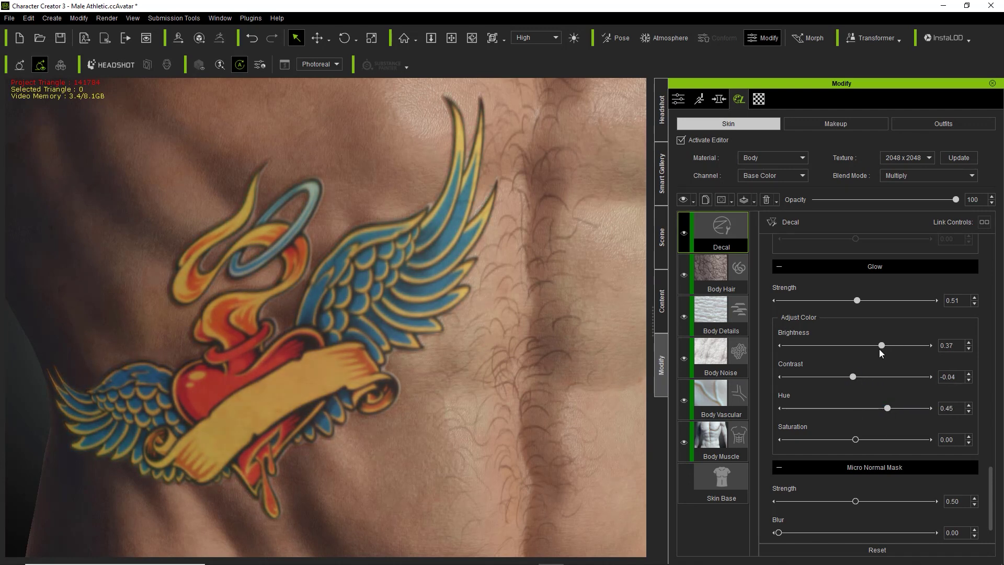
pyautogui.moveTo(877, 434); pyautogui.dragTo(815, 435)
# Reset the glow colour adjustments to 0.00 and dim Glow strength to about 0.28.
pyautogui.doubleClick(799, 332)
pyautogui.doubleClick(796, 363)
pyautogui.doubleClick(785, 396)
pyautogui.doubleClick(793, 424)
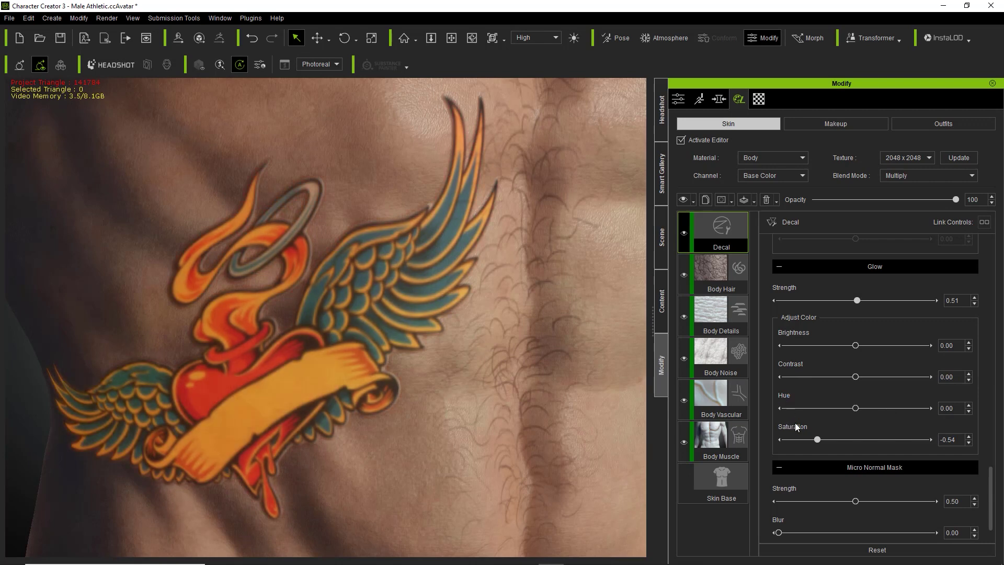
pyautogui.doubleClick(788, 287)
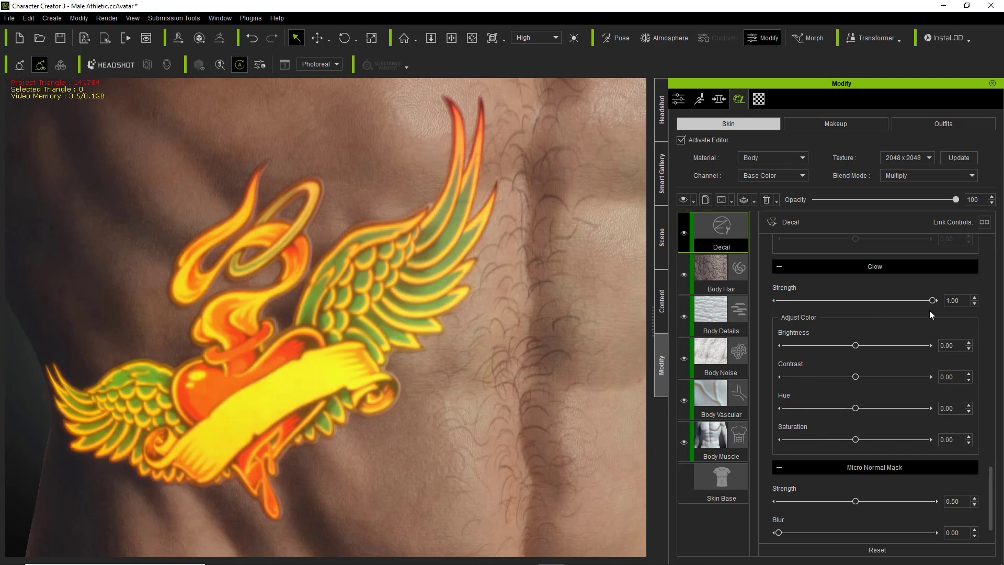
pyautogui.moveTo(932, 300); pyautogui.dragTo(836, 303)
pyautogui.moveTo(993, 478); pyautogui.dragTo(987, 384)
pyautogui.scroll(6, 987, 384)
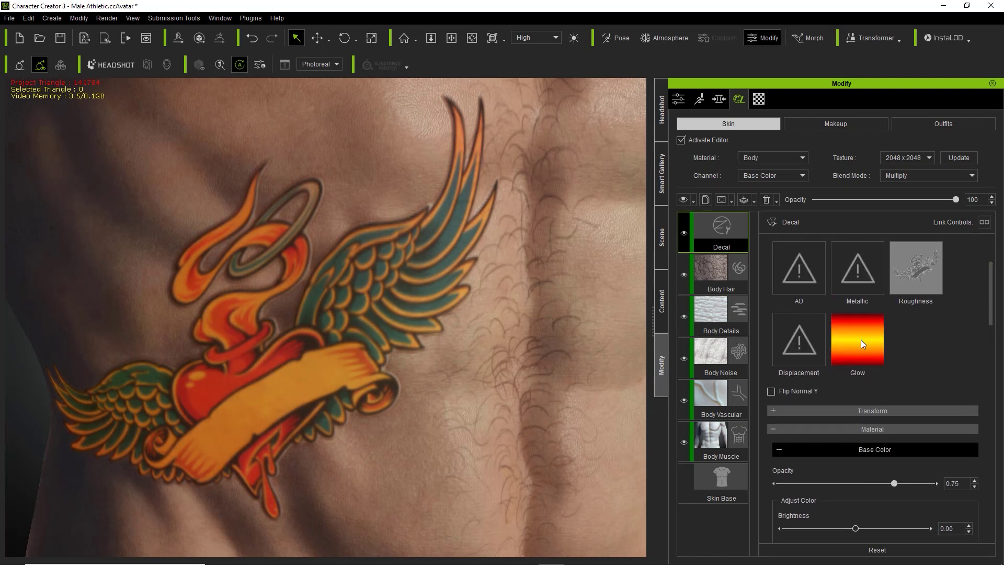
# Delete the tattoo's glow map and fade the decal layer's opacity to 73.
pyautogui.rightClick(861, 340)
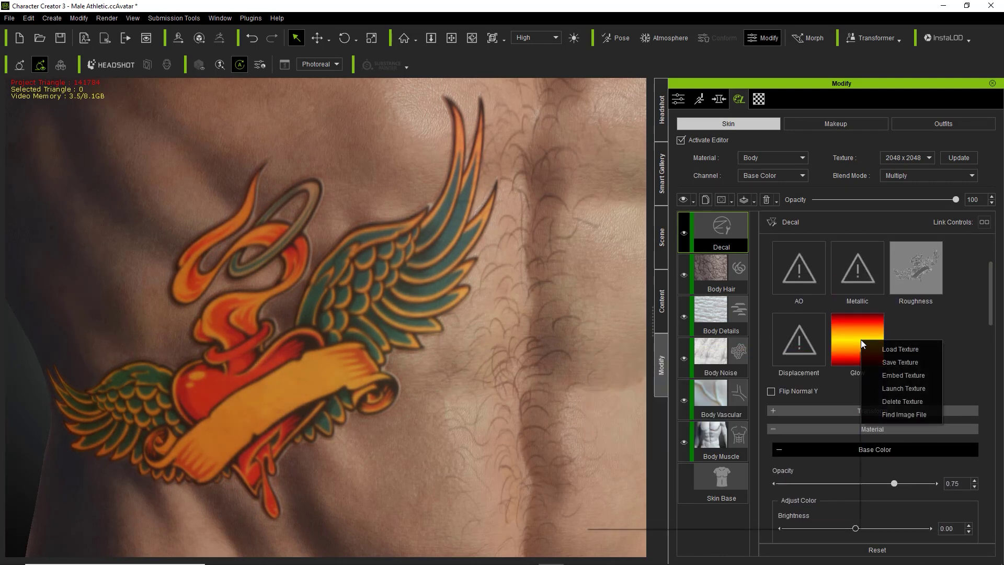
pyautogui.click(900, 402)
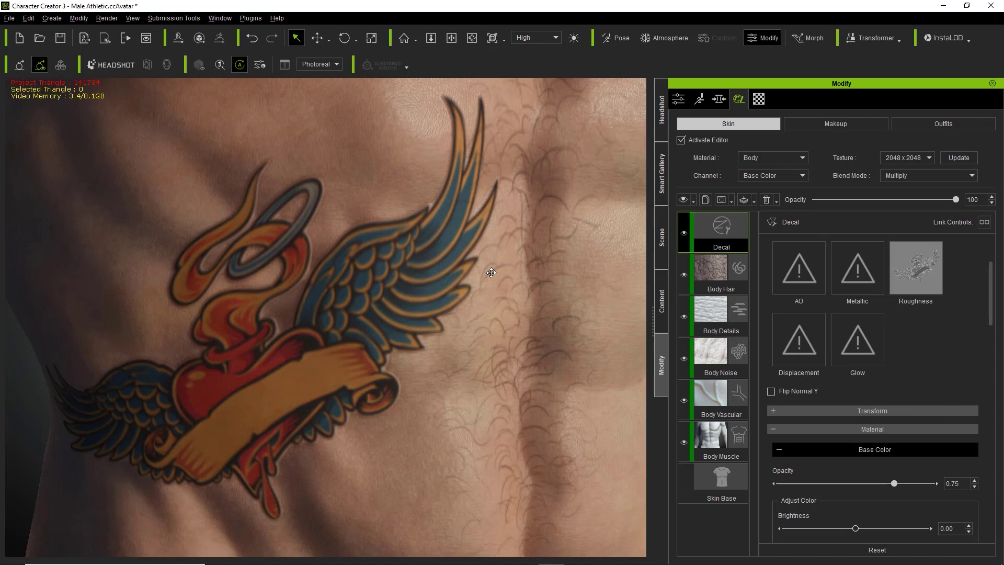
pyautogui.scroll(-4, 494, 262)
pyautogui.scroll(-5, 496, 262)
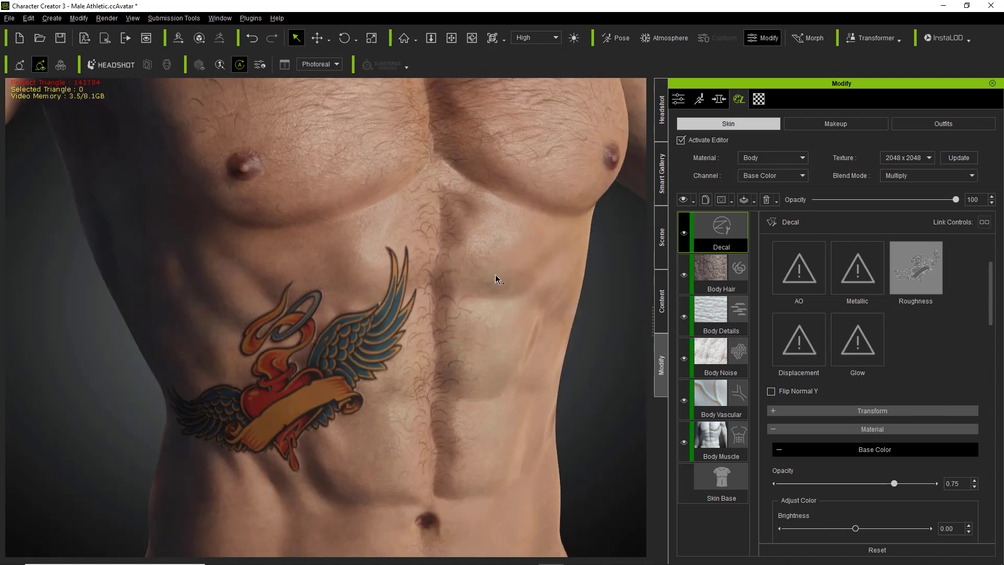
pyautogui.scroll(-2, 499, 266)
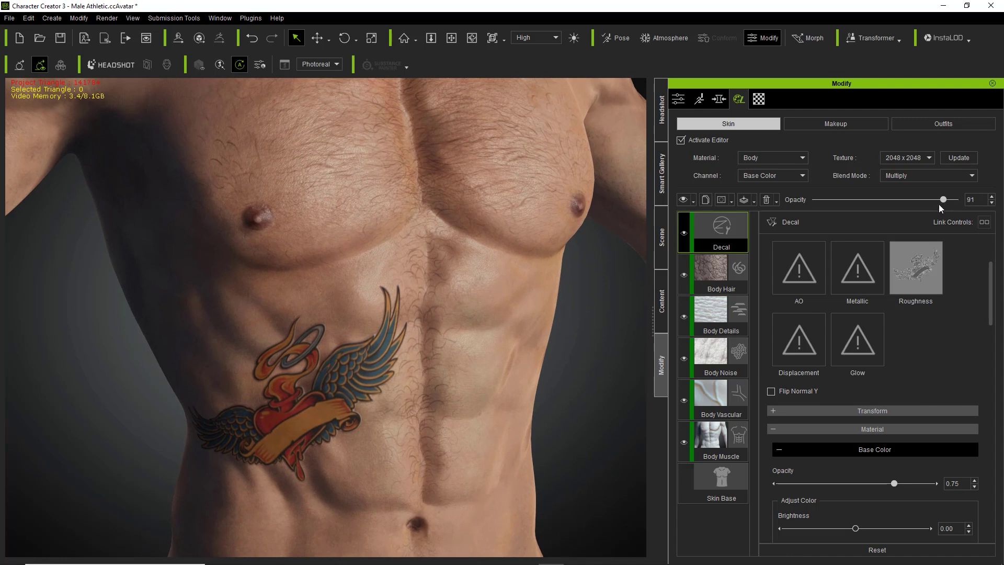
pyautogui.moveTo(930, 205)
pyautogui.mouseDown()
pyautogui.moveTo(896, 205)
pyautogui.moveTo(920, 203)
pyautogui.mouseUp()
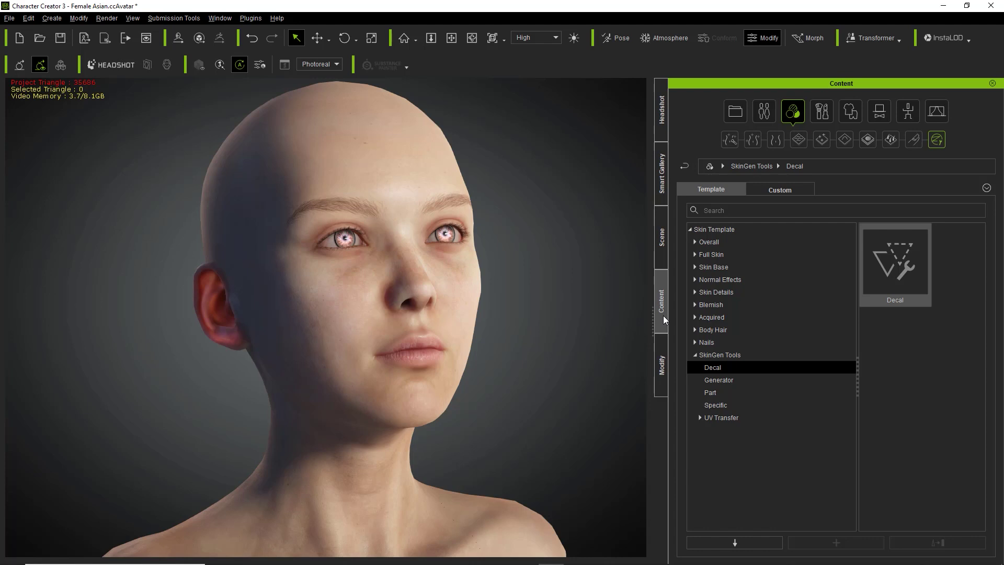
# Apply the Decal template to the female head and select the new Decal layer.
pyautogui.moveTo(906, 268); pyautogui.dragTo(368, 272)
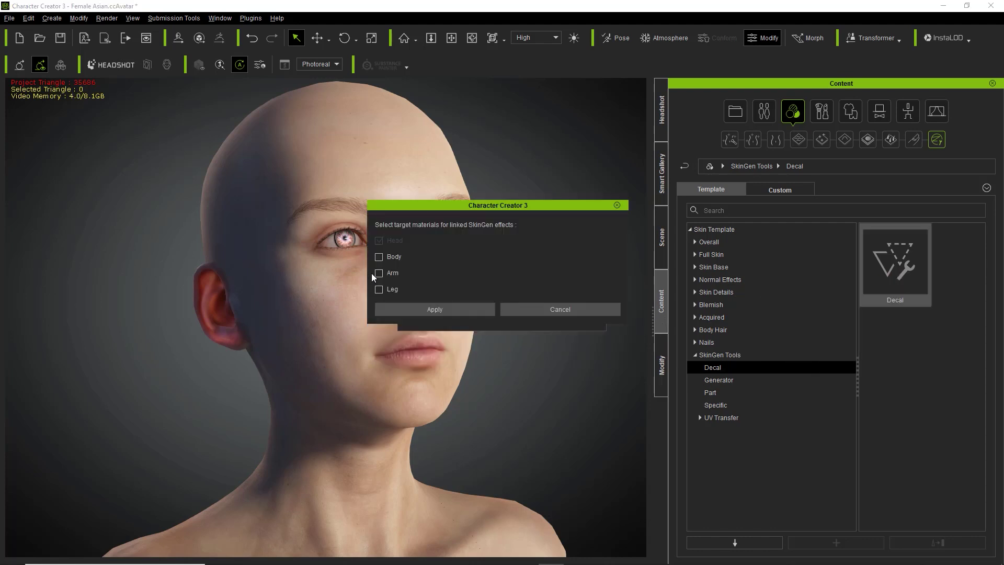
pyautogui.click(455, 306)
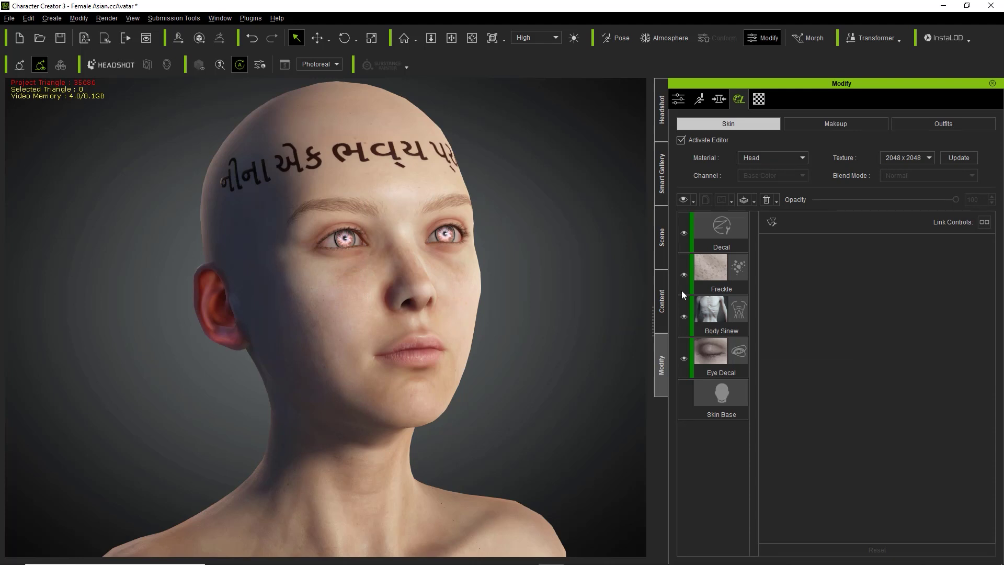
pyautogui.click(729, 233)
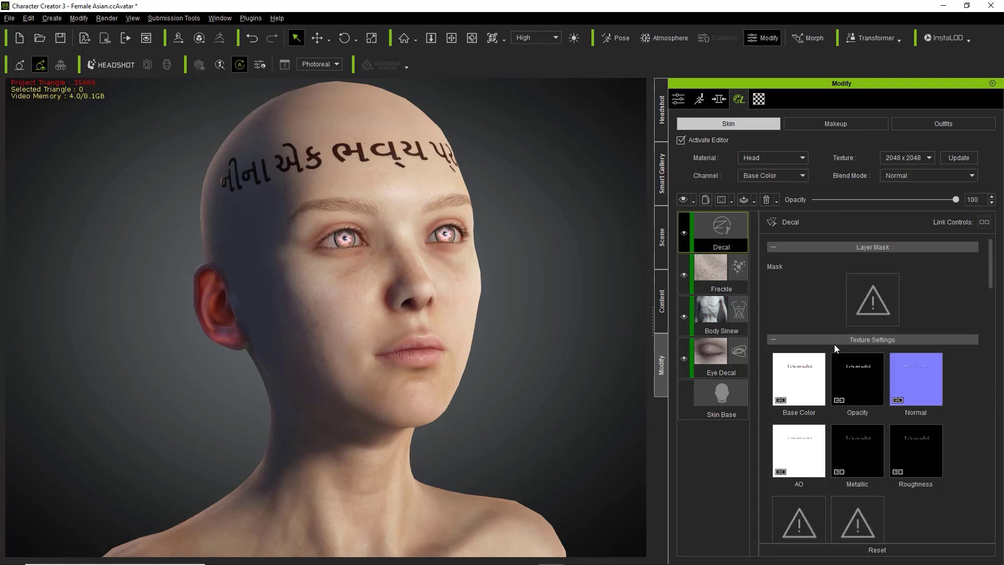
# Look over the Decal layer's settings, then switch to the robot textures folder window.
pyautogui.moveTo(989, 282); pyautogui.dragTo(985, 291)
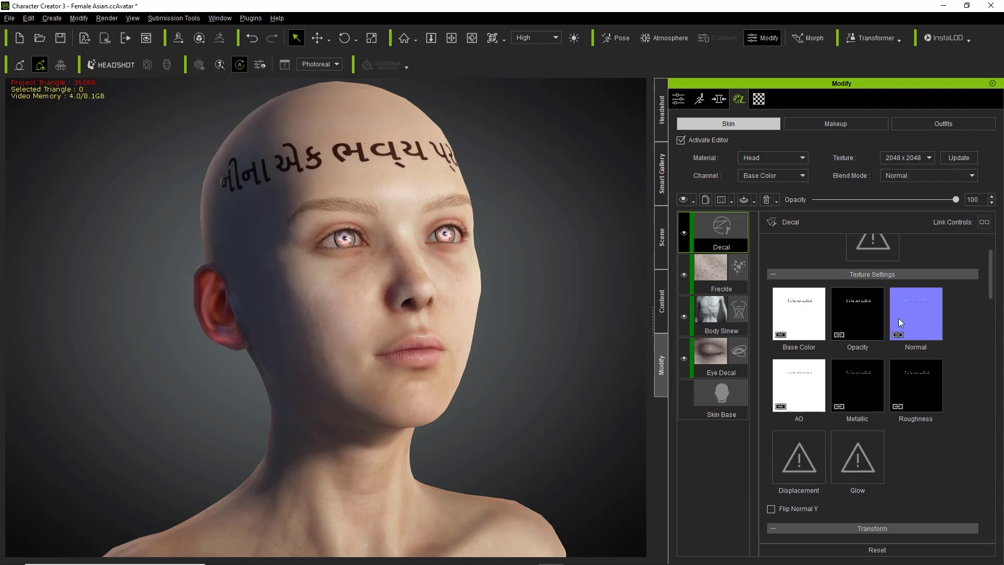
pyautogui.moveTo(816, 367)
pyautogui.hotkey('alt', 'Tab')
# Apply Deco_Scifi_OP as the decal's opacity map and Deco_Scifi_BC as its base color.
pyautogui.moveTo(550, 183); pyautogui.dragTo(553, 160)
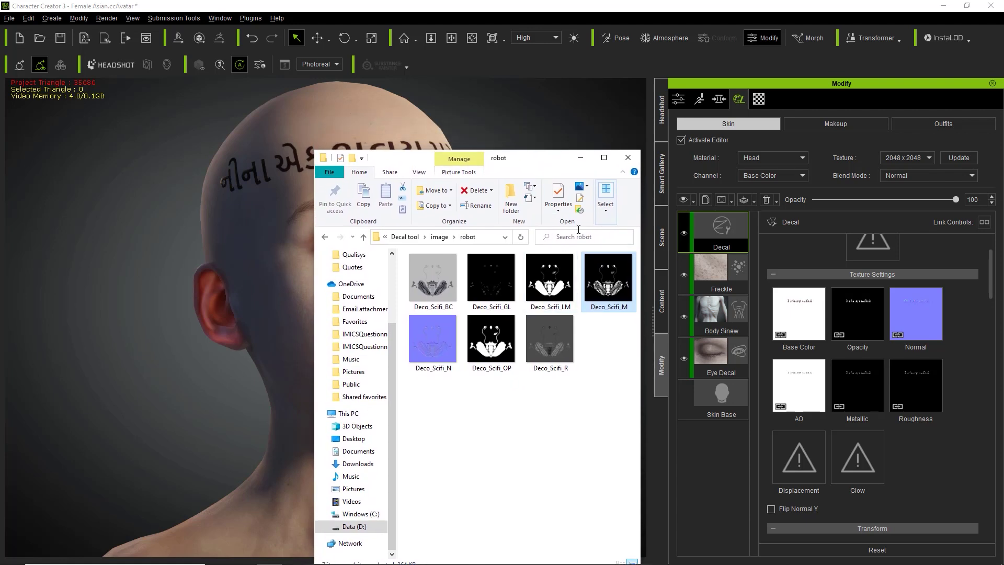
pyautogui.moveTo(492, 345); pyautogui.dragTo(863, 321)
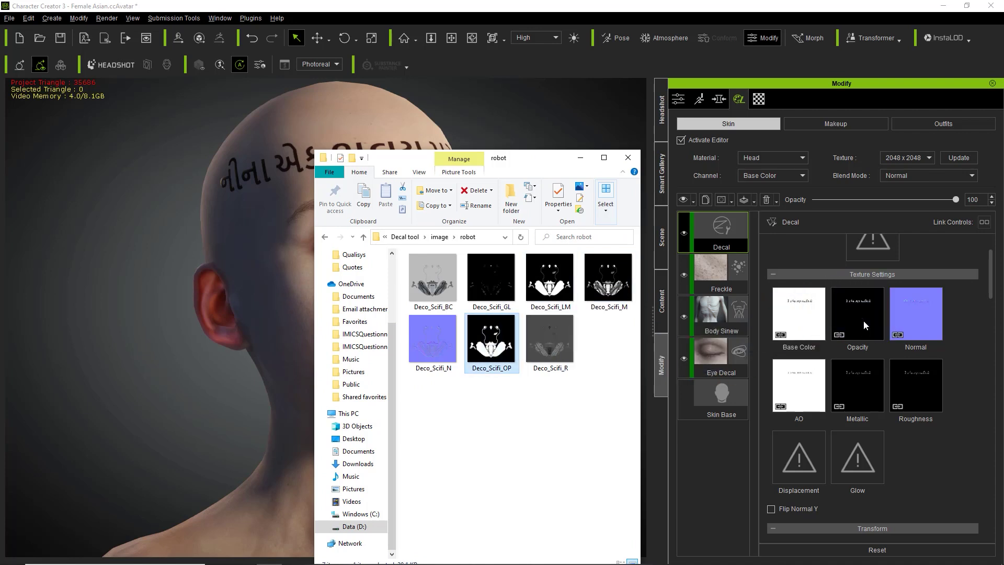
pyautogui.moveTo(555, 163); pyautogui.dragTo(755, 121)
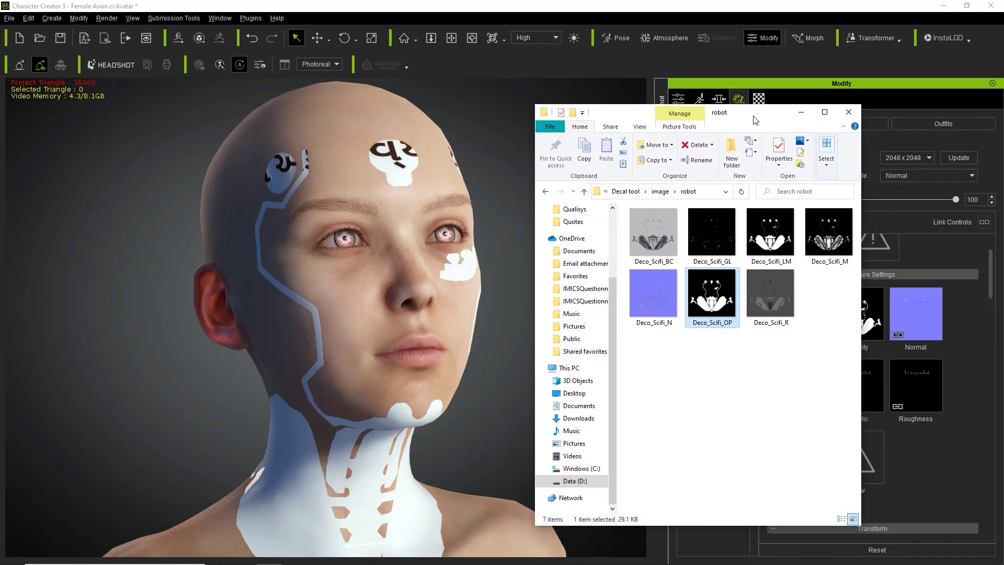
pyautogui.moveTo(736, 526); pyautogui.dragTo(721, 345)
pyautogui.moveTo(764, 111); pyautogui.dragTo(750, 42)
pyautogui.moveTo(638, 153); pyautogui.dragTo(807, 327)
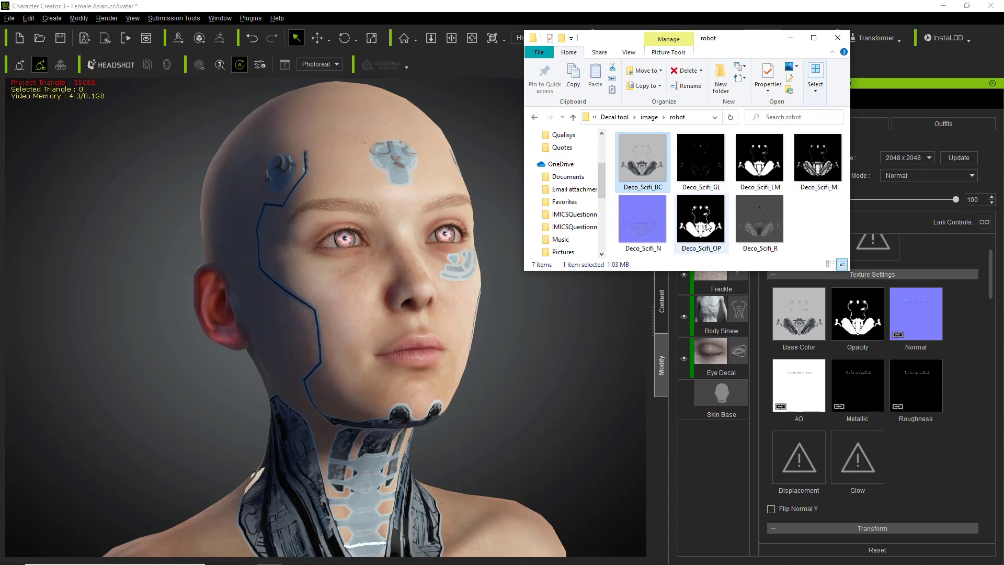
# Assign Deco_Scifi_M, Deco_Scifi_N and Deco_Scifi_R to the metallic, normal and roughness slots.
pyautogui.moveTo(814, 156); pyautogui.dragTo(866, 395)
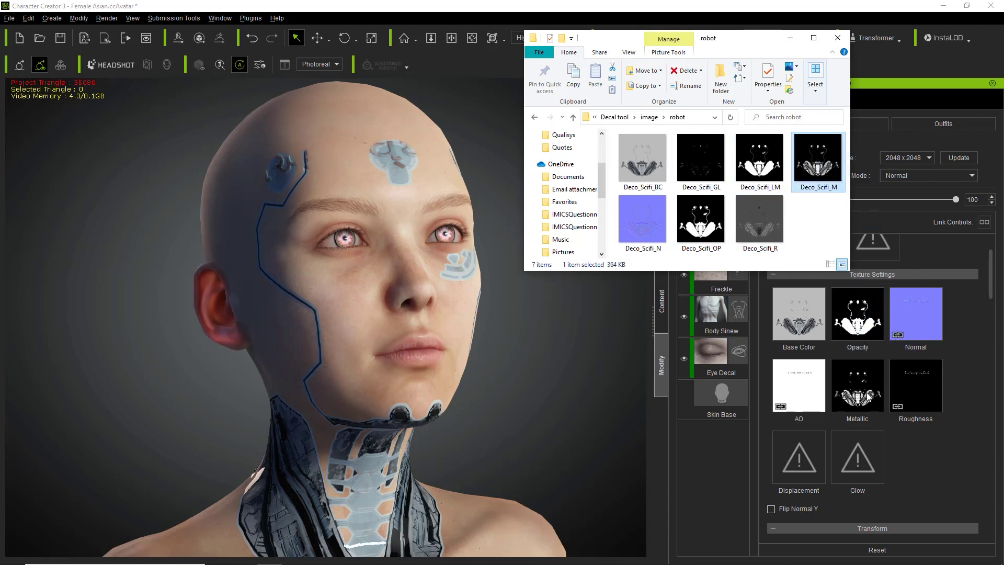
pyautogui.moveTo(642, 222); pyautogui.dragTo(919, 315)
pyautogui.moveTo(760, 225); pyautogui.dragTo(924, 391)
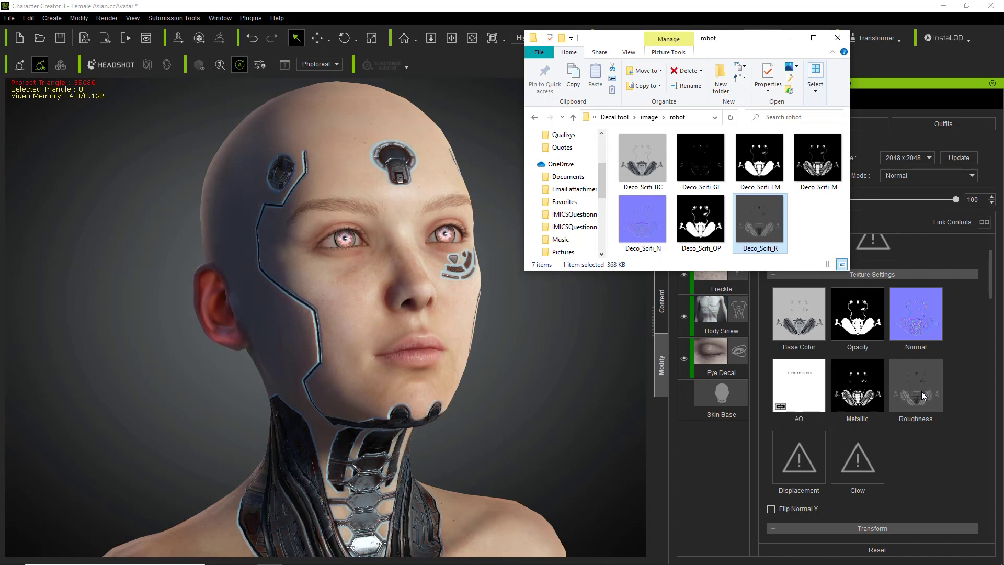
# Delete the decal's AO texture, add Deco_Scifi_GL as the glow map, and minimize Explorer.
pyautogui.rightClick(797, 383)
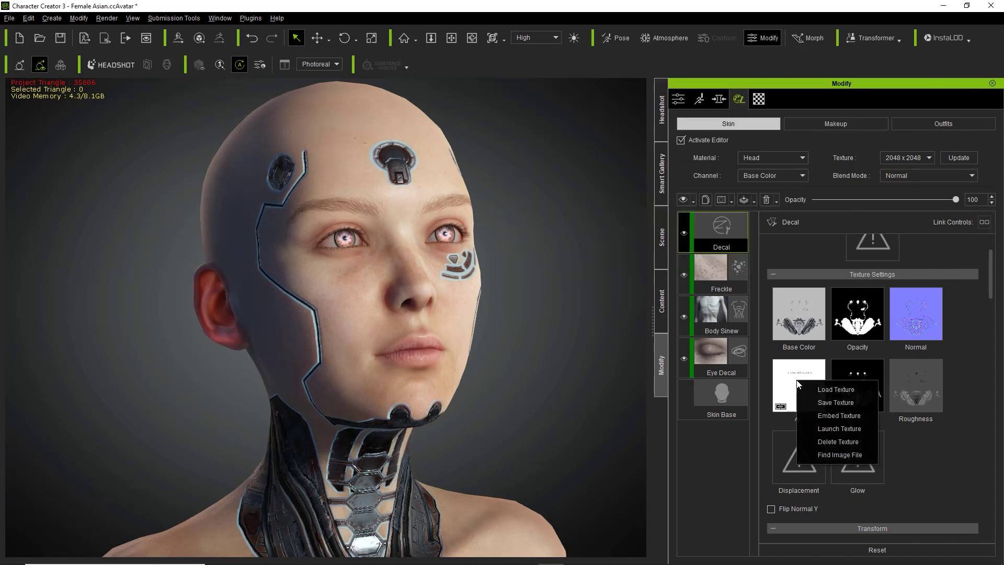
pyautogui.click(843, 441)
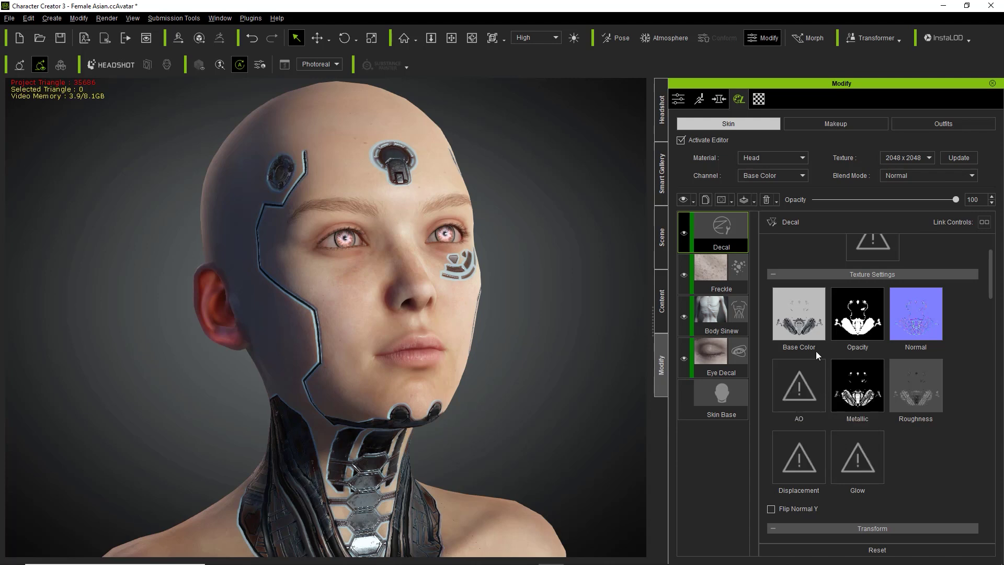
pyautogui.hotkey('alt', 'Tab')
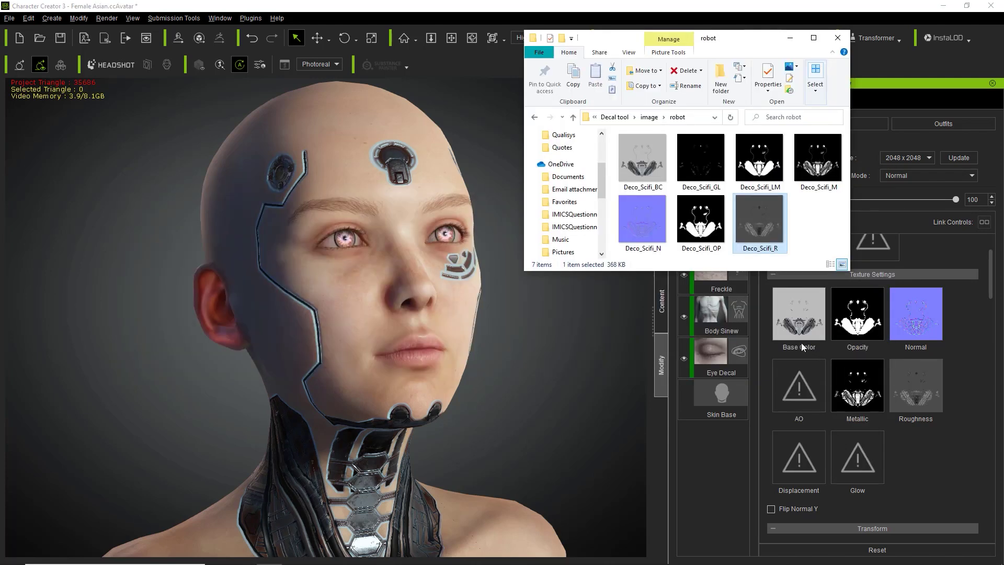
pyautogui.moveTo(700, 157); pyautogui.dragTo(861, 457)
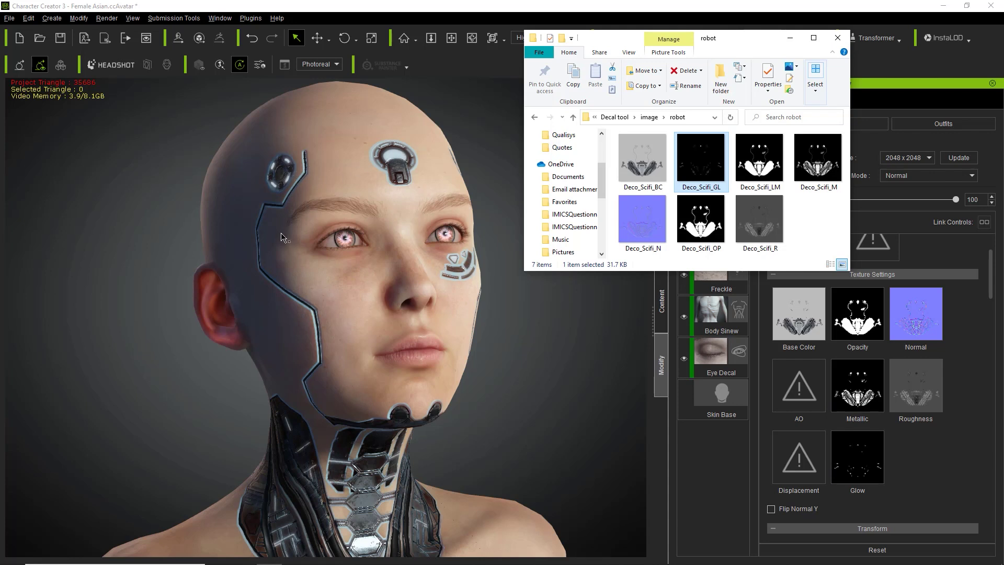
pyautogui.click(790, 38)
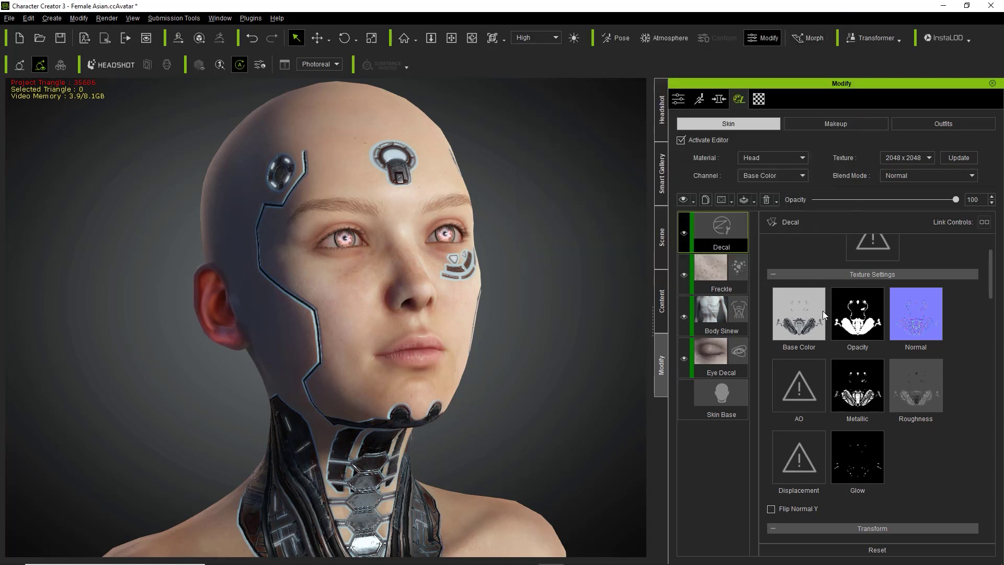
# Collapse the texture settings and layer mask sections to reach the Decal Transform settings.
pyautogui.click(928, 274)
pyautogui.scroll(2, 990, 261)
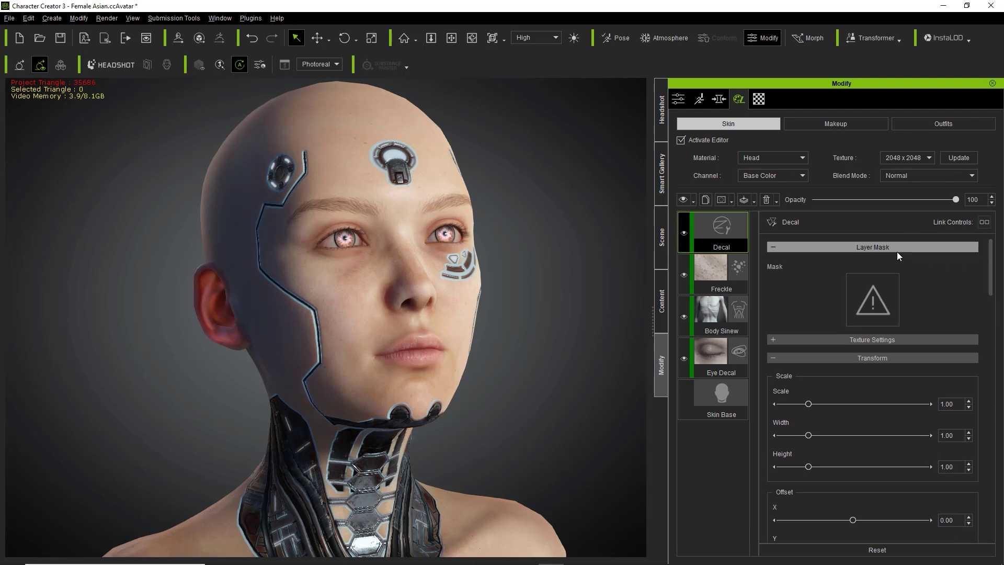
pyautogui.click(897, 250)
pyautogui.scroll(-2, 988, 282)
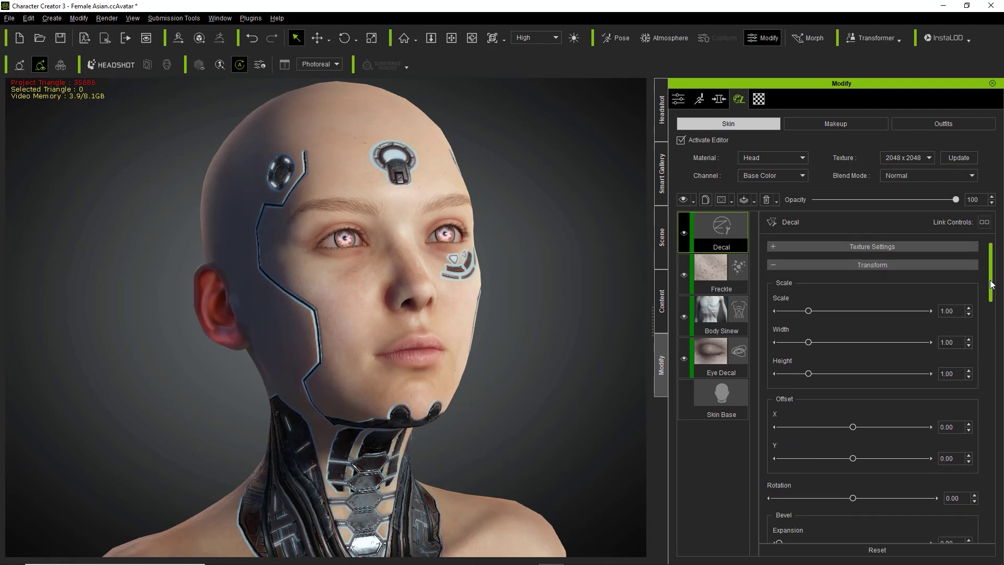
pyautogui.scroll(2, 995, 287)
pyautogui.scroll(-4, 995, 290)
pyautogui.scroll(1, 996, 299)
pyautogui.moveTo(996, 300); pyautogui.dragTo(997, 345)
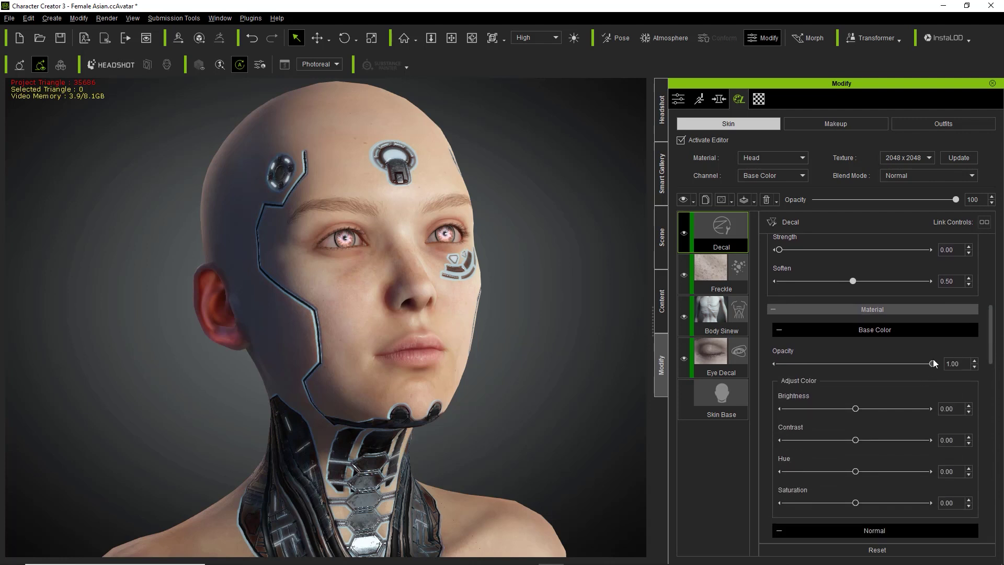
# Test bevel strength and expansion values, then bring Bevel Strength back down to 0.00.
pyautogui.scroll(4, 987, 336)
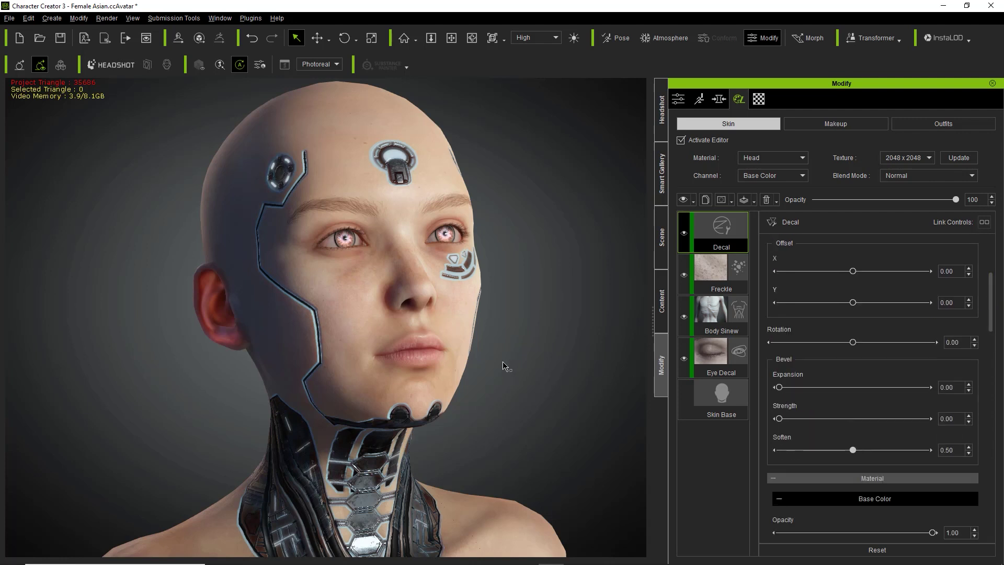
pyautogui.scroll(2, 382, 405)
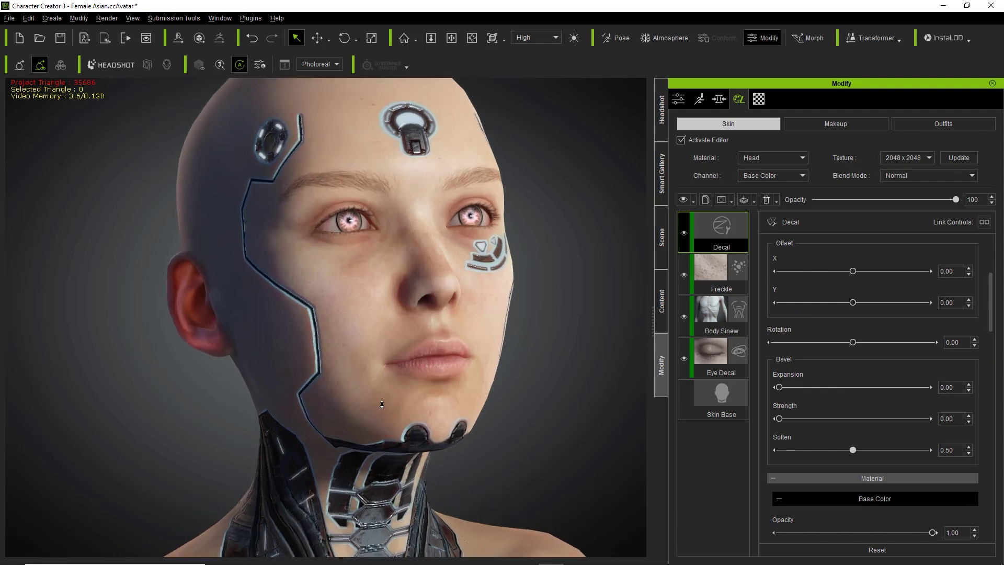
pyautogui.scroll(1, 382, 404)
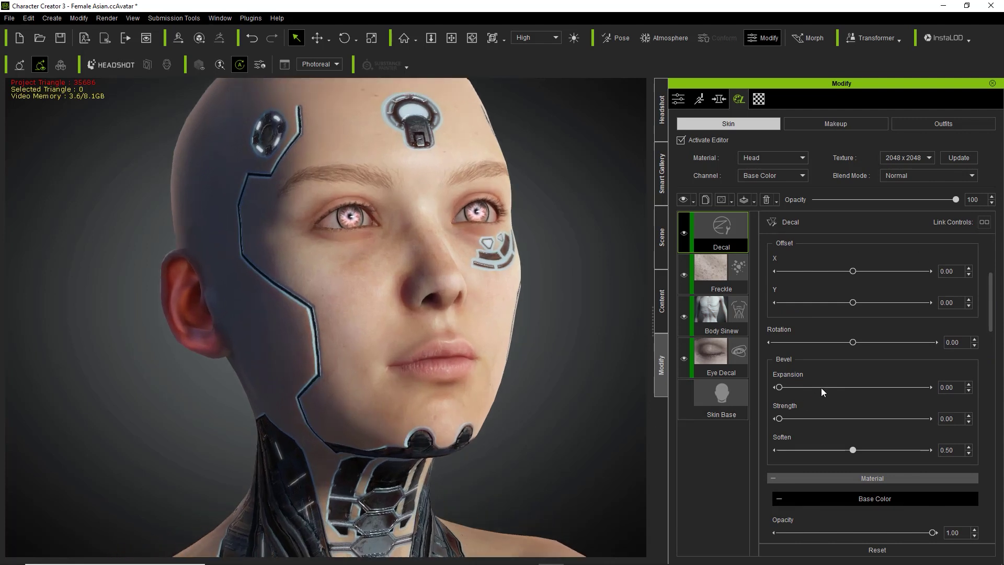
pyautogui.moveTo(779, 418); pyautogui.dragTo(804, 421)
pyautogui.moveTo(779, 387)
pyautogui.mouseDown()
pyautogui.moveTo(836, 388)
pyautogui.moveTo(762, 394)
pyautogui.mouseUp()
pyautogui.moveTo(847, 419); pyautogui.dragTo(783, 421)
pyautogui.moveTo(994, 310); pyautogui.dragTo(998, 353)
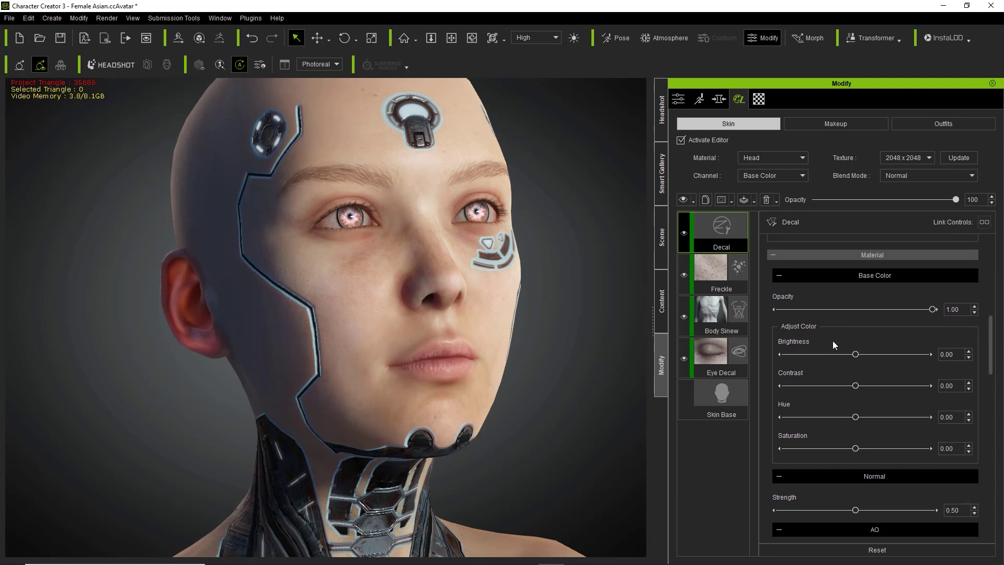
pyautogui.click(820, 276)
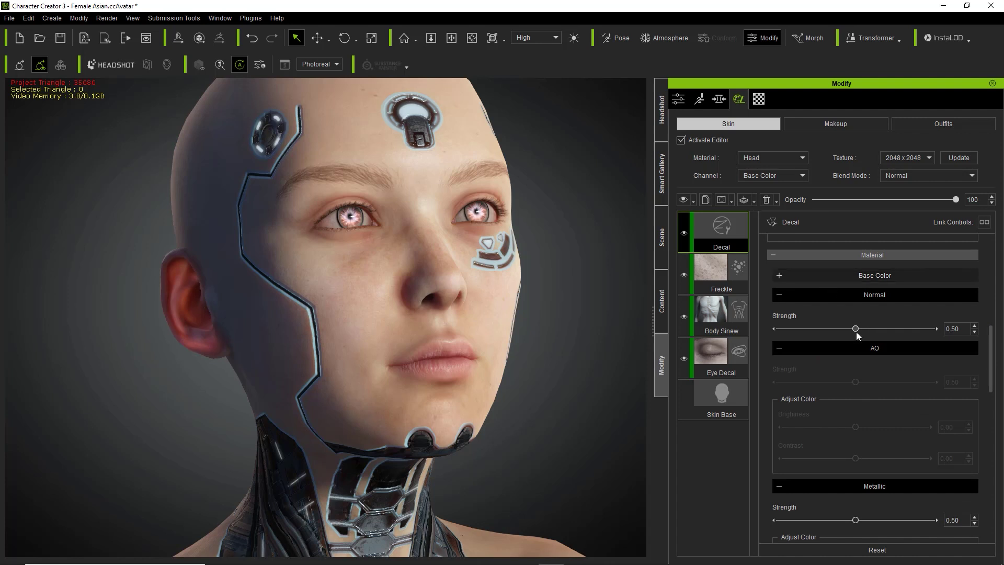
# Set the decal's Normal Strength to 0.88.
pyautogui.click(917, 328)
pyautogui.moveTo(870, 328); pyautogui.dragTo(767, 329)
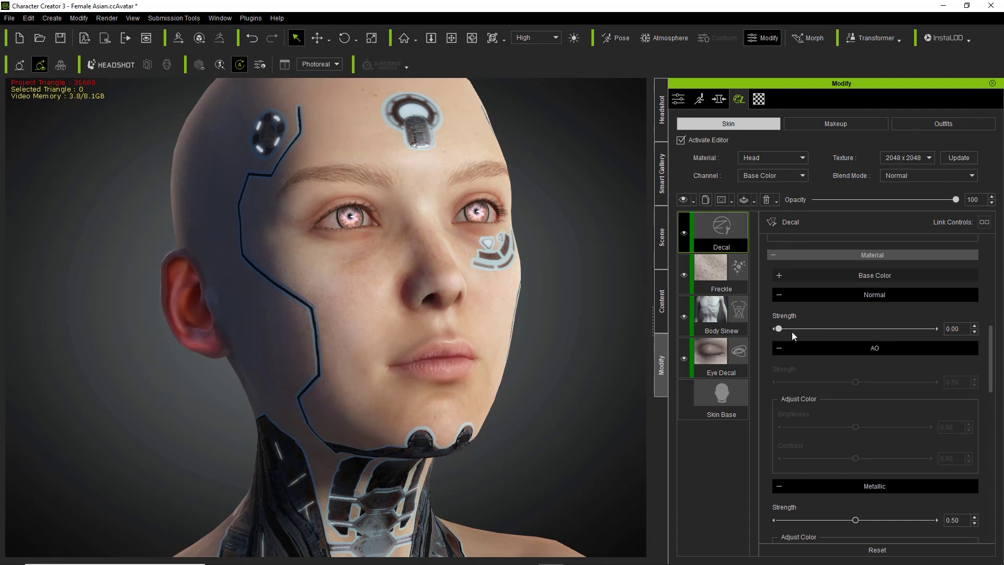
pyautogui.moveTo(782, 330); pyautogui.dragTo(901, 333)
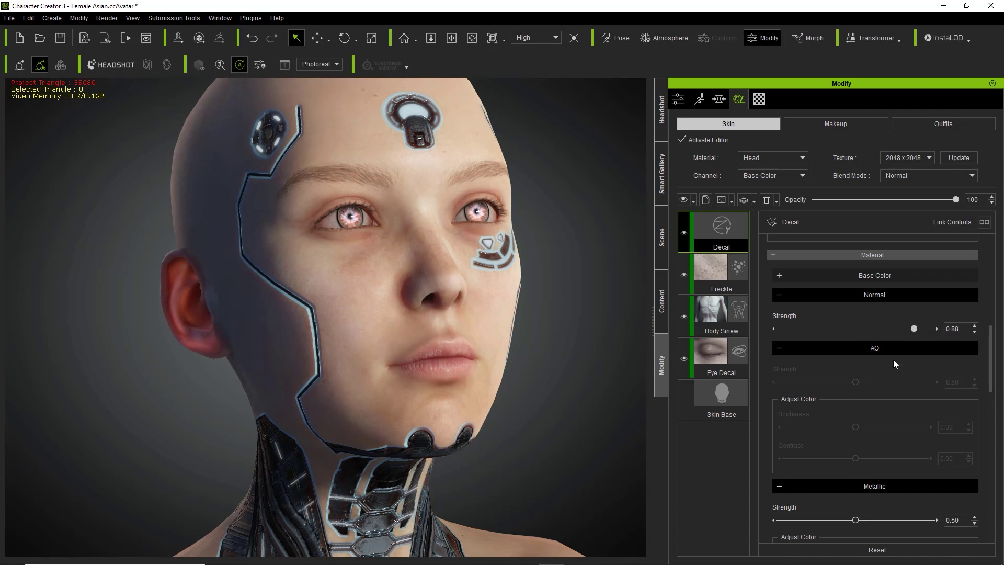
# Collapse Normal and AO, then set Metallic Strength 0.62 and Brightness 0.21.
pyautogui.click(823, 297)
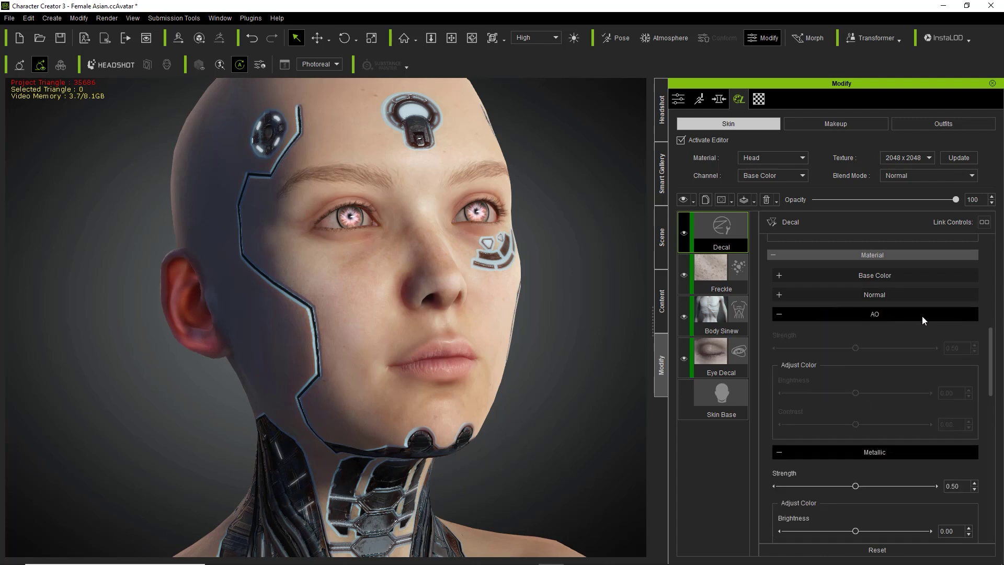
pyautogui.click(909, 317)
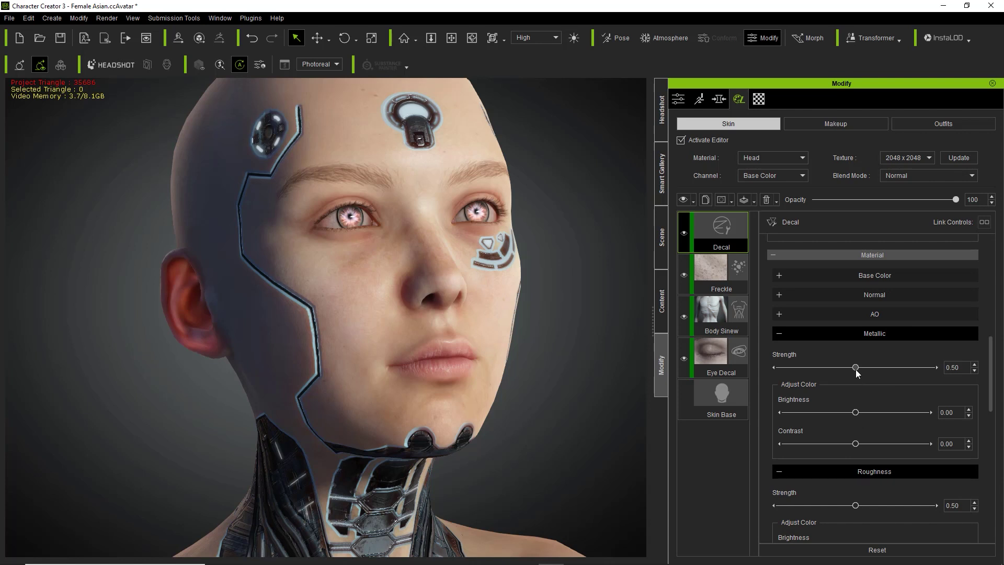
pyautogui.moveTo(856, 369)
pyautogui.mouseDown()
pyautogui.moveTo(886, 366)
pyautogui.moveTo(824, 367)
pyautogui.moveTo(882, 367)
pyautogui.moveTo(873, 365)
pyautogui.mouseUp()
pyautogui.moveTo(855, 413)
pyautogui.mouseDown()
pyautogui.moveTo(889, 411)
pyautogui.moveTo(868, 410)
pyautogui.mouseUp()
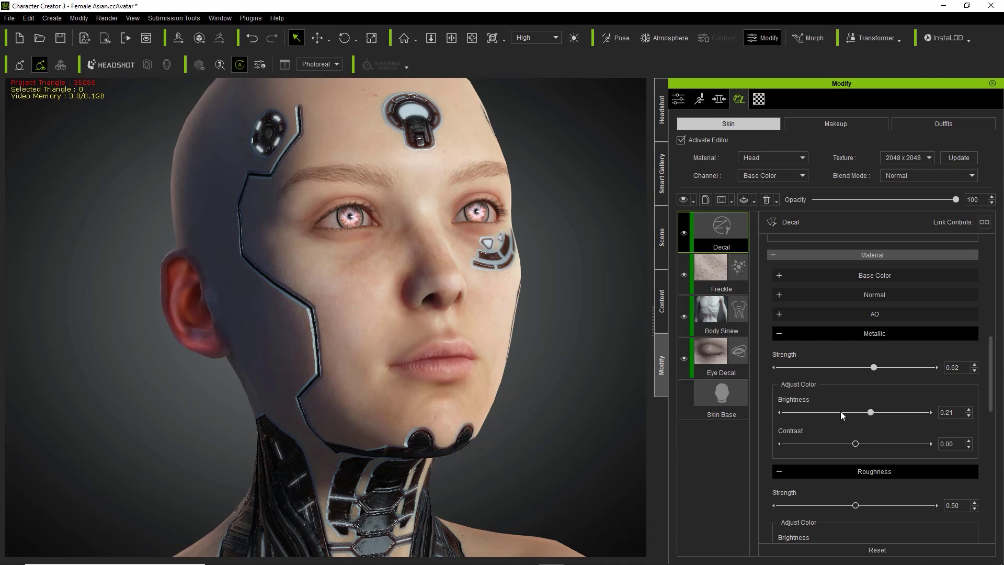
# Lower the decal's Roughness Strength to 0.49, checking the head's left side.
pyautogui.moveTo(359, 432); pyautogui.dragTo(394, 368, button='right')
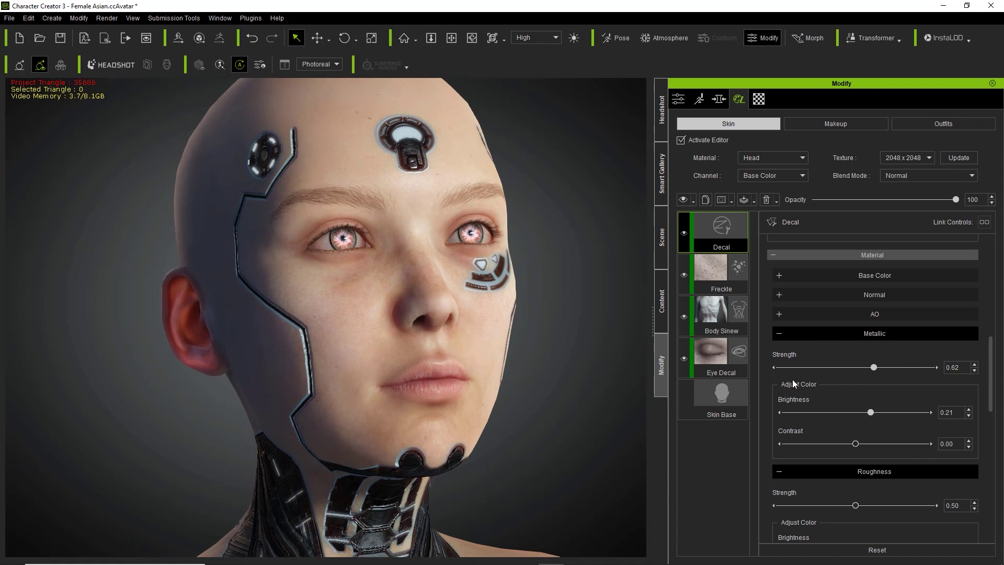
pyautogui.scroll(-3, 990, 351)
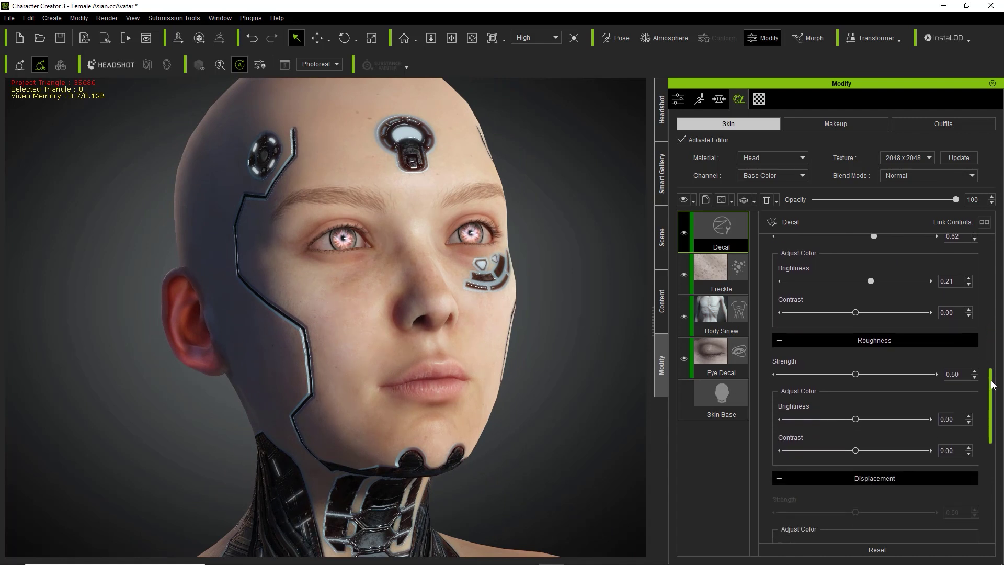
pyautogui.moveTo(856, 371)
pyautogui.mouseDown()
pyautogui.moveTo(884, 372)
pyautogui.moveTo(837, 375)
pyautogui.moveTo(851, 375)
pyautogui.mouseUp()
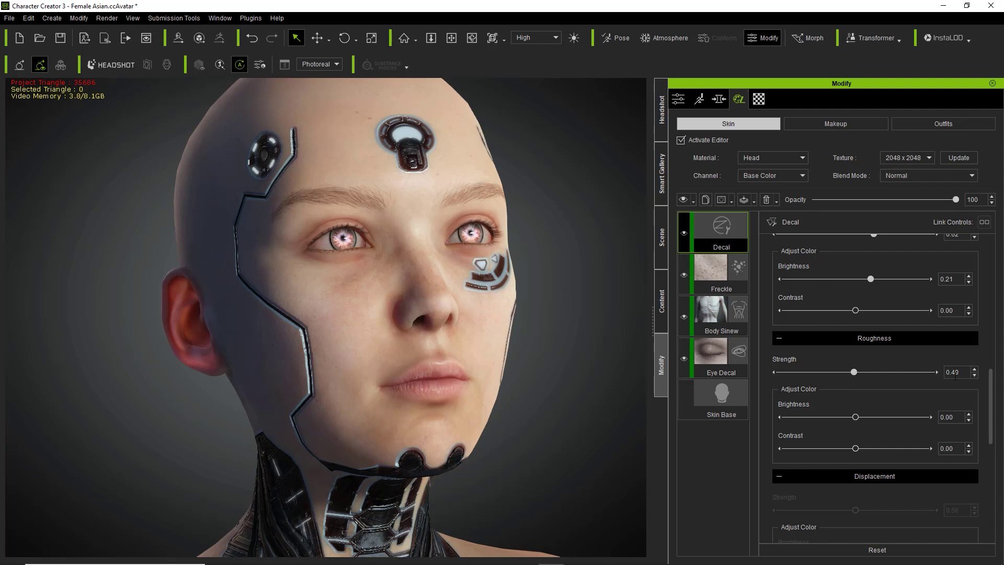
pyautogui.click(913, 338)
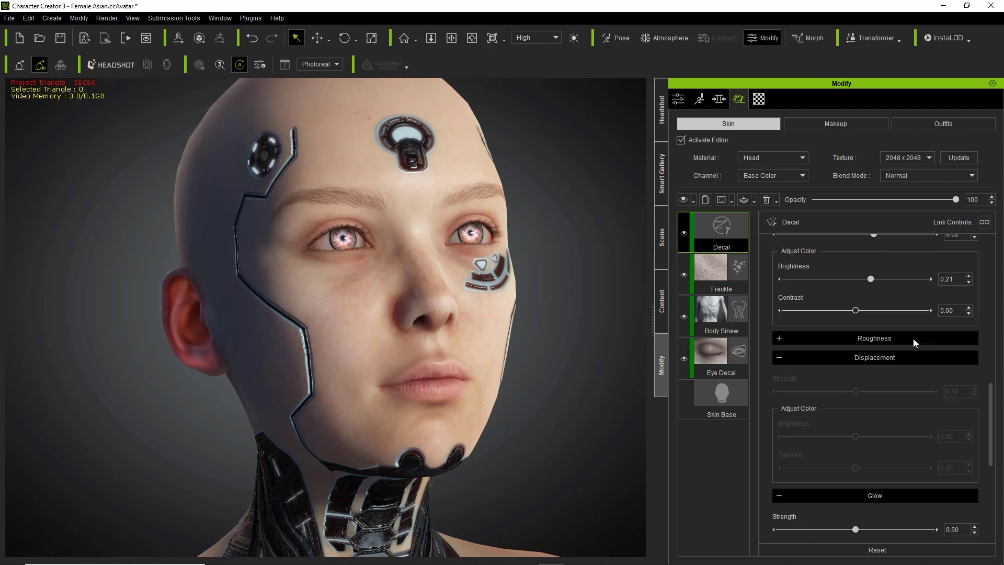
pyautogui.click(878, 362)
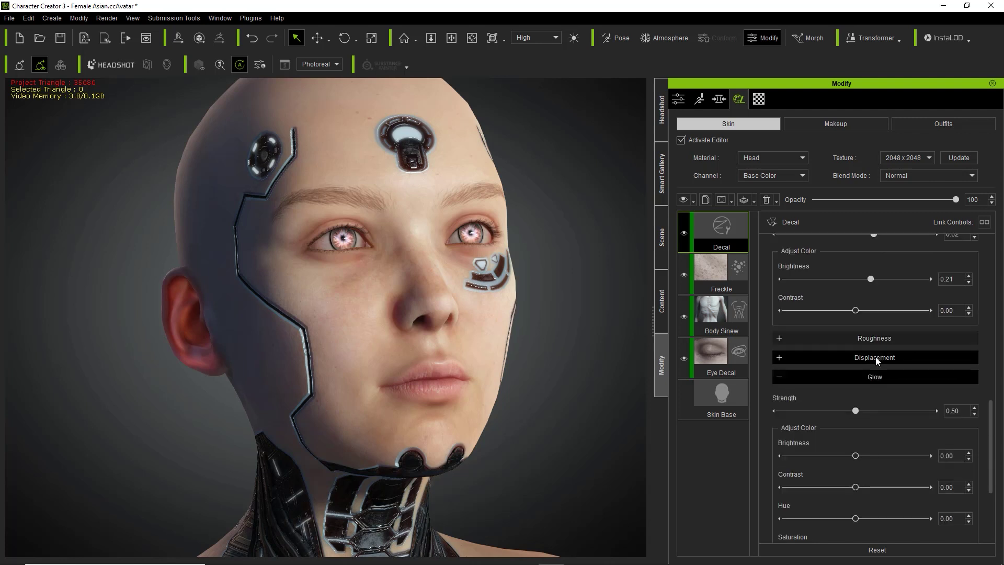
# Set the decal's Glow Strength to the full 1.00.
pyautogui.scroll(3, 868, 324)
pyautogui.click(866, 294)
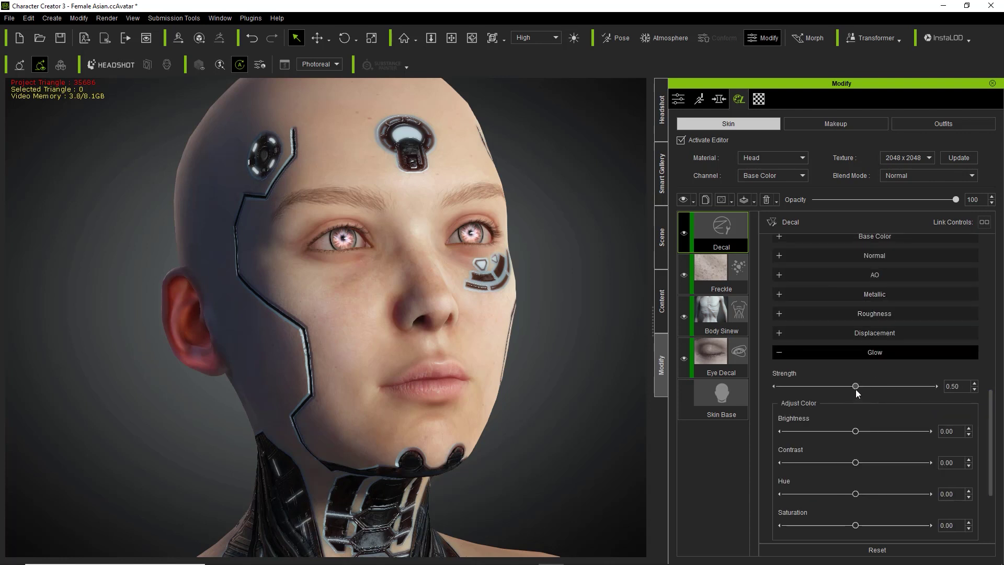
pyautogui.moveTo(861, 387); pyautogui.dragTo(956, 388)
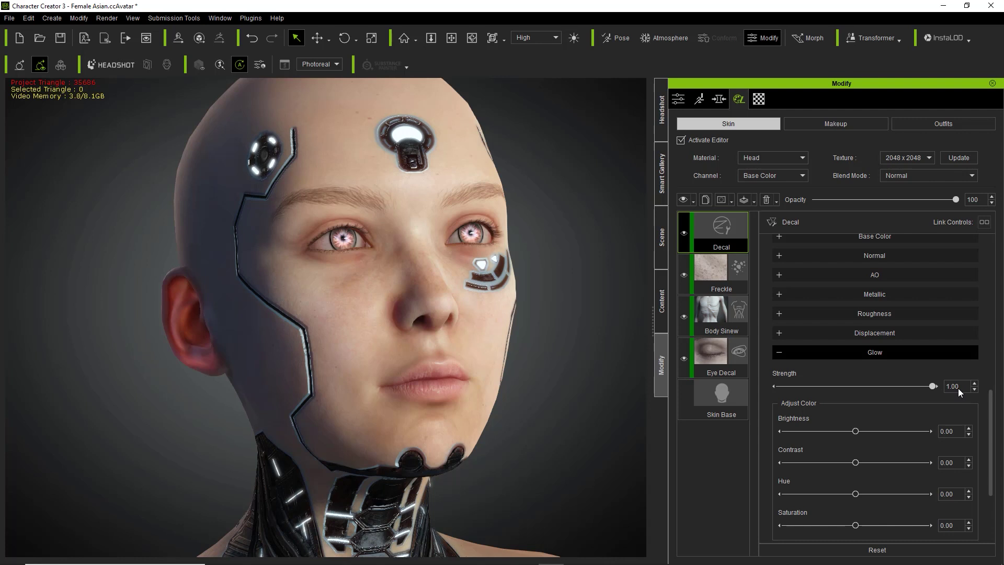
pyautogui.moveTo(842, 393); pyautogui.dragTo(786, 393)
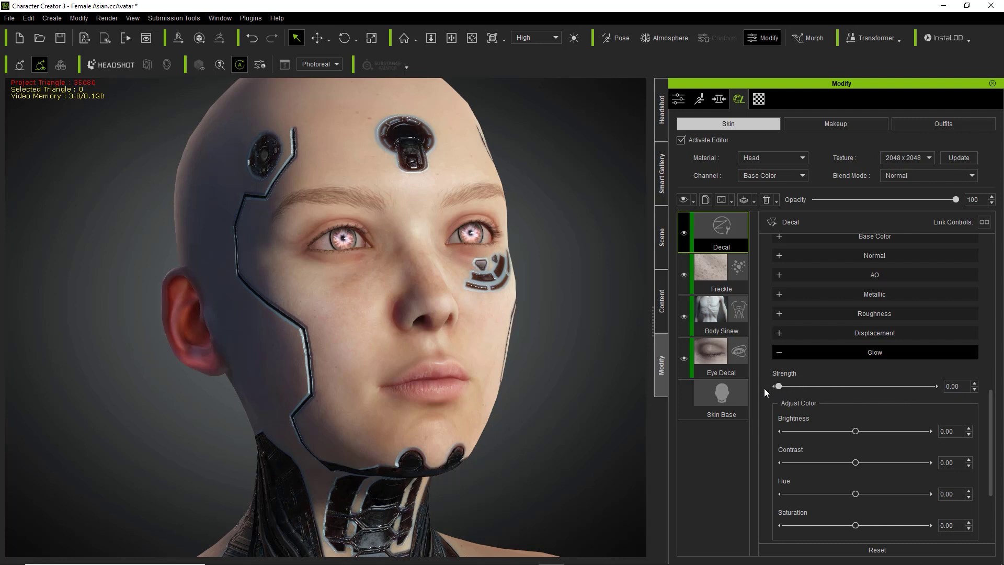
pyautogui.moveTo(784, 391); pyautogui.dragTo(974, 397)
# Orbit the head from side, below and front to inspect the glowing panels.
pyautogui.moveTo(535, 396)
pyautogui.mouseDown(button='right')
pyautogui.moveTo(551, 381)
pyautogui.moveTo(390, 363)
pyautogui.moveTo(529, 378)
pyautogui.moveTo(554, 396)
pyautogui.mouseUp(button='right')
pyautogui.moveTo(500, 416); pyautogui.dragTo(493, 388, button='right')
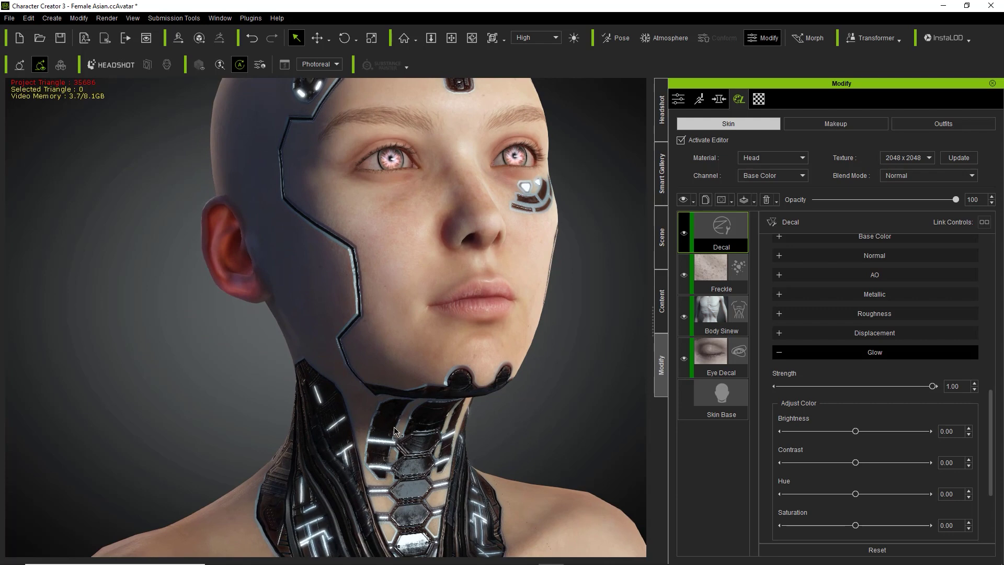
pyautogui.moveTo(503, 449); pyautogui.dragTo(576, 416, button='right')
pyautogui.moveTo(506, 426); pyautogui.dragTo(452, 431, button='right')
pyautogui.moveTo(468, 377); pyautogui.dragTo(464, 436, button='middle')
pyautogui.moveTo(465, 436); pyautogui.dragTo(509, 410, button='right')
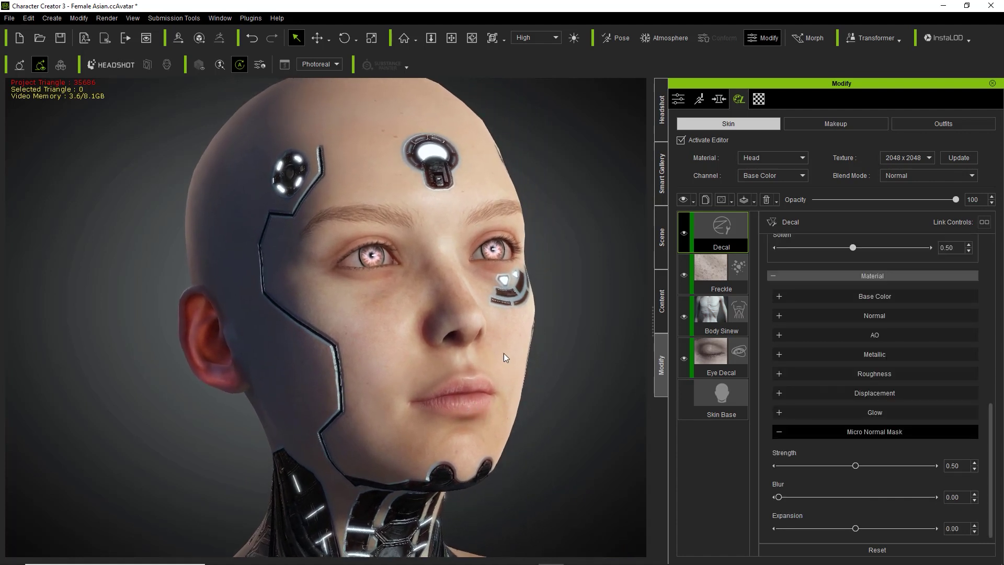
# Set the Micro Normal Mask to Strength 0.09, Blur 0.52 and Expansion -0.93.
pyautogui.moveTo(490, 306); pyautogui.dragTo(468, 337, button='right')
pyautogui.scroll(5, 467, 341)
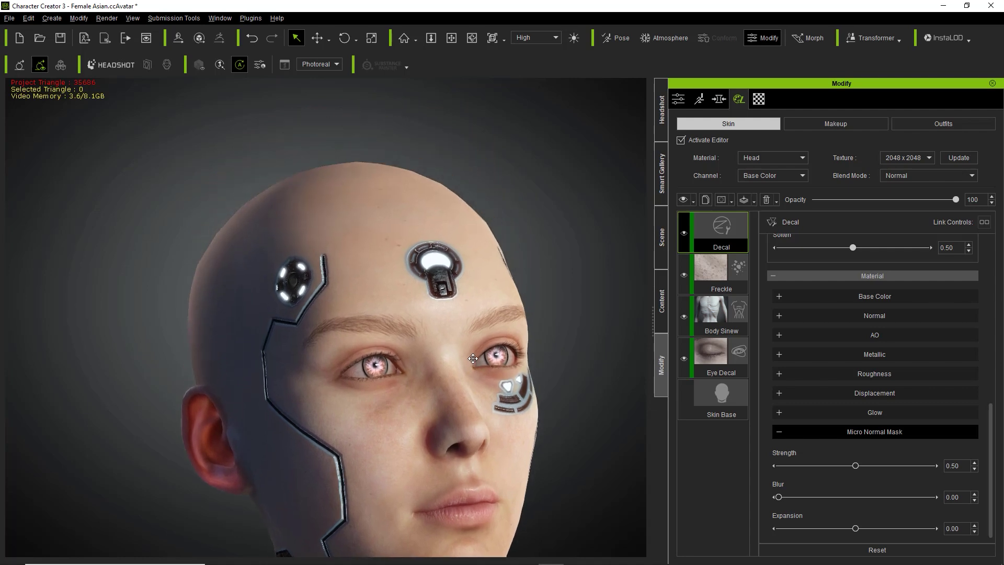
pyautogui.scroll(2, 483, 341)
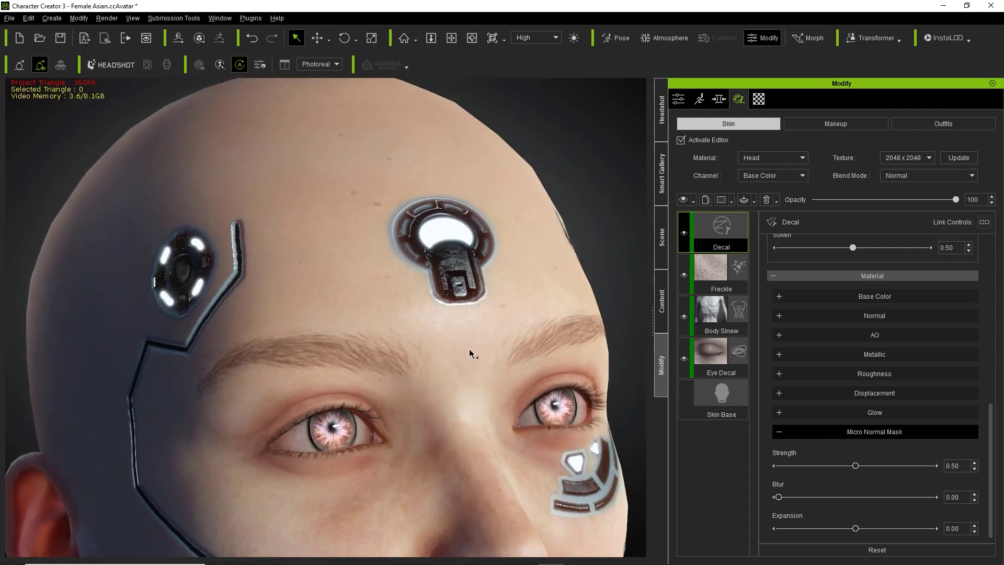
pyautogui.scroll(3, 468, 348)
pyautogui.moveTo(861, 466)
pyautogui.mouseDown()
pyautogui.moveTo(934, 465)
pyautogui.moveTo(739, 466)
pyautogui.mouseUp()
pyautogui.moveTo(779, 496); pyautogui.dragTo(817, 494)
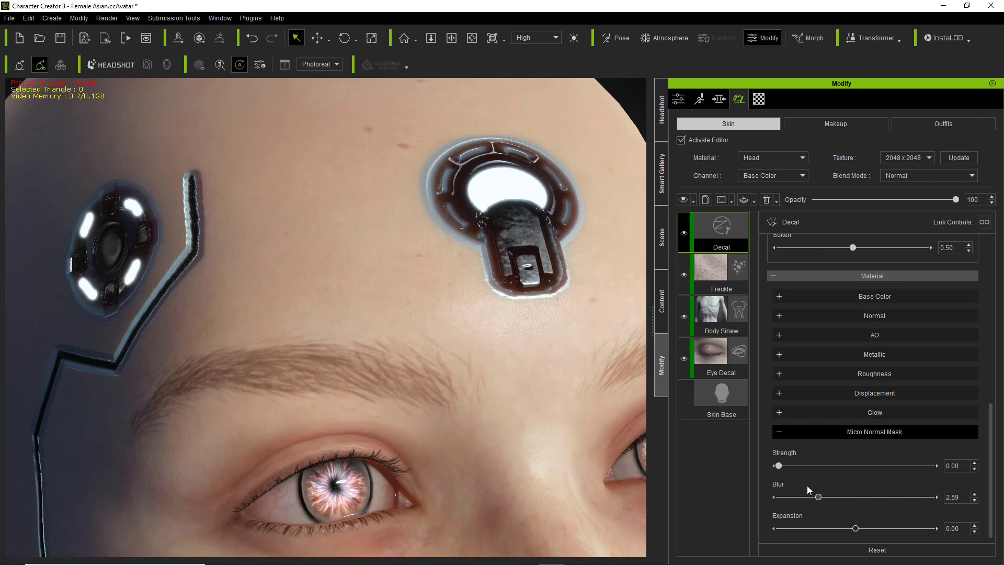
pyautogui.moveTo(779, 466); pyautogui.dragTo(851, 466)
pyautogui.moveTo(915, 495); pyautogui.dragTo(863, 497)
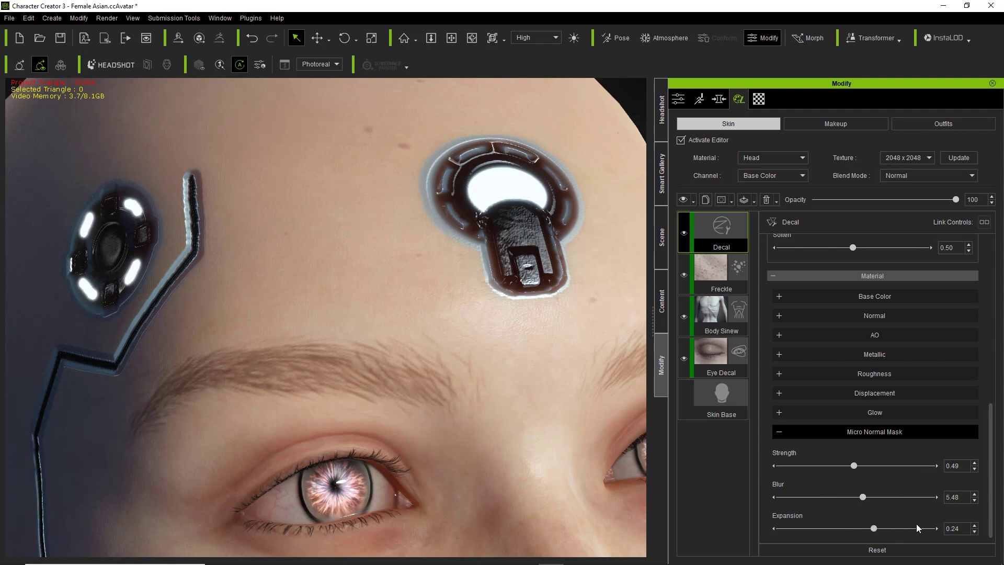
pyautogui.moveTo(804, 528); pyautogui.dragTo(784, 528)
pyautogui.moveTo(867, 500); pyautogui.dragTo(791, 465)
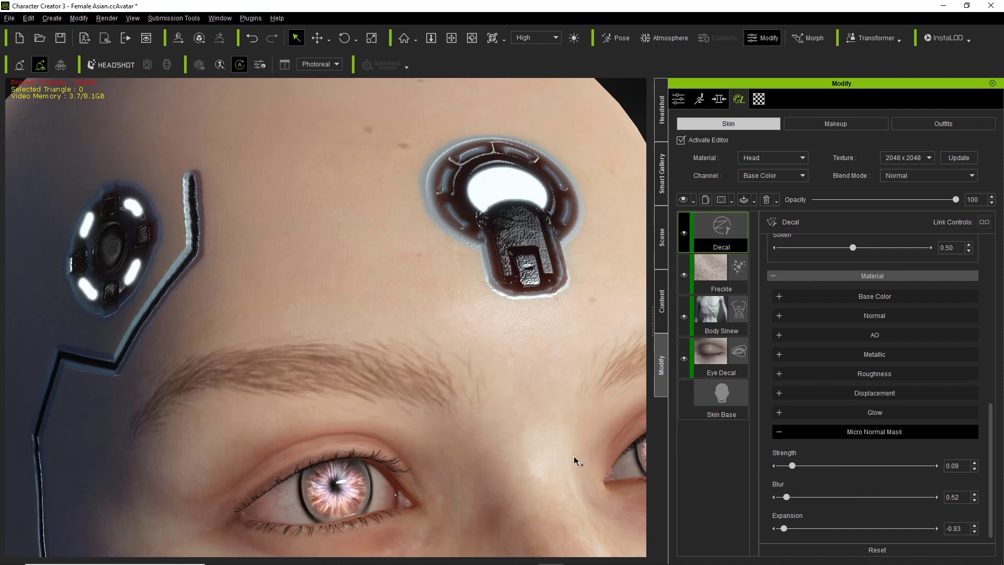